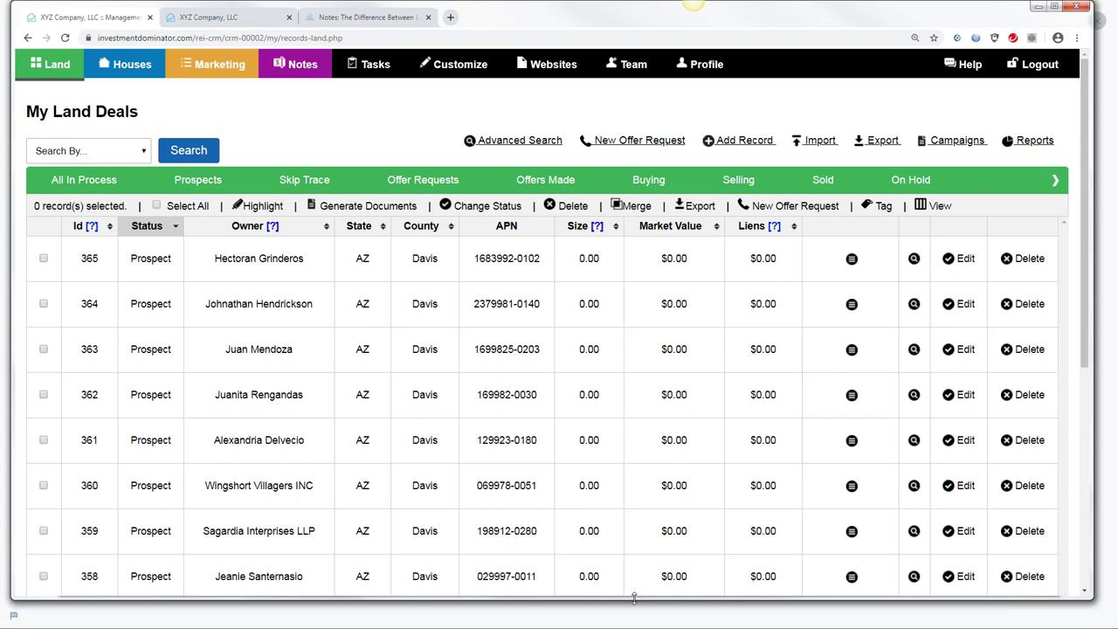
- View the Support Center page and return to the My Land Deals list
left_click_drag(637, 597, 641, 617)
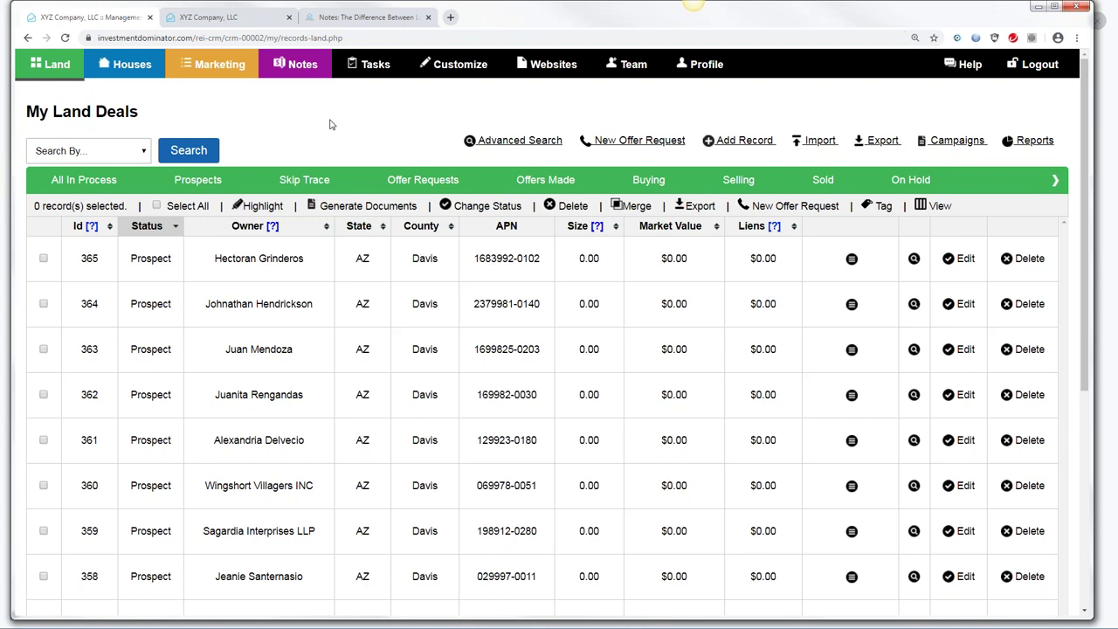
left_click(963, 64)
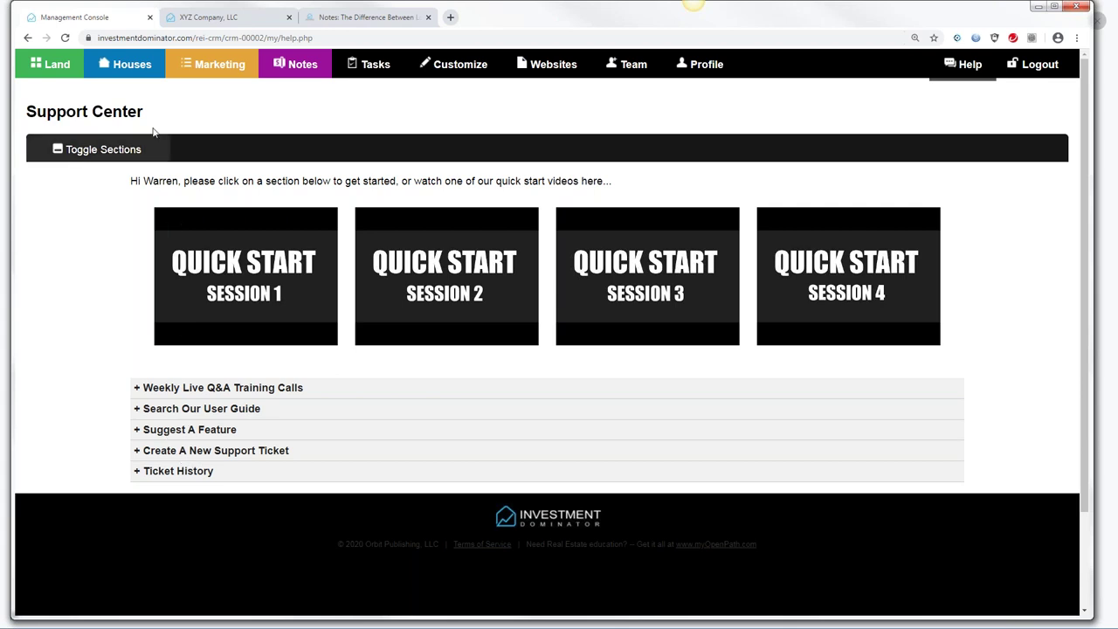
left_click(58, 69)
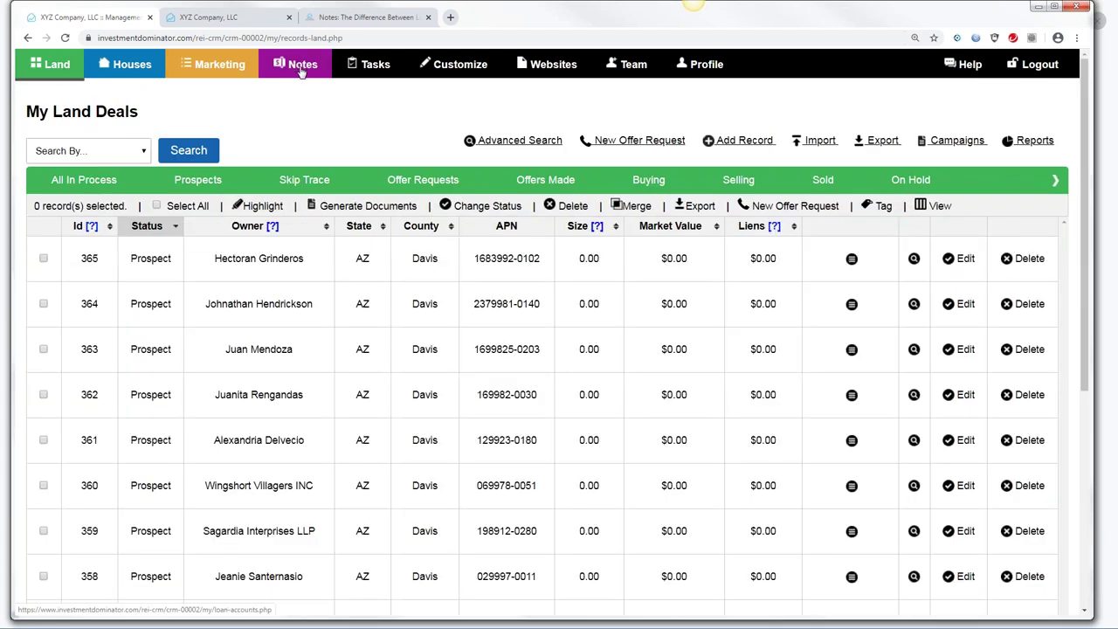
- Open a blank new note form from My Notes and check the primary buyer and note type choices
left_click(302, 70)
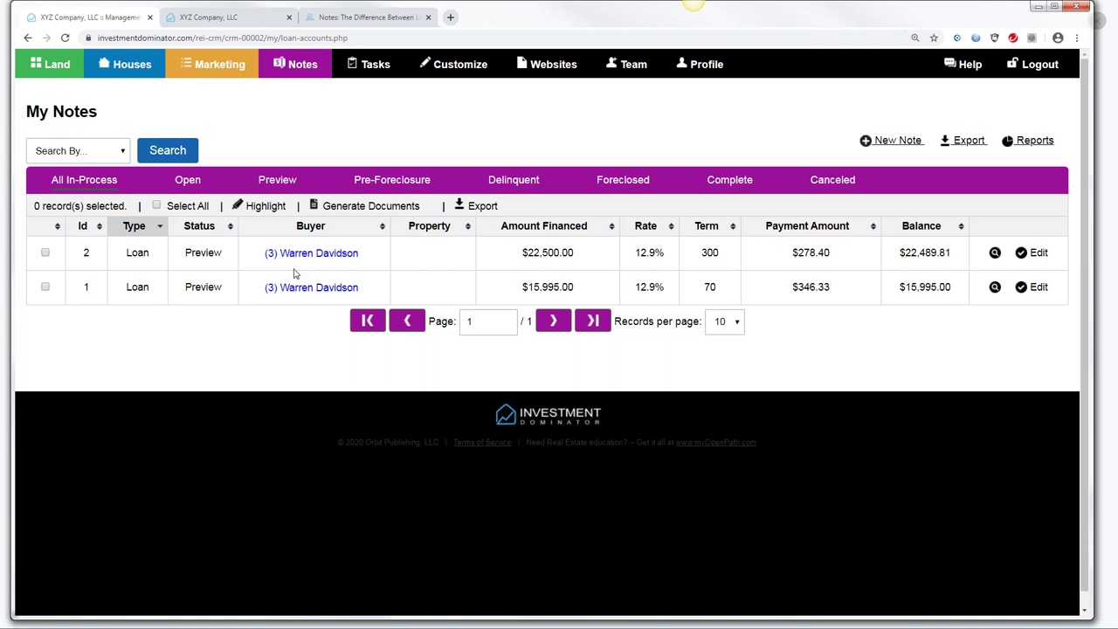
left_click(892, 142)
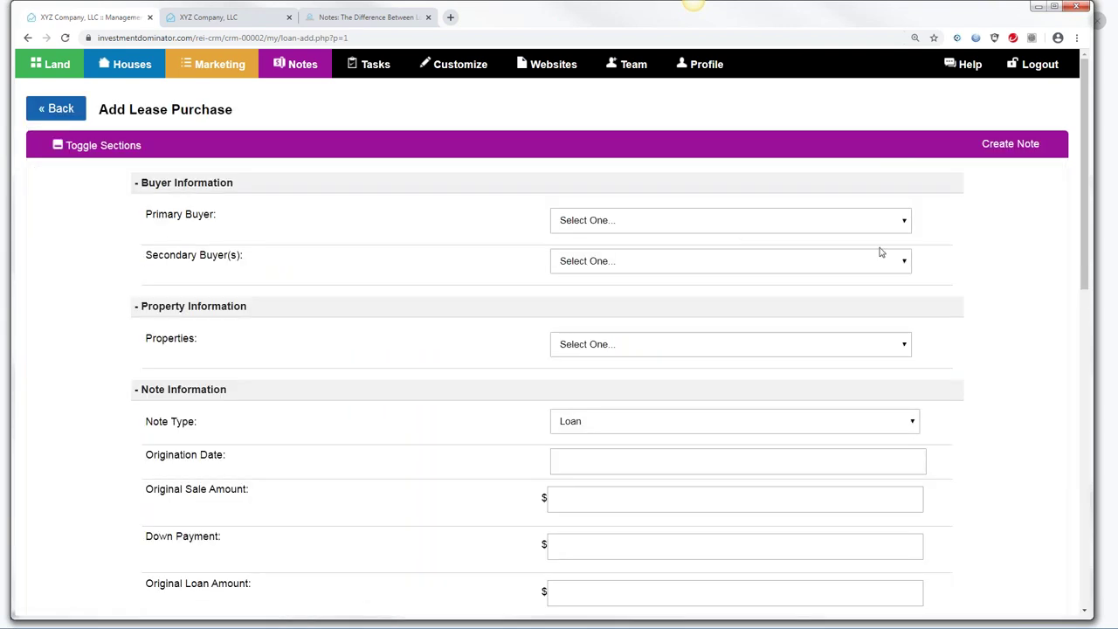
left_click(905, 222)
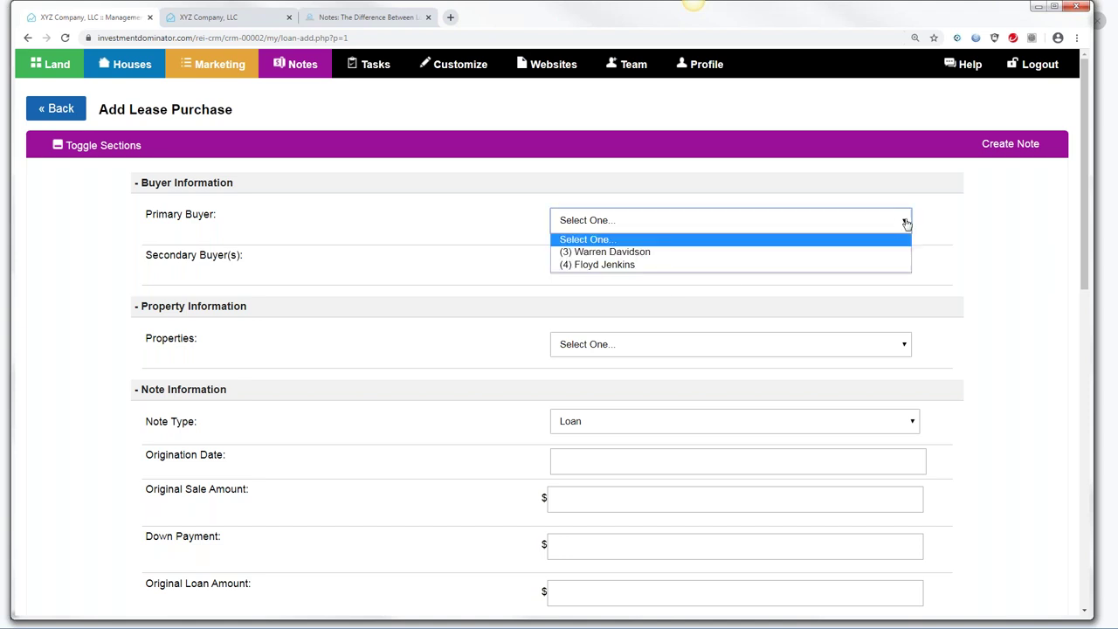
left_click(983, 256)
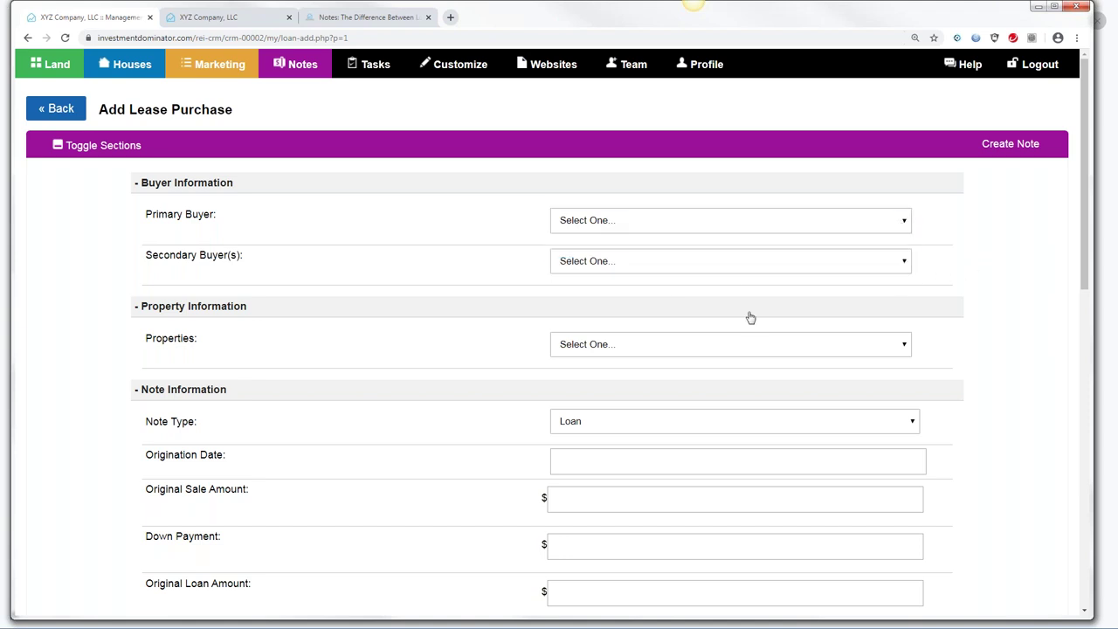
left_click(912, 424)
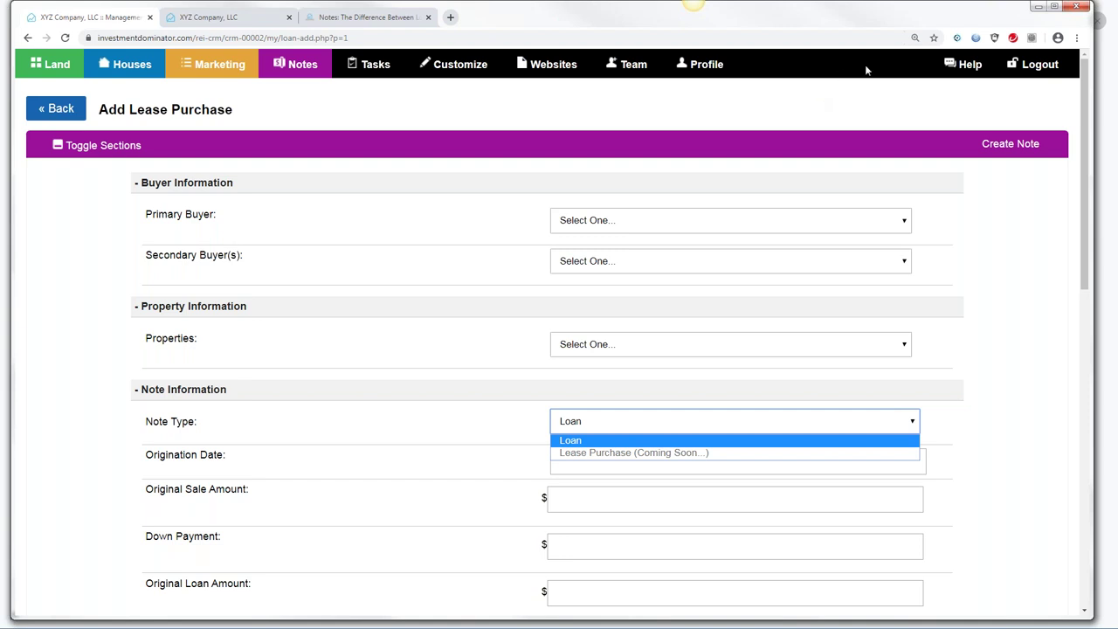
- Look over the Support Center's help sections and return to the My Notes list
left_click(970, 70)
left_click(970, 70)
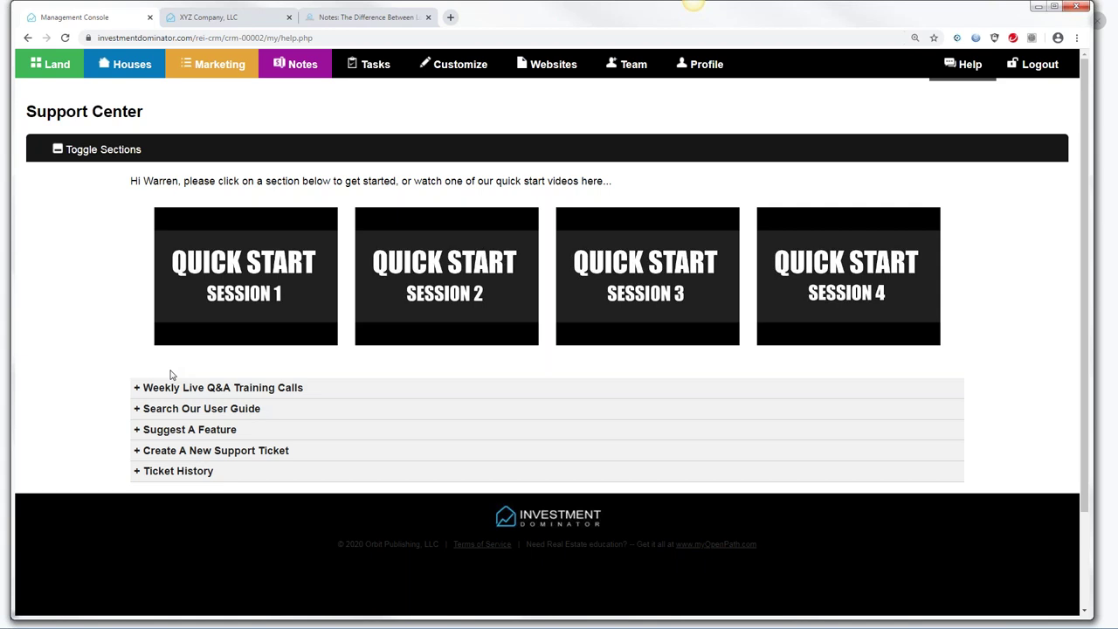
left_click(300, 64)
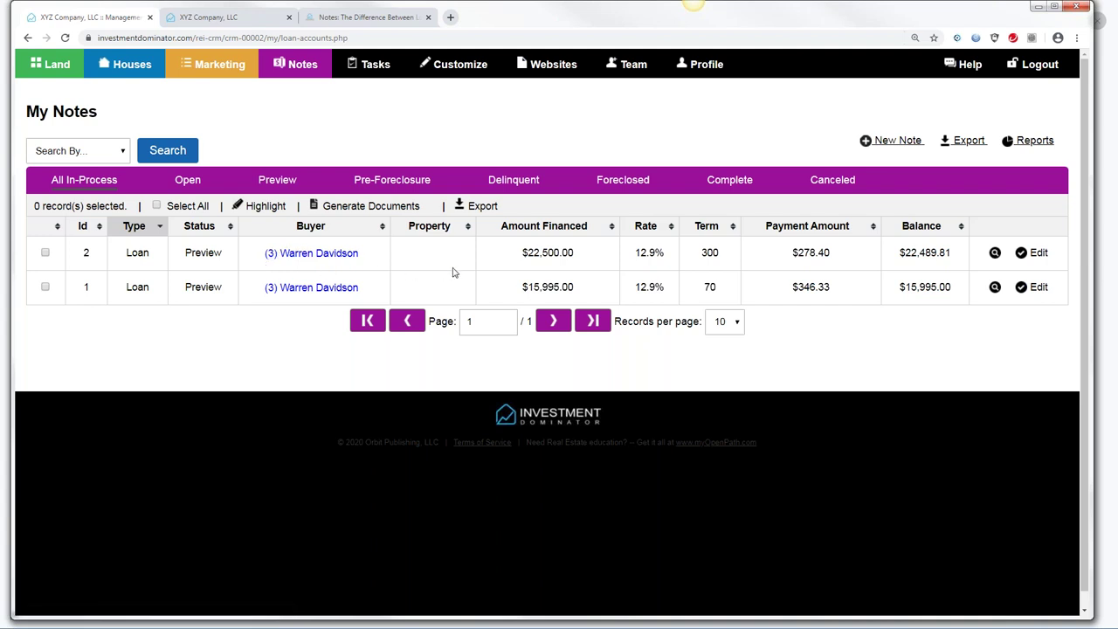
- Open loan 2 for editing and review its payments, late fee entry, escrow account and amount due
left_click(1037, 253)
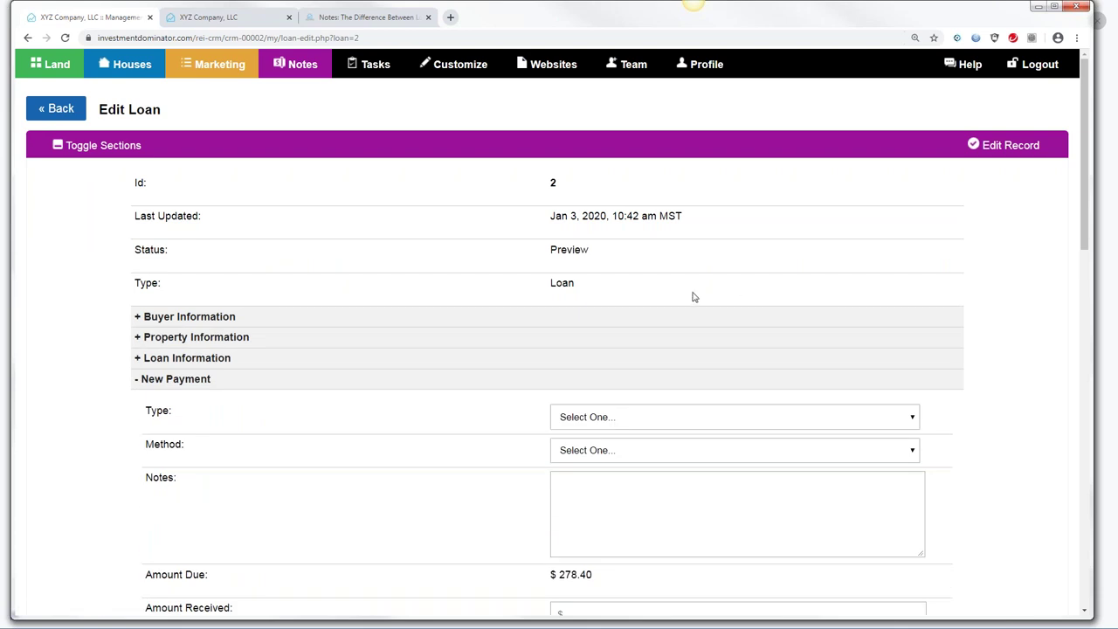
left_click_drag(1090, 151, 1116, 336)
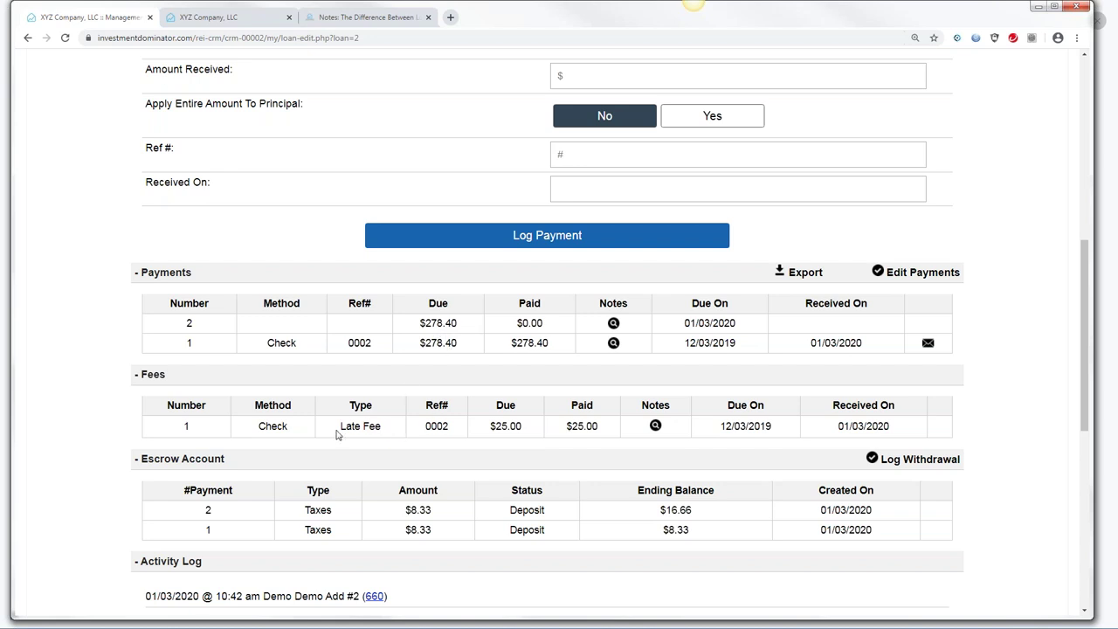
left_click_drag(338, 432, 385, 433)
left_click_drag(1082, 291, 1049, 181)
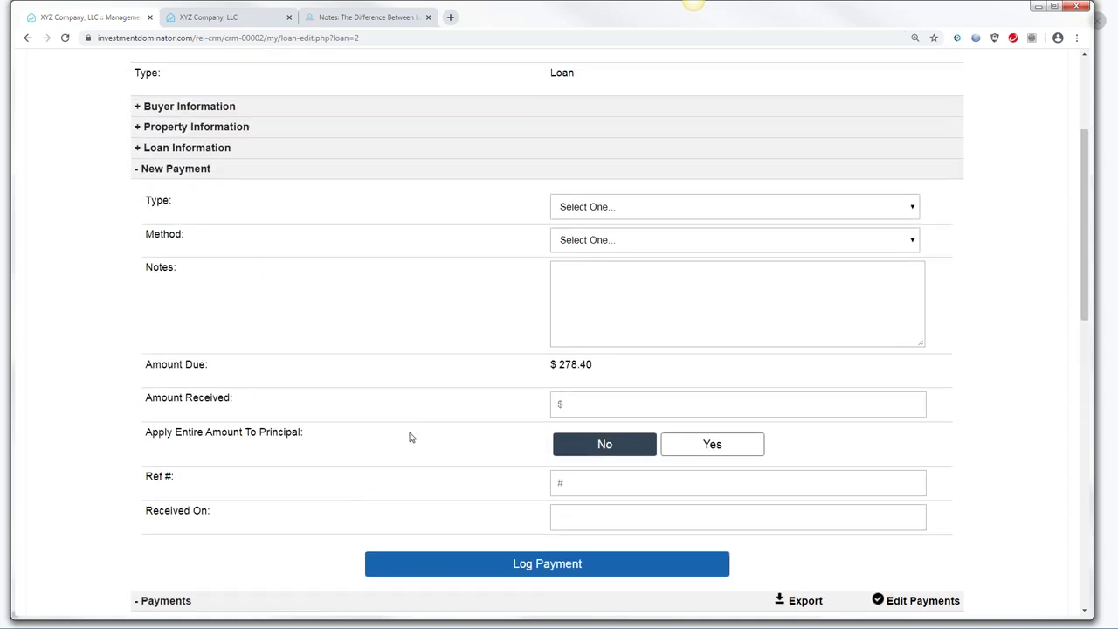
left_click_drag(593, 367, 552, 369)
left_click_drag(1086, 268, 1067, 227)
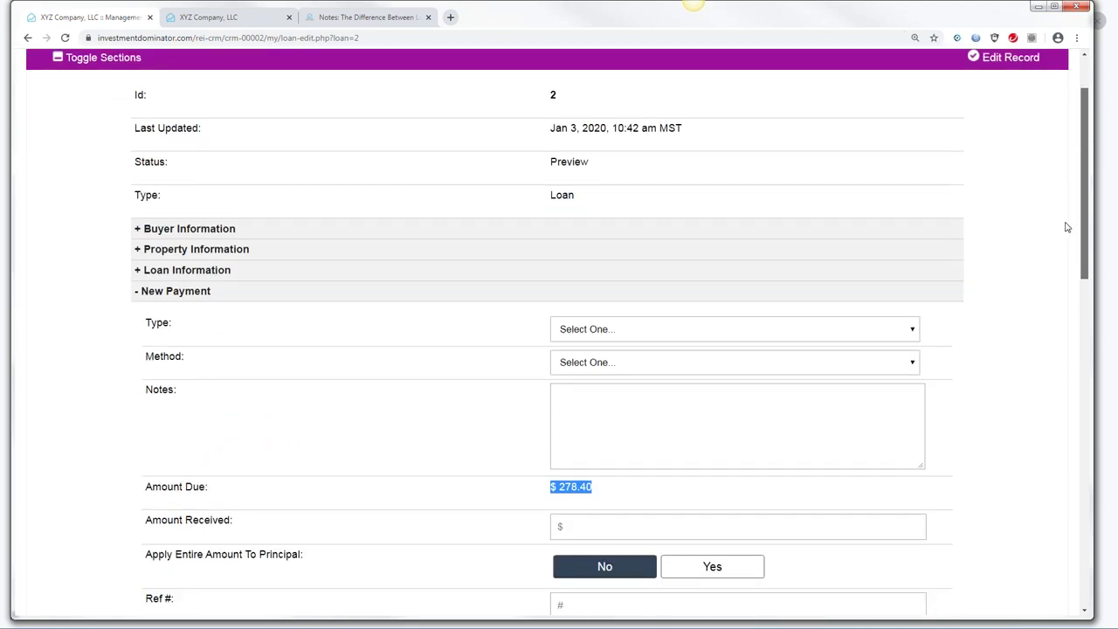
- Expand loan 2's Loan Information, examine the late fee and grace period, and return to the My Notes list
left_click(137, 276)
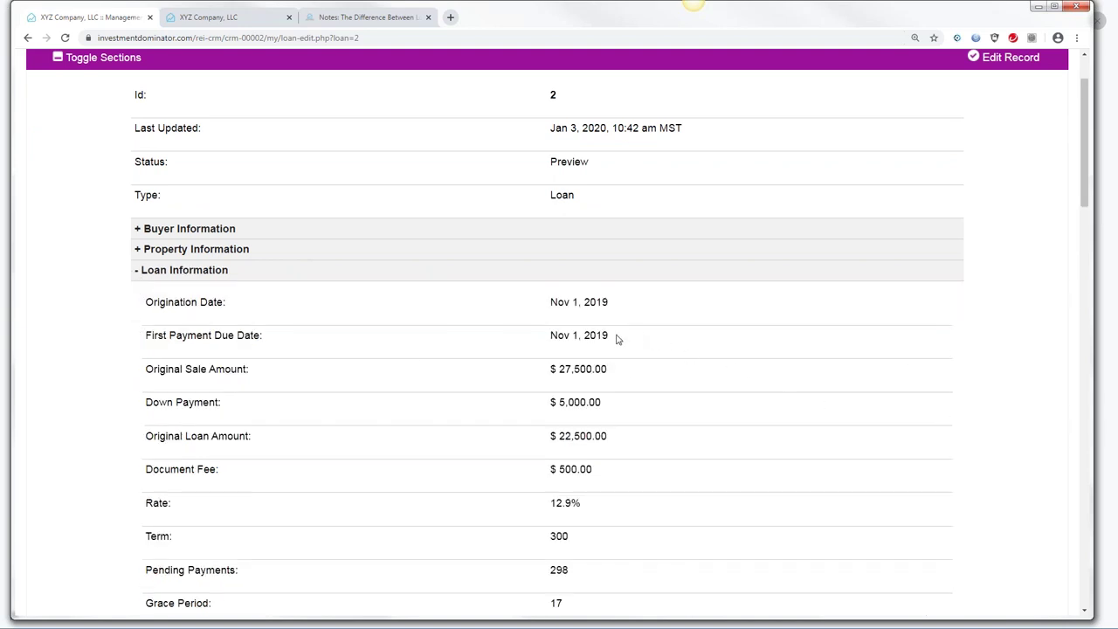
left_click_drag(1088, 190, 1096, 282)
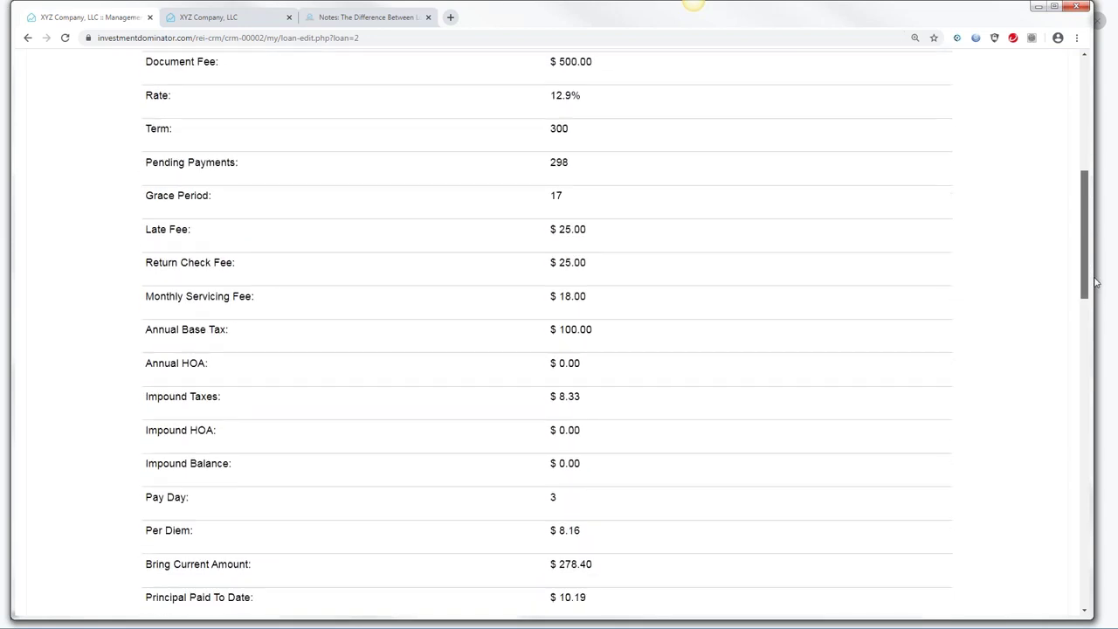
left_click_drag(548, 229, 617, 239)
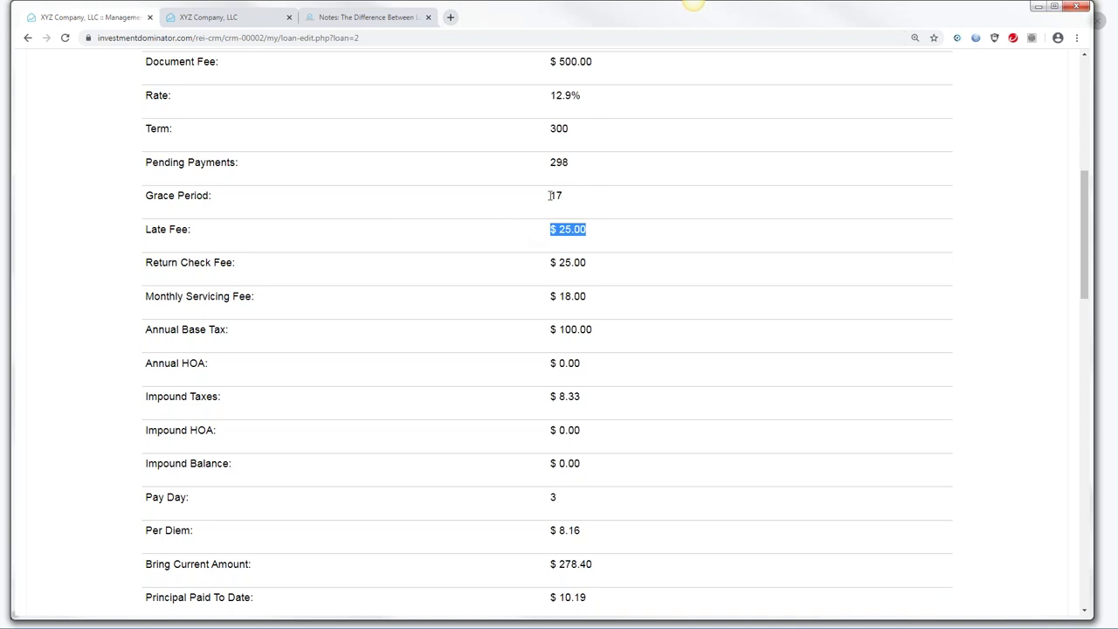
left_click_drag(550, 195, 568, 199)
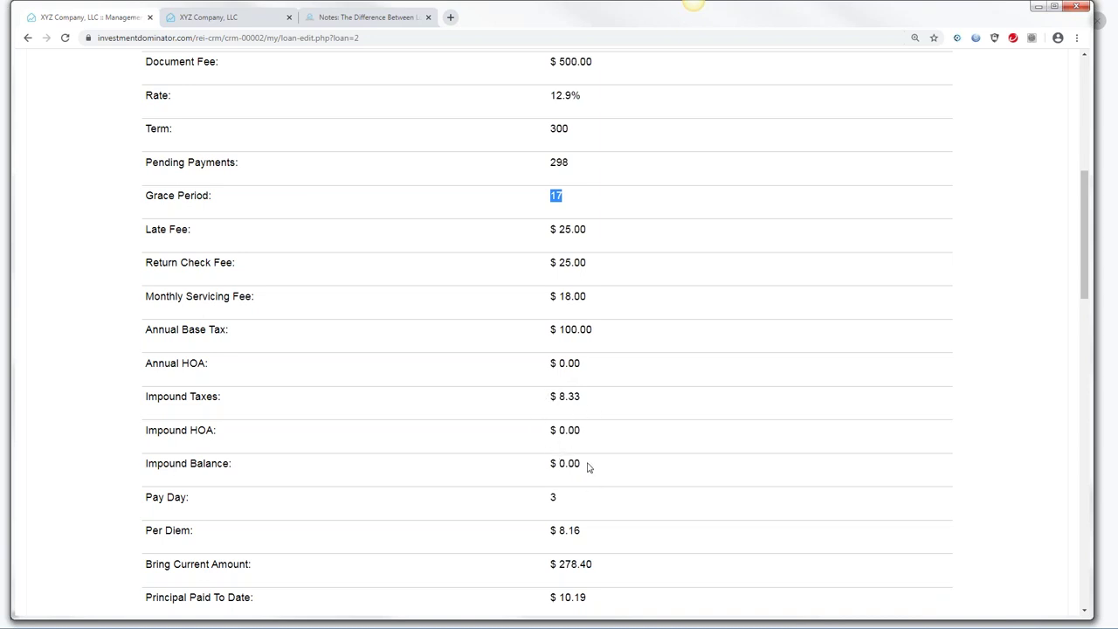
left_click_drag(1087, 254, 1062, 201)
scroll(1058, 192, "up", 1)
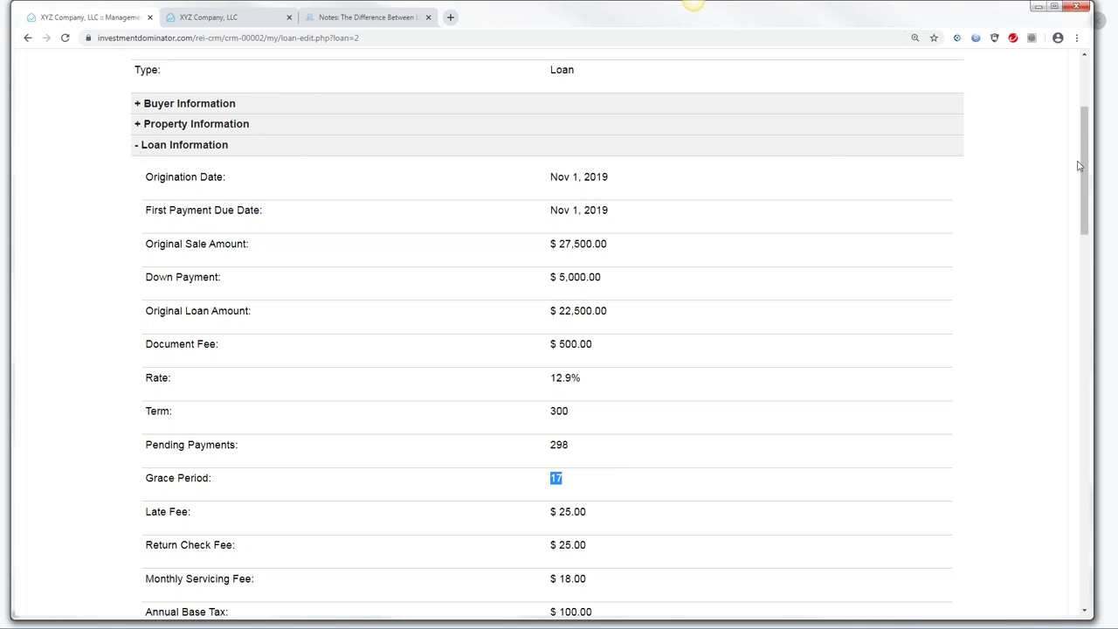
left_click_drag(1083, 168, 1061, 117)
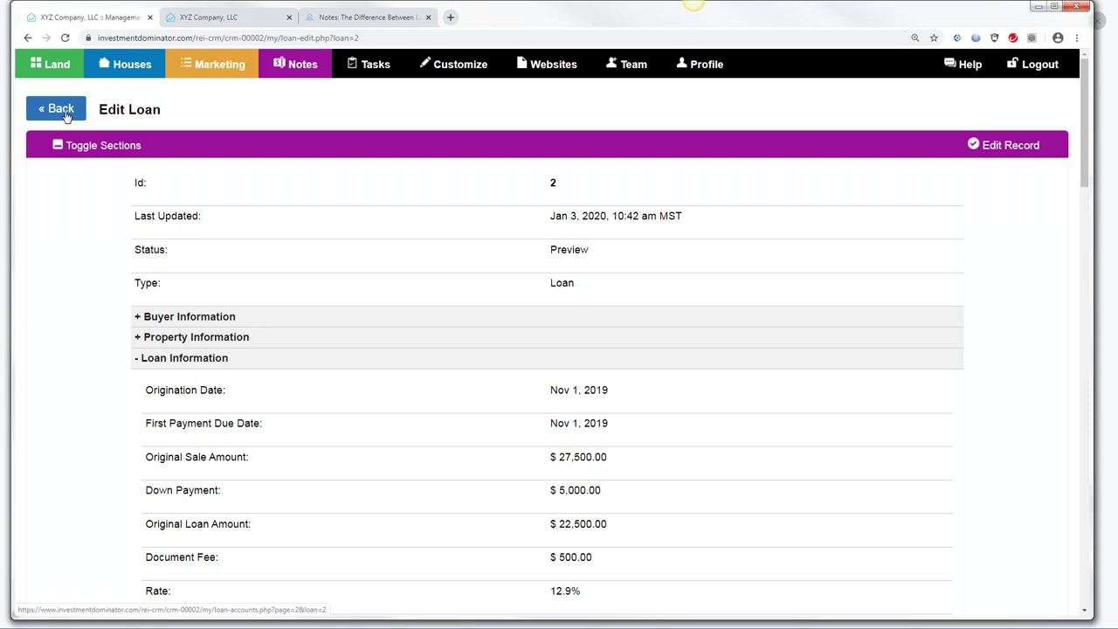
left_click(304, 67)
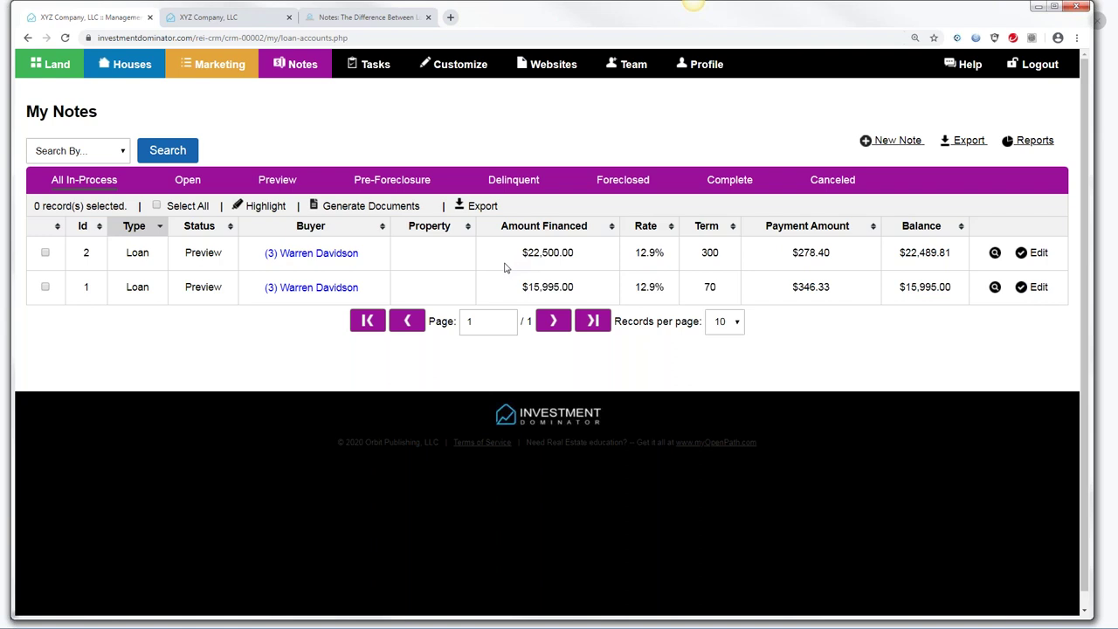
- Search the Support Center's user guide for "Notes"
left_click(965, 66)
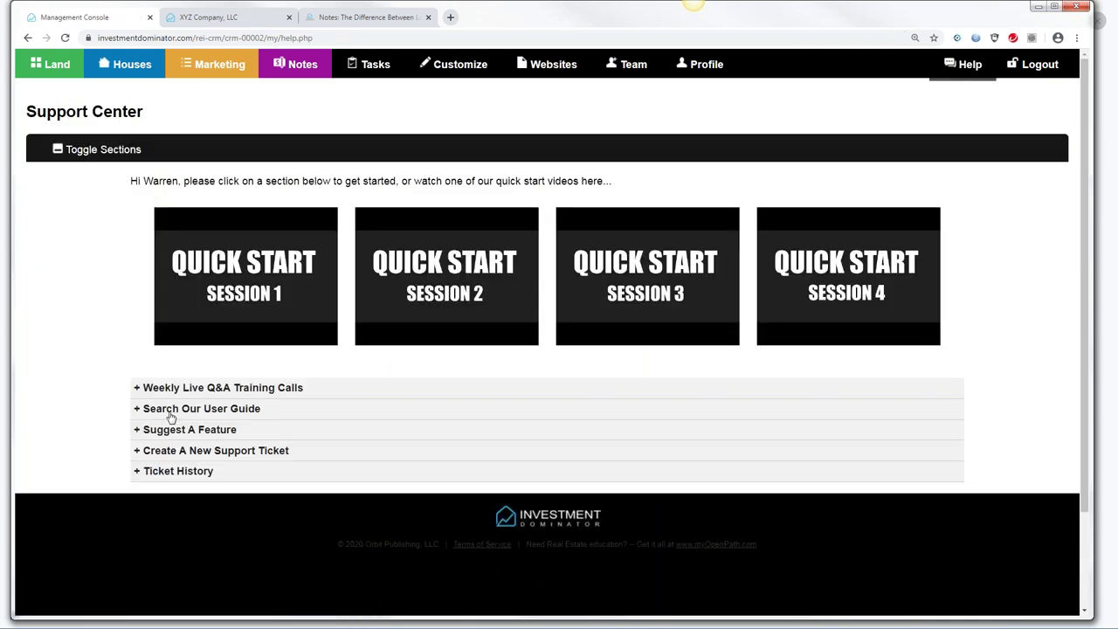
left_click(172, 417)
left_click(167, 517)
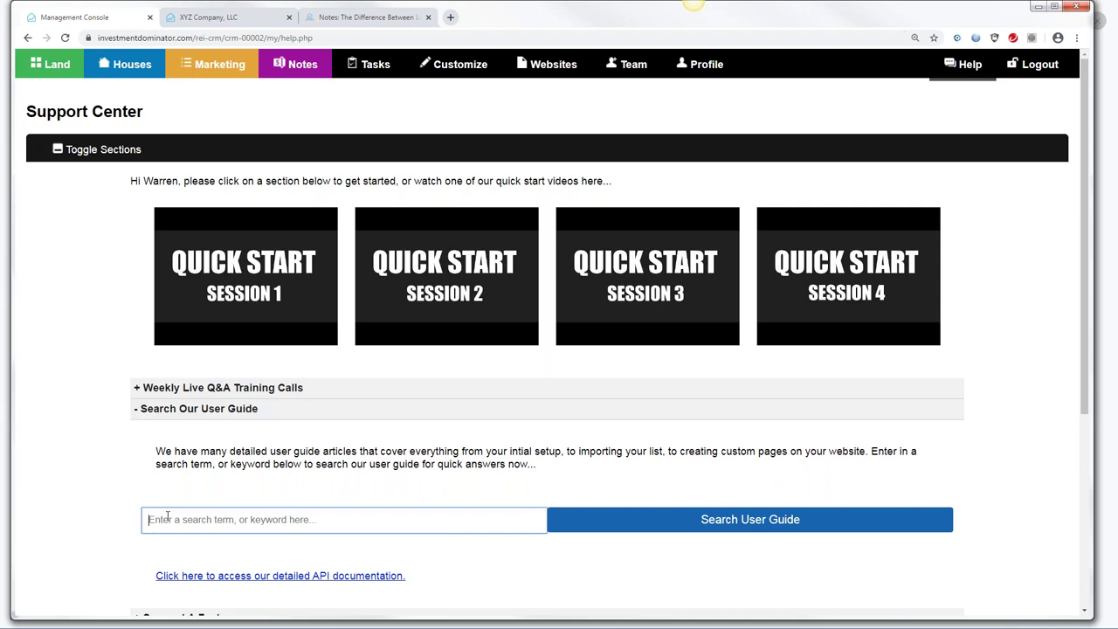
type("Notes")
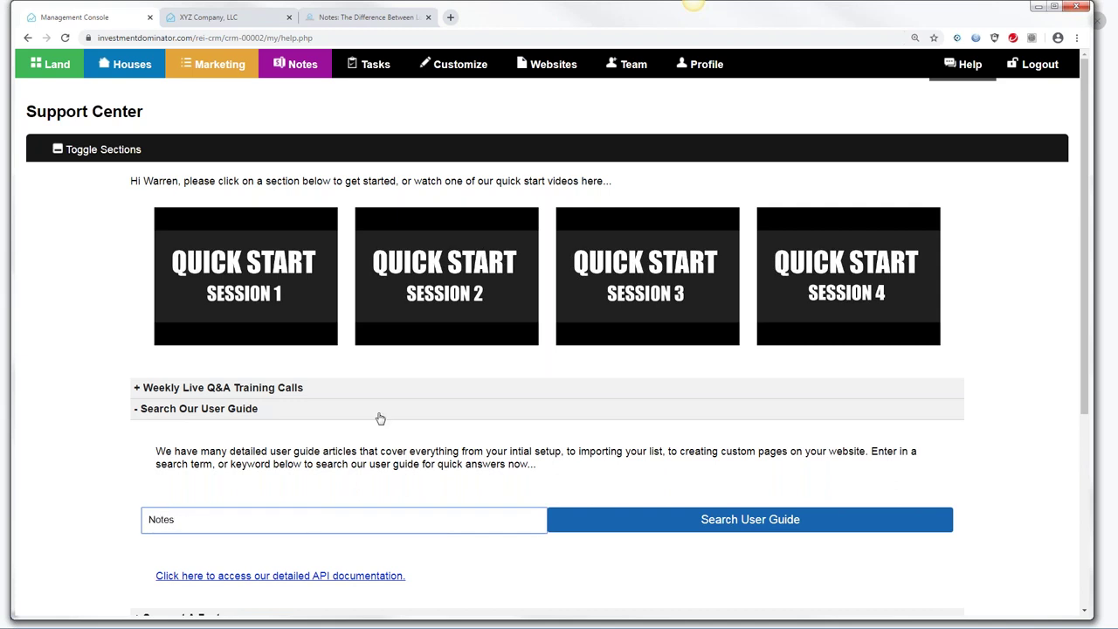
left_click(711, 522)
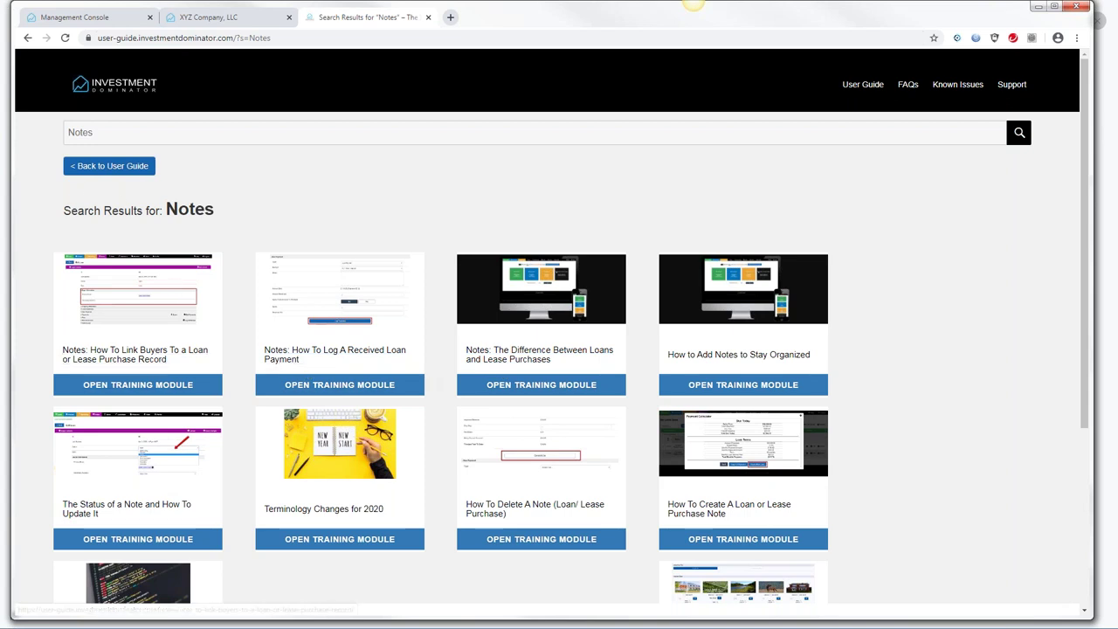
- Return to the management console and check the note type choices on a blank new note form
left_click(221, 24)
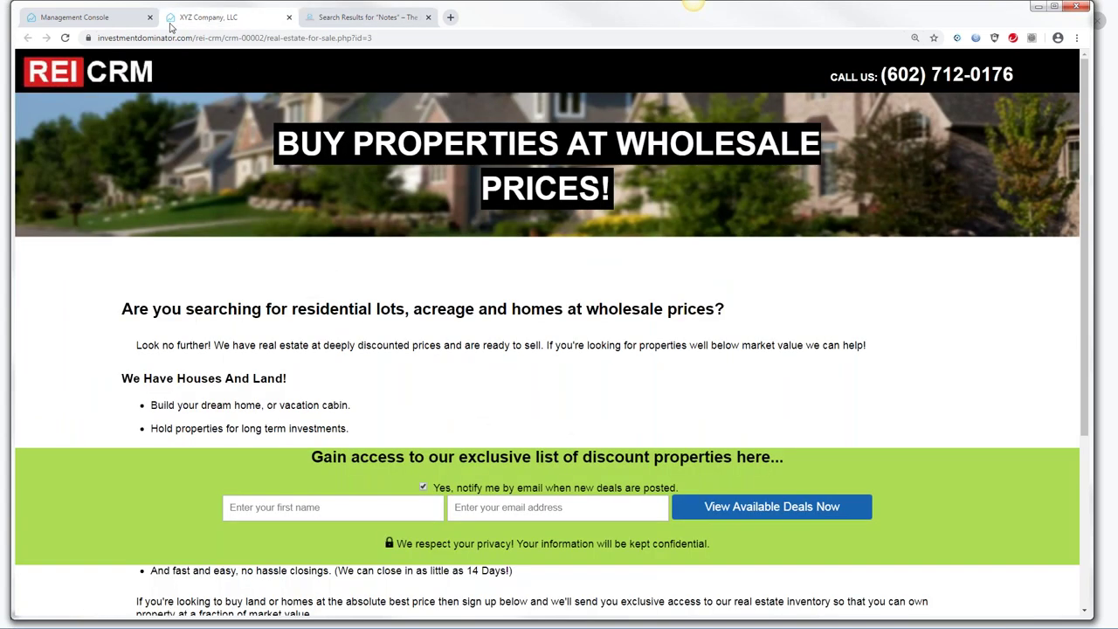
left_click(131, 25)
left_click(311, 75)
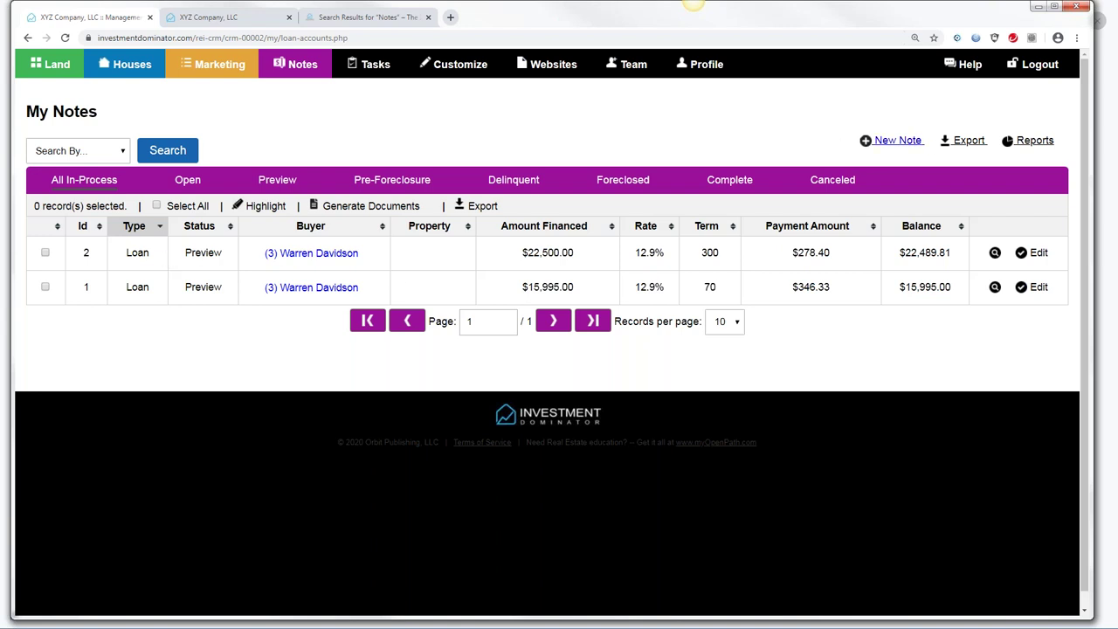
left_click(888, 141)
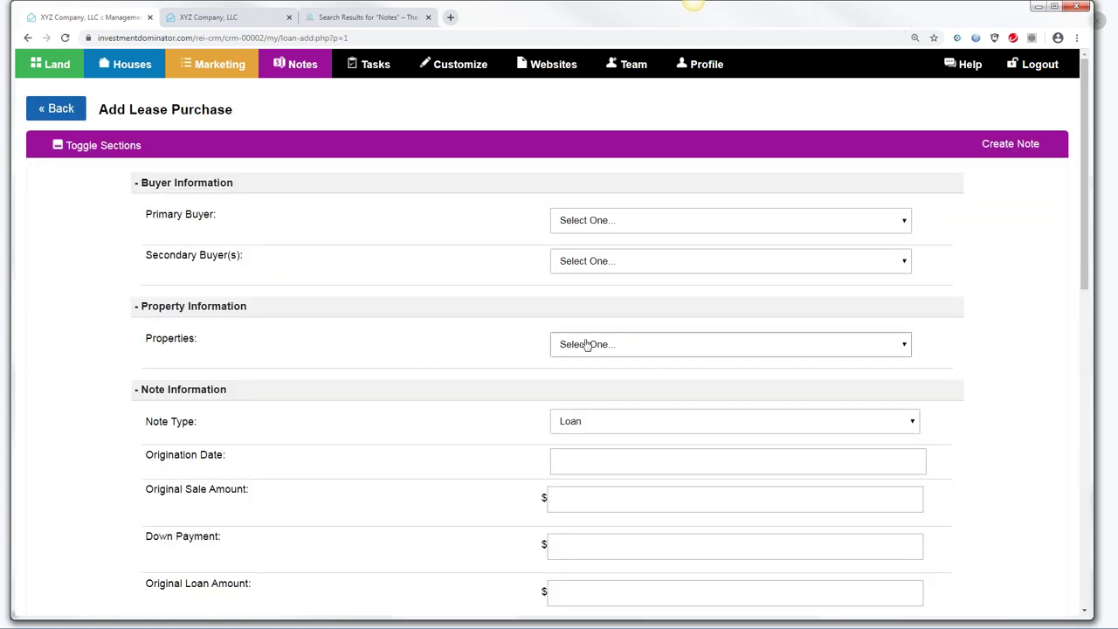
left_click(914, 425)
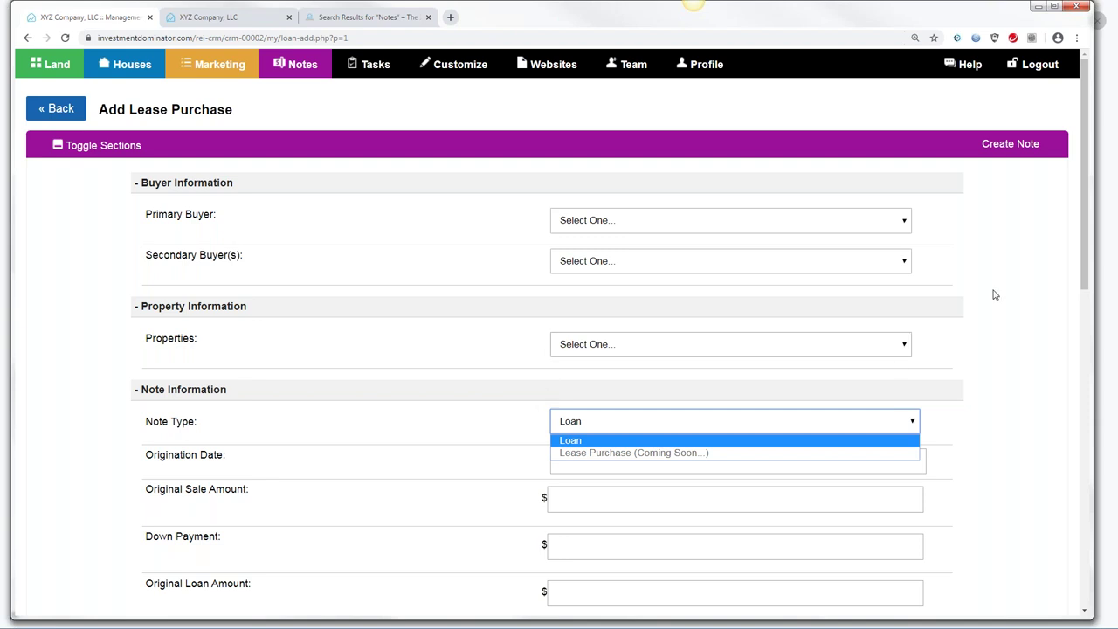
mouse_move(1083, 204)
left_mouse_down()
mouse_move(1113, 314)
mouse_move(1114, 392)
mouse_move(1066, 193)
left_mouse_up()
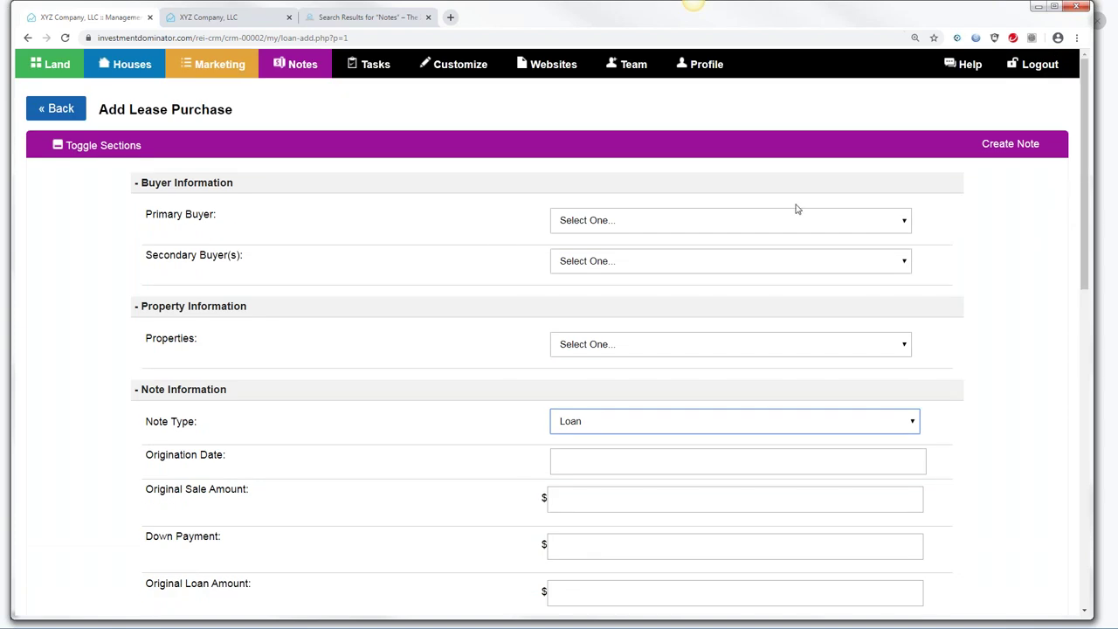
- Reopen loan 2 from My Notes and review the terms, fees and impound amounts in its Loan Information
left_click(299, 73)
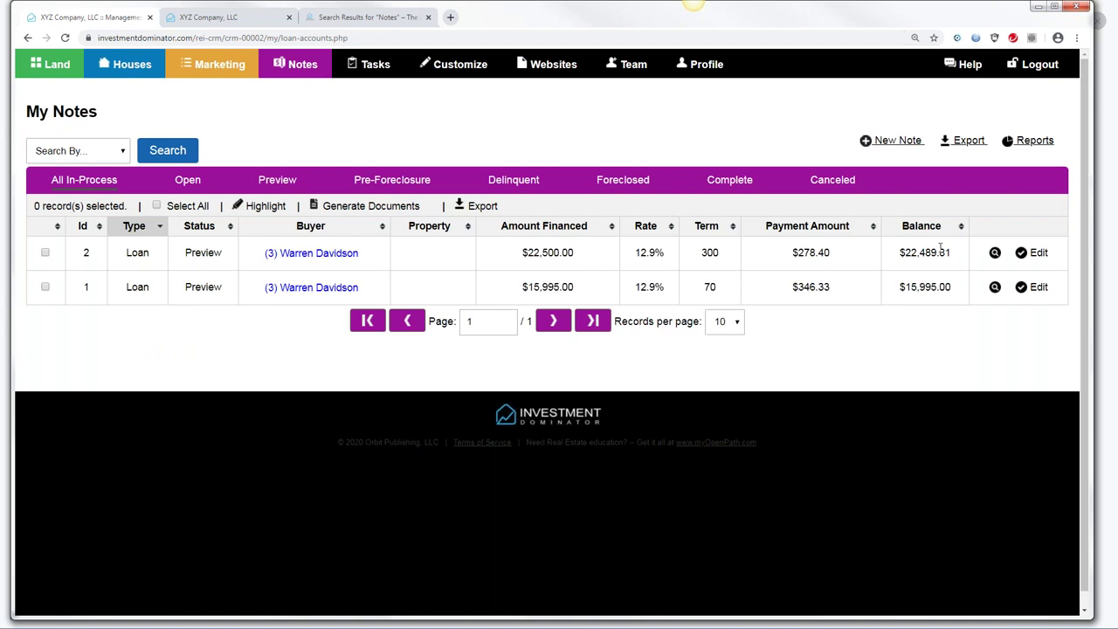
left_click(1036, 253)
left_click_drag(1085, 192, 1097, 295)
scroll(1077, 250, "up", 1)
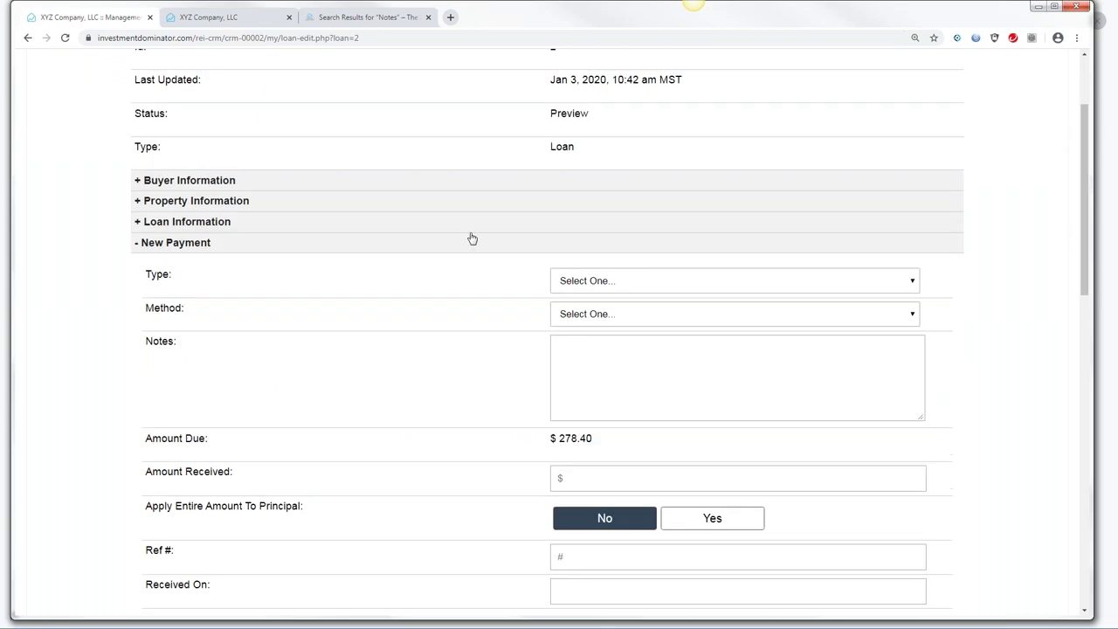
left_click(138, 222)
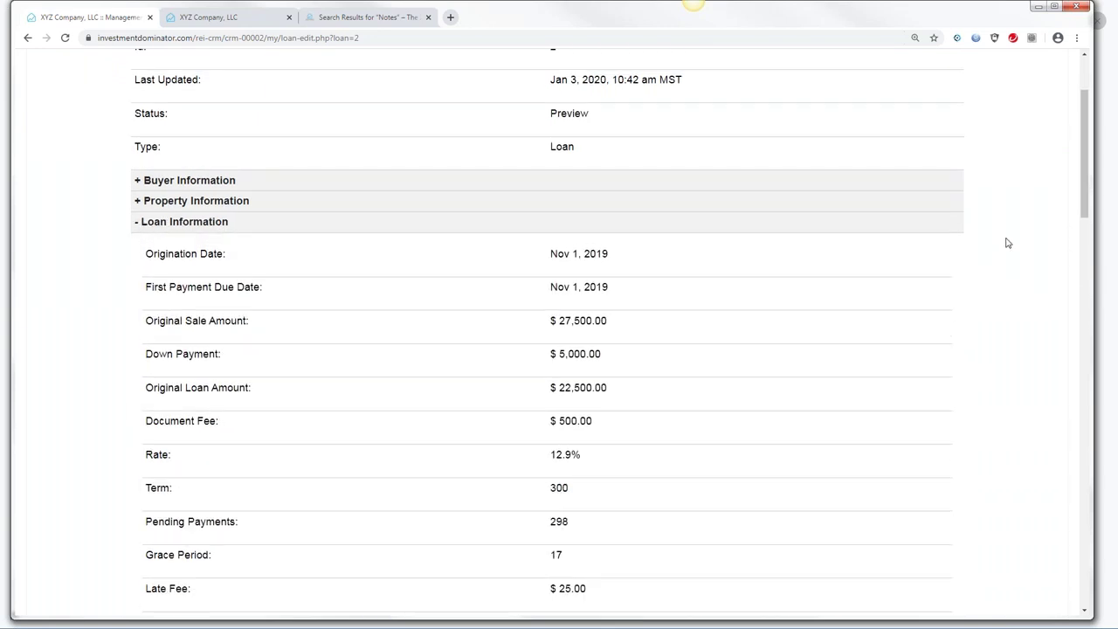
left_click_drag(1084, 175, 1107, 252)
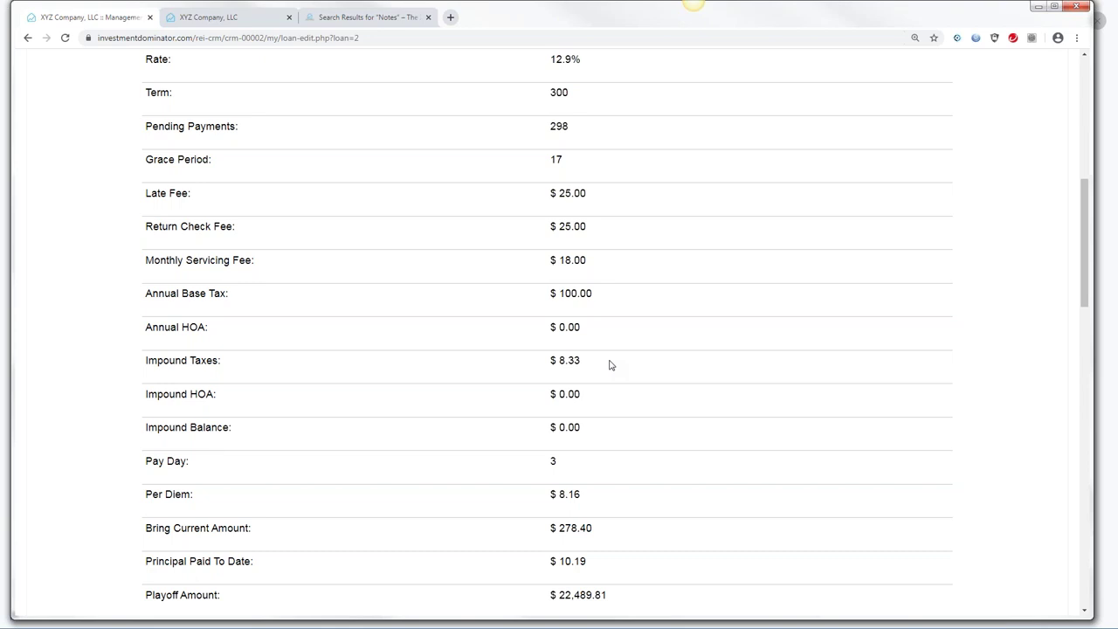
left_click_drag(1085, 237, 1084, 211)
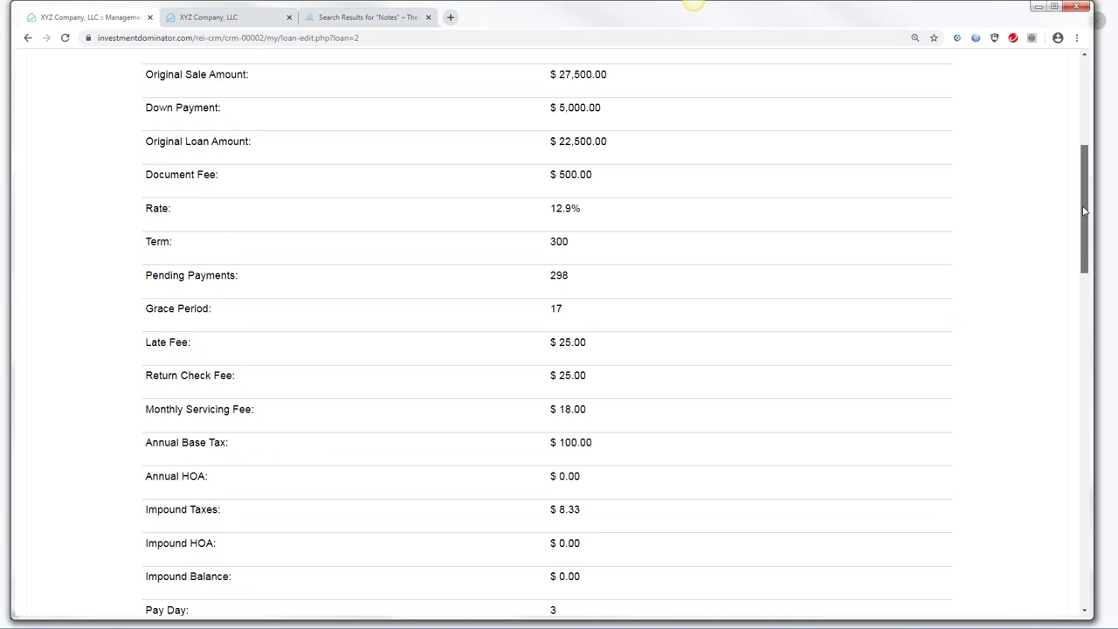
- Review loan 2's dates, terms, fees, impounds and payoff fields down to New Payment, and return to the My Notes list
left_click_drag(1084, 211, 1071, 173)
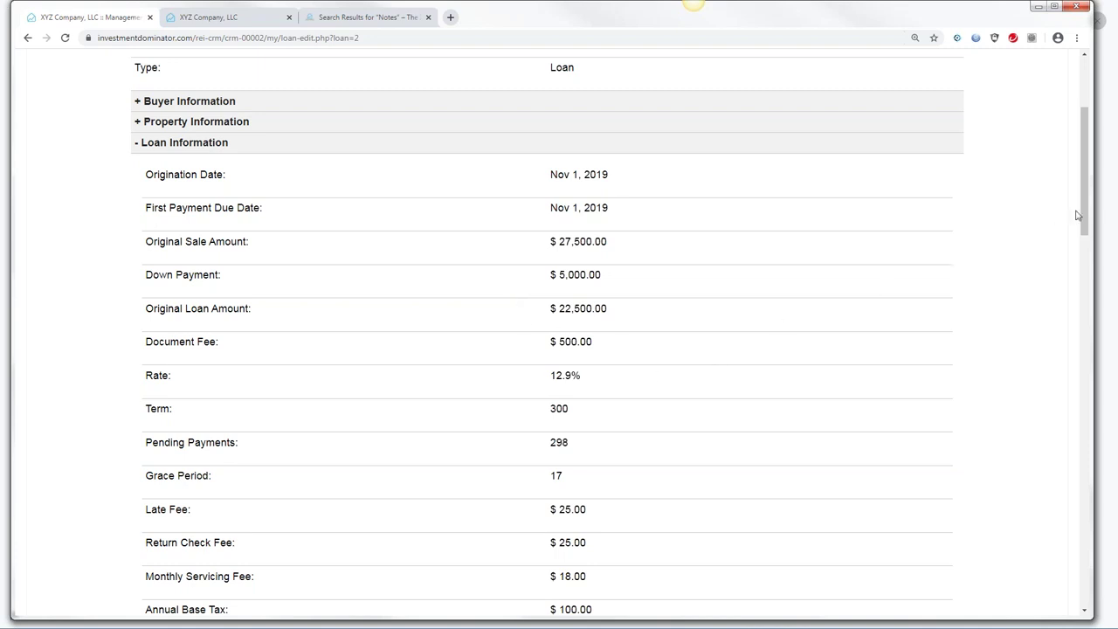
scroll(1080, 216, "down", 2)
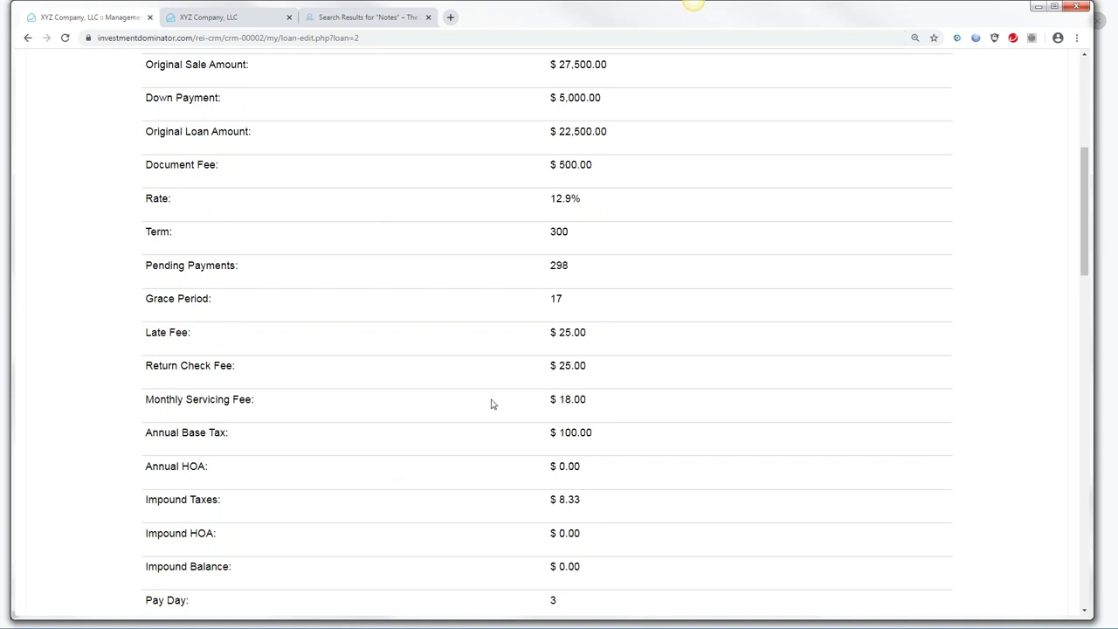
left_click_drag(1087, 248, 1081, 197)
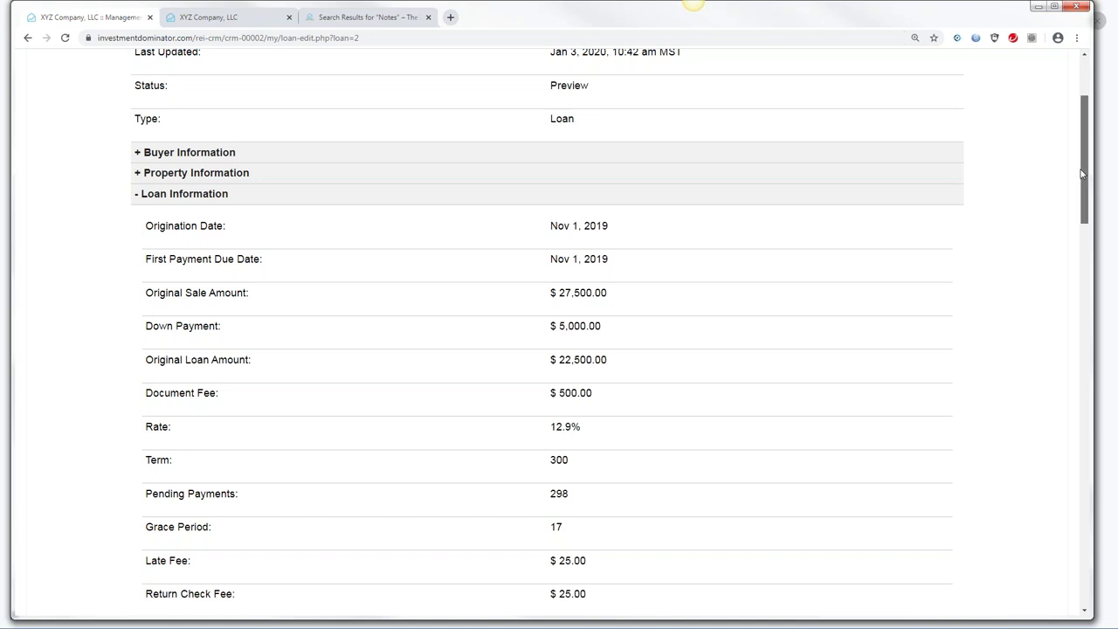
scroll(1082, 173, "down", 2)
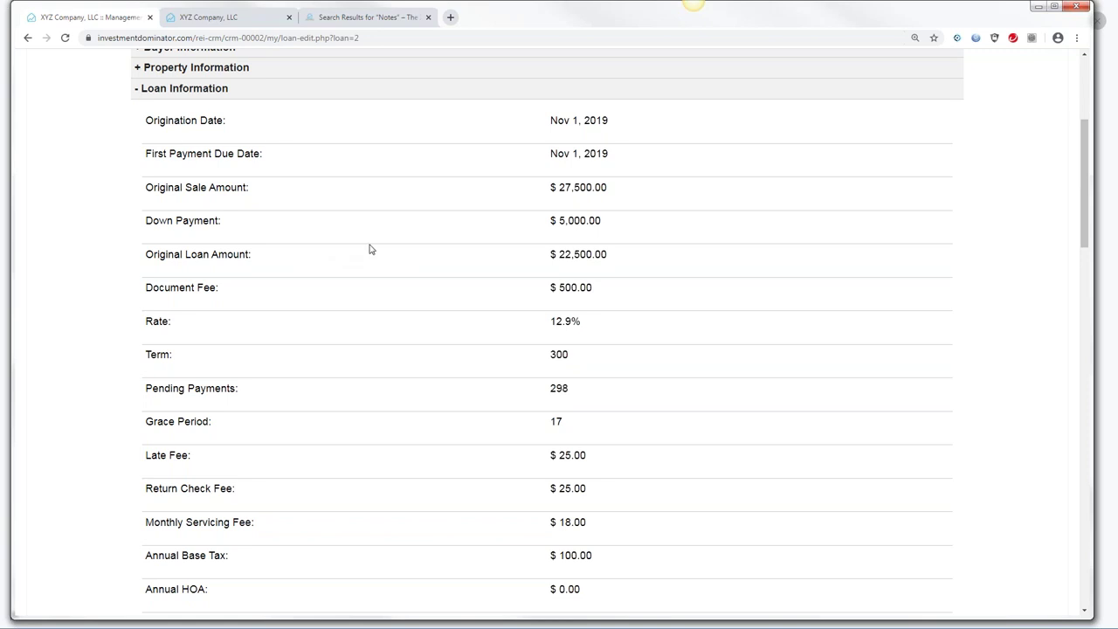
left_click_drag(1084, 188, 1088, 216)
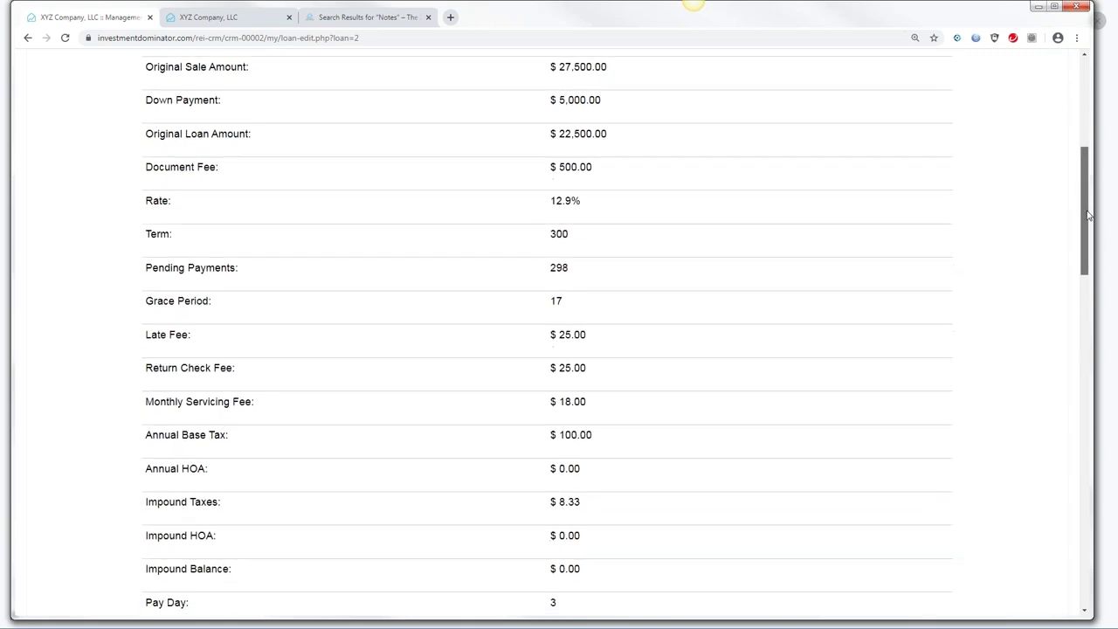
left_click_drag(1090, 215, 1103, 273)
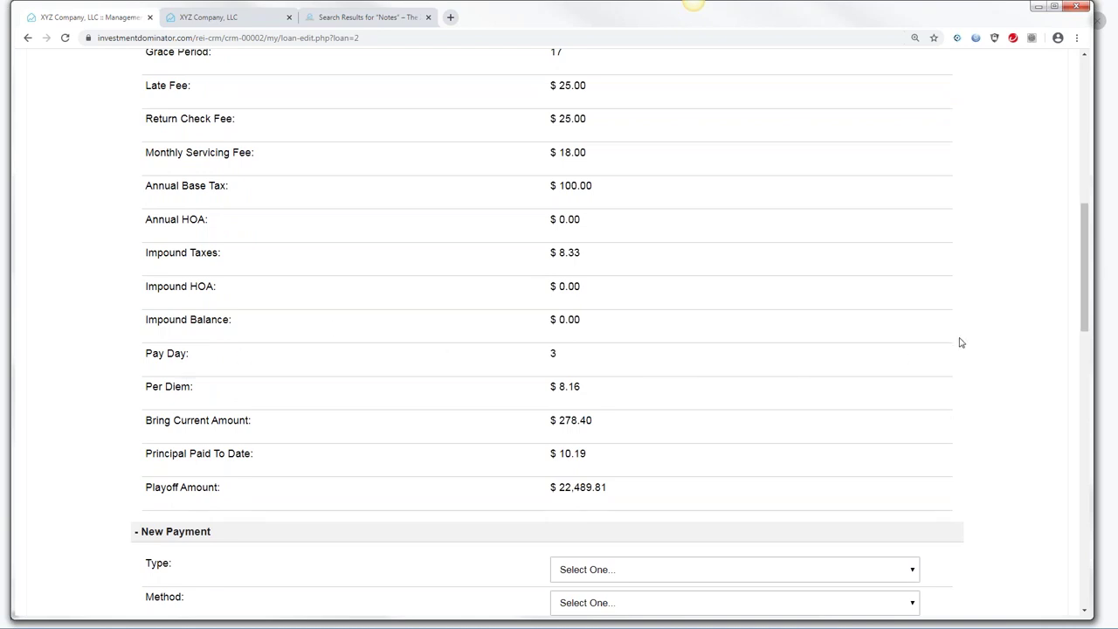
left_click_drag(1087, 281, 1084, 309)
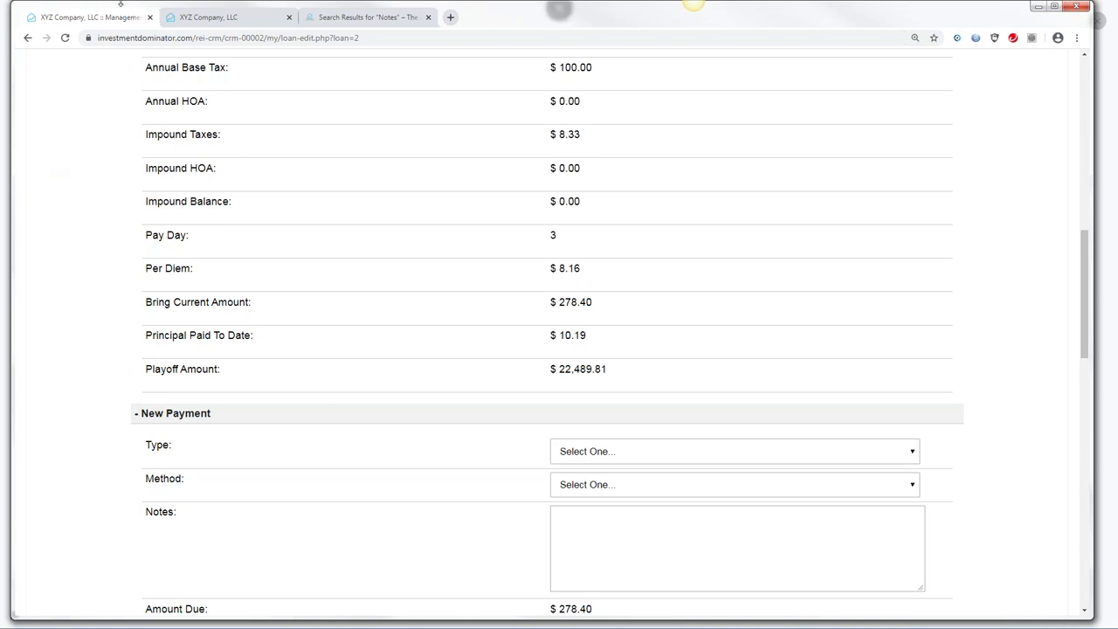
left_click_drag(1085, 252, 1055, 146)
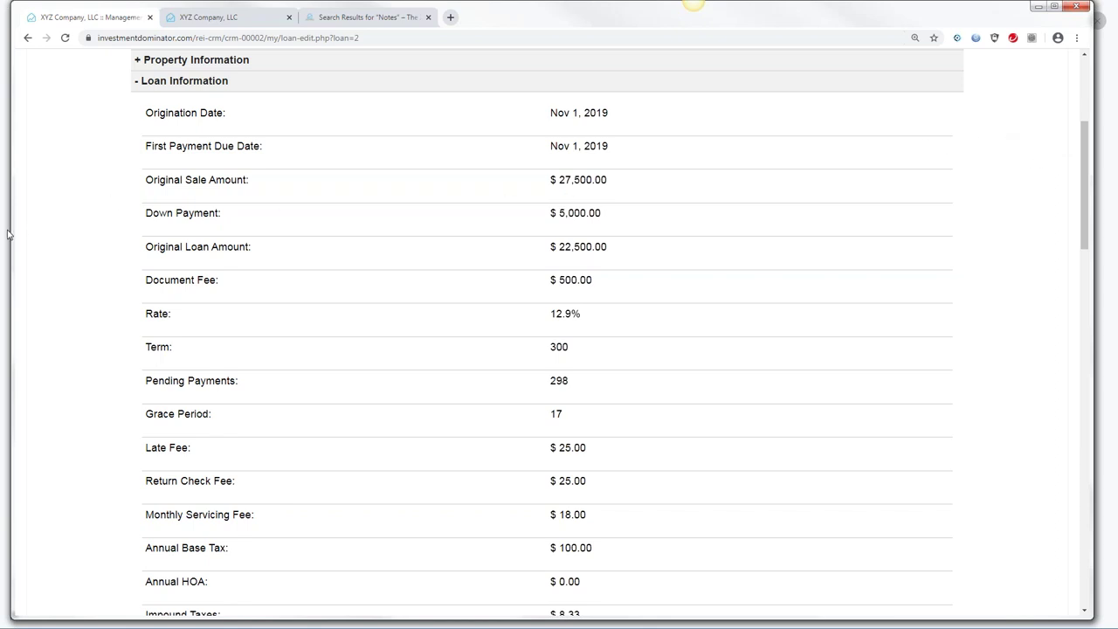
left_click_drag(1079, 181, 1077, 161)
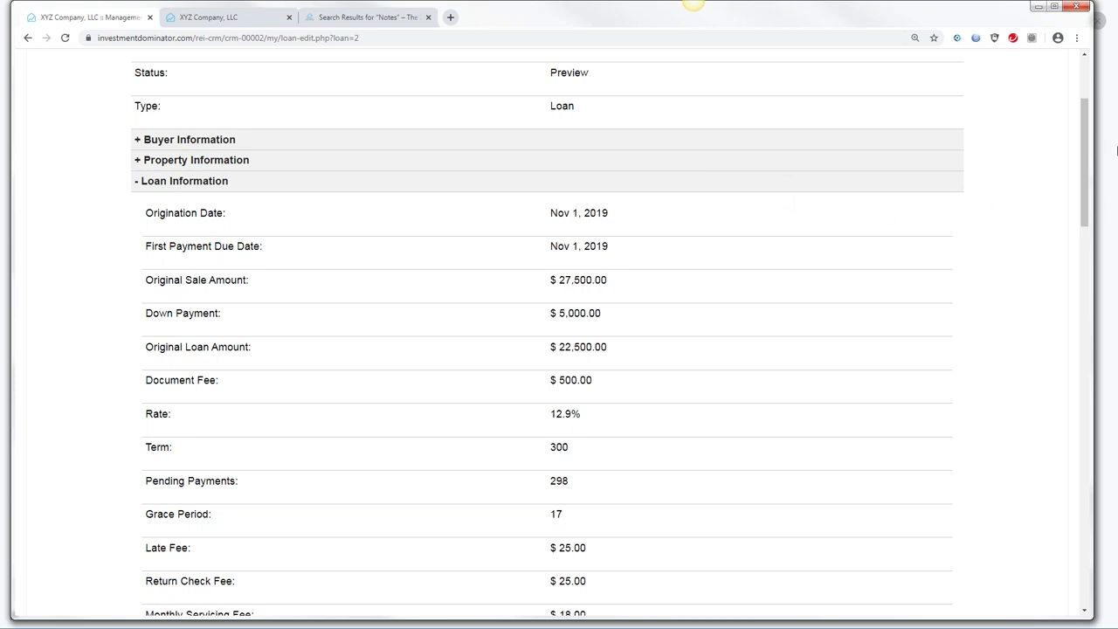
left_click_drag(1088, 175, 1110, 104)
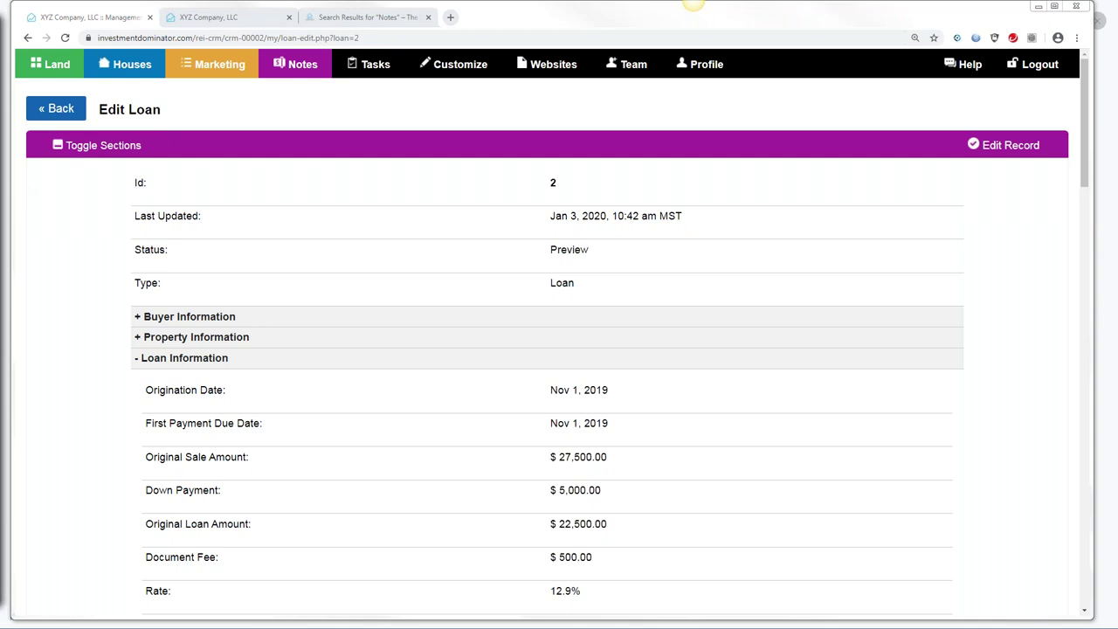
left_click(293, 66)
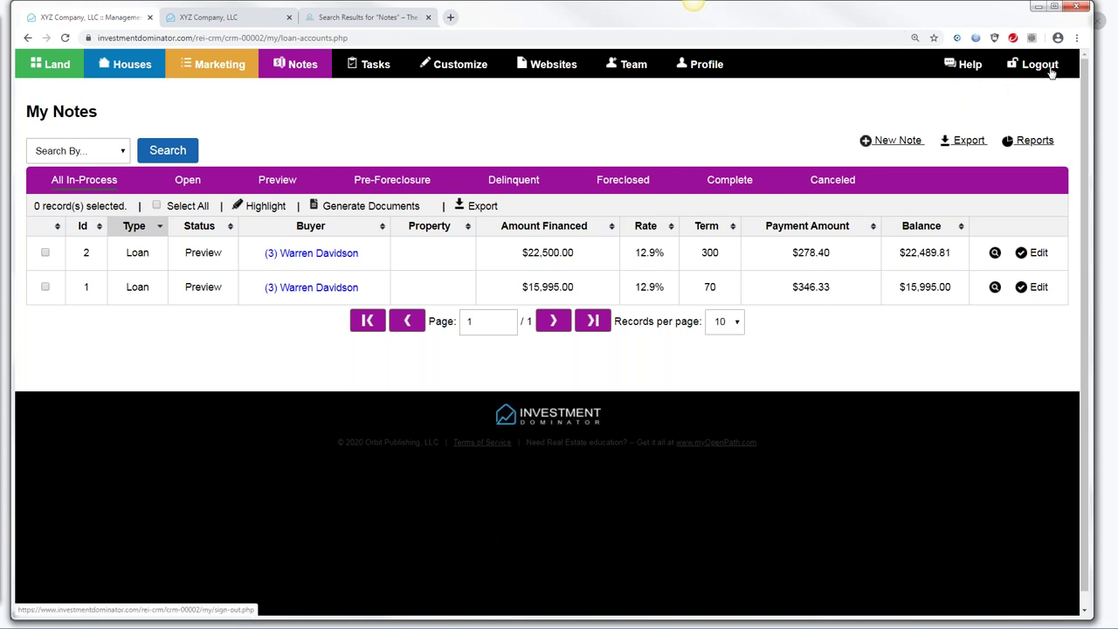
- Open the Support Center's new support ticket form and examine its fields and platform choices
left_click(970, 68)
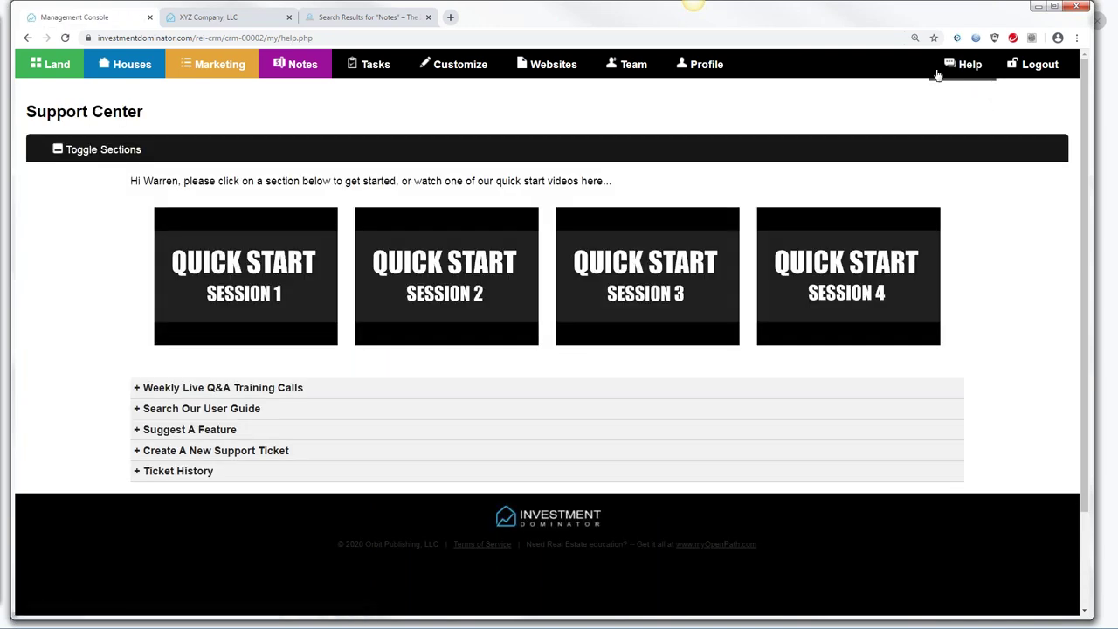
left_click(143, 452)
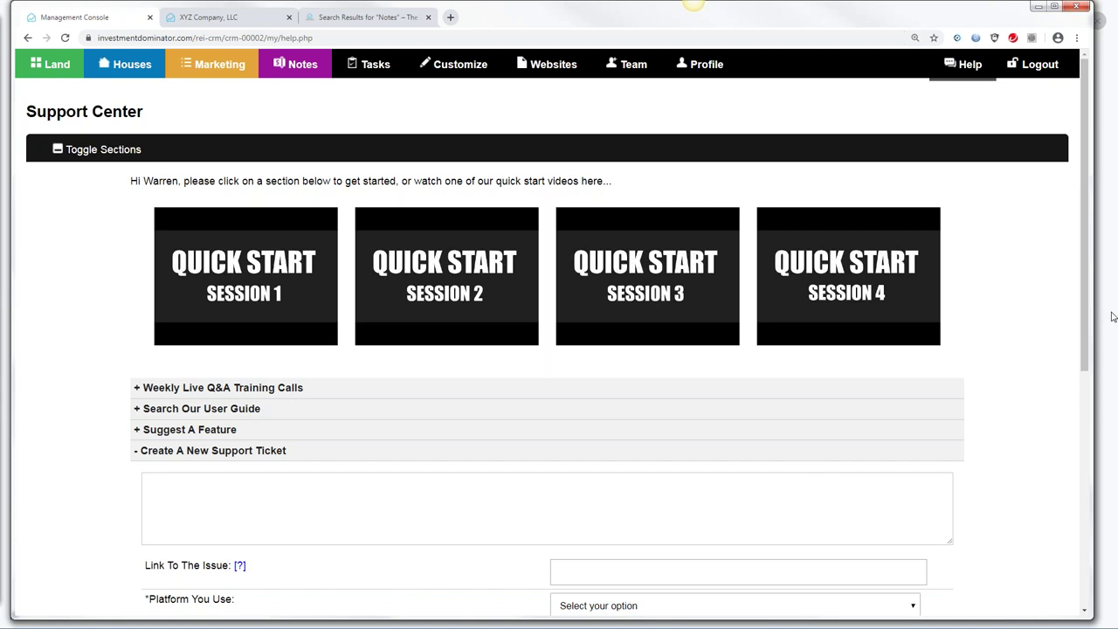
scroll(386, 387, "down", 2)
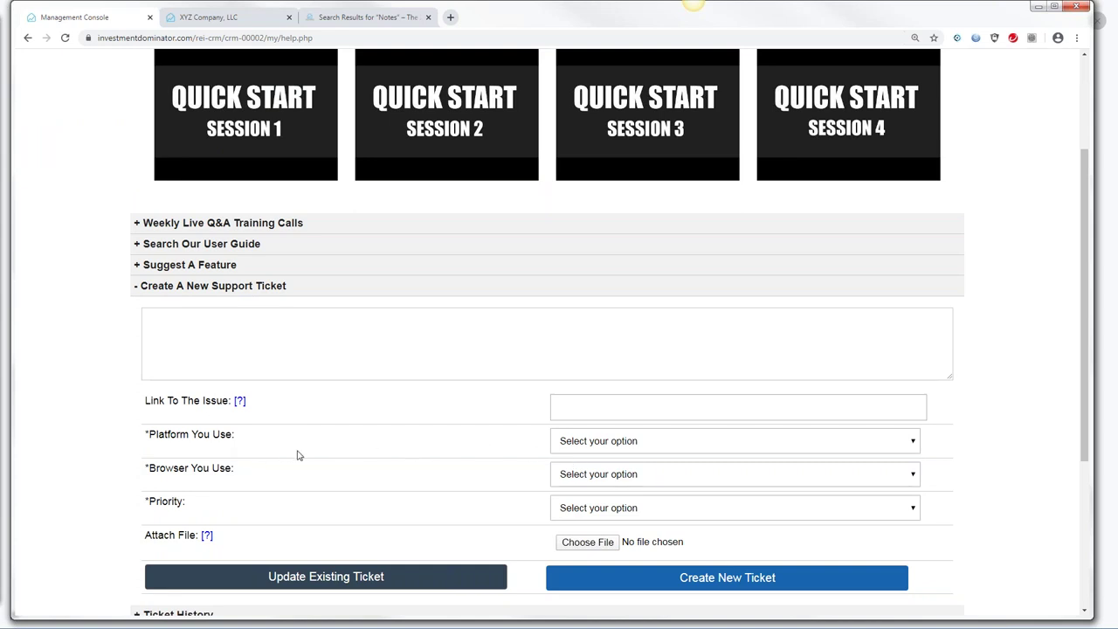
left_click(913, 444)
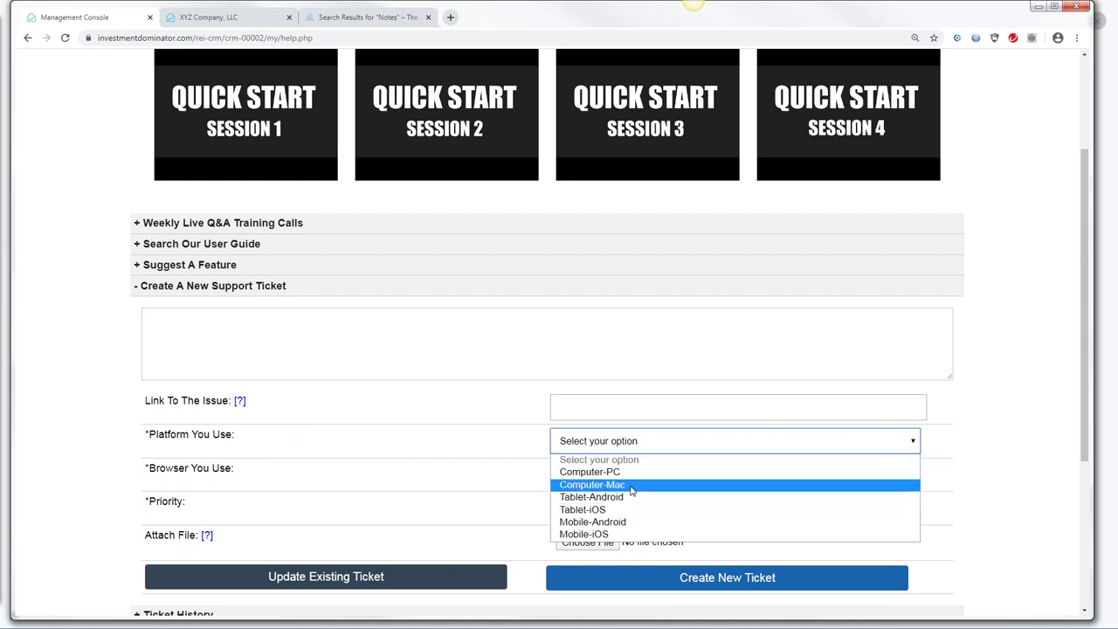
left_click(480, 441)
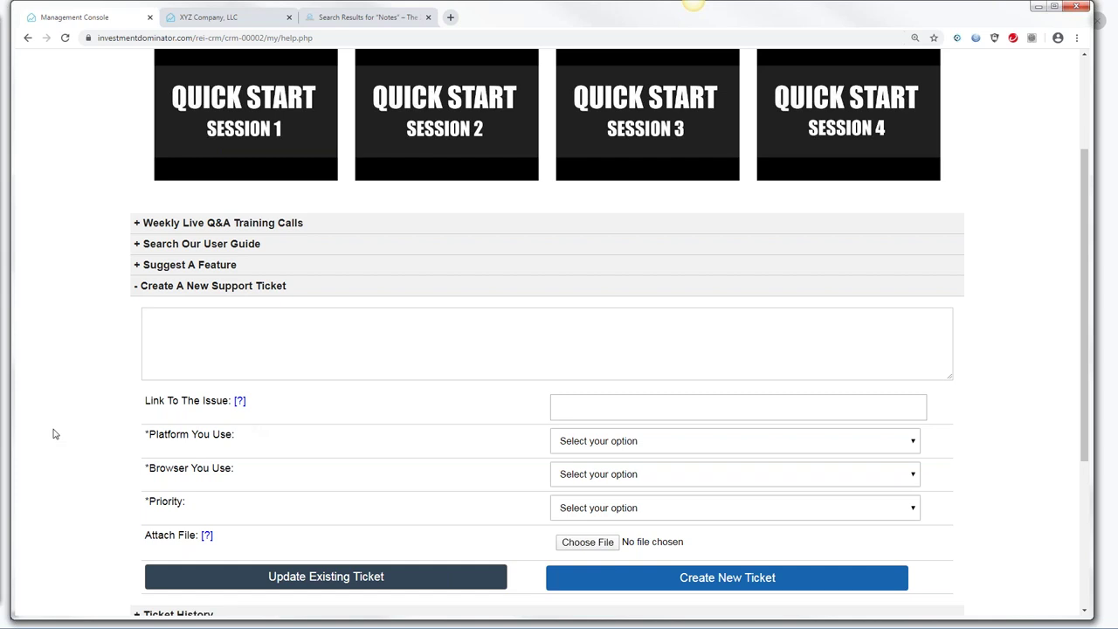
left_click_drag(1084, 243, 1070, 146)
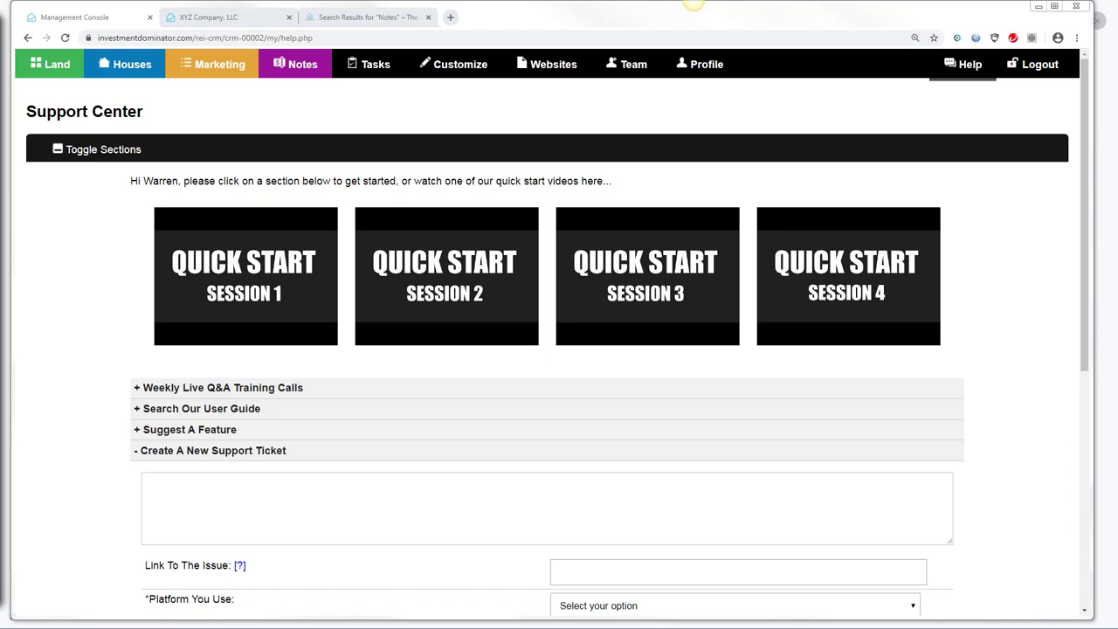
- Open land deal 354 from the Offer Requests, look over its property record, and return to the list
left_click(50, 70)
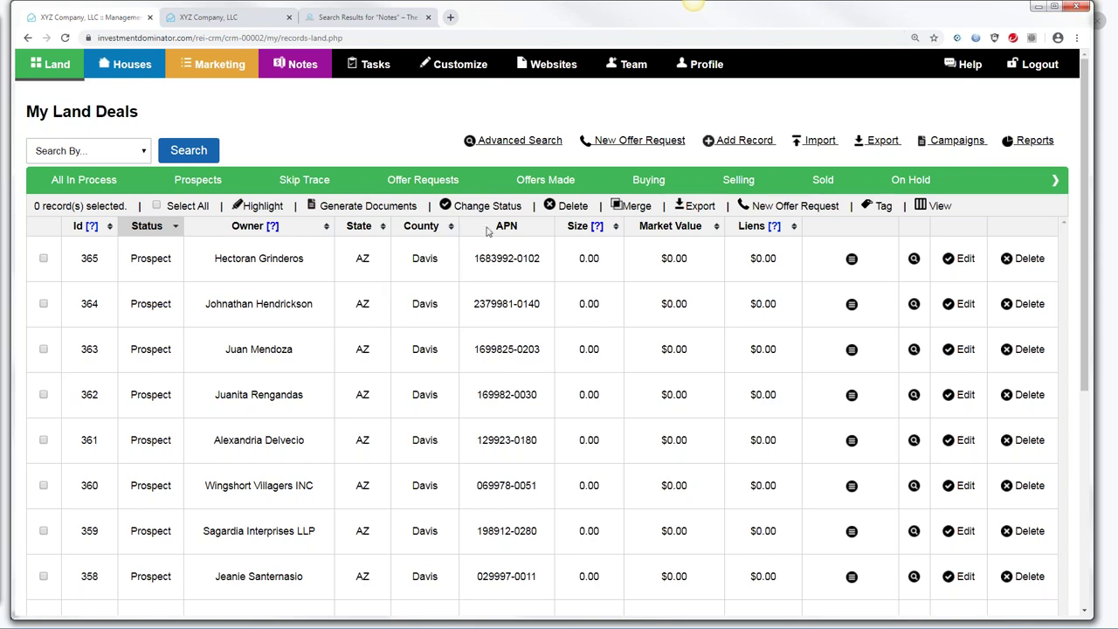
left_click(435, 191)
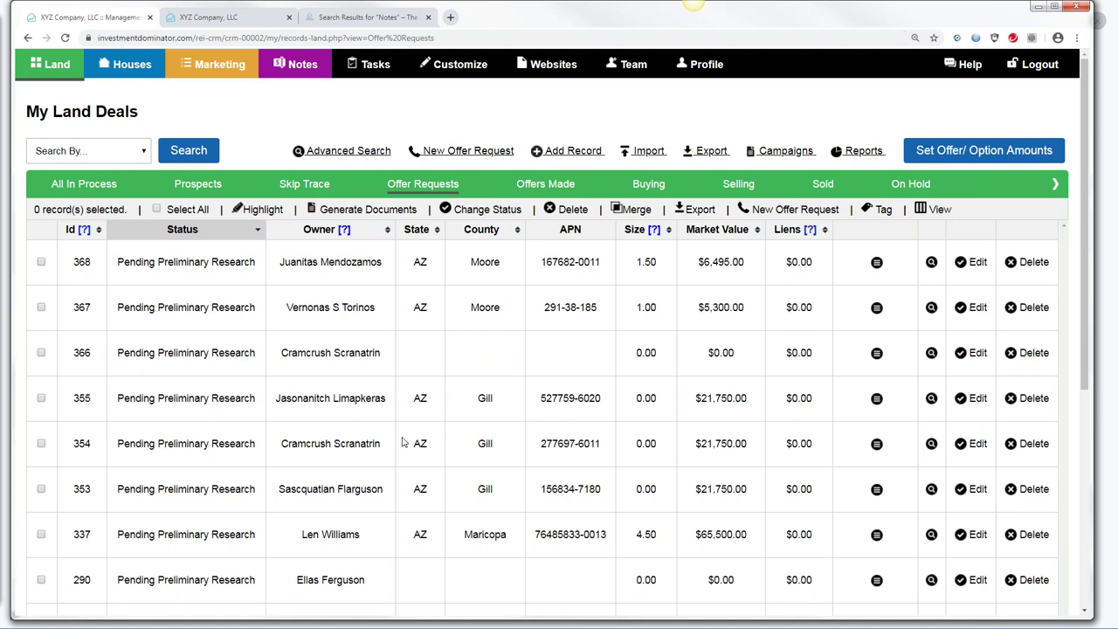
left_click_drag(119, 445, 255, 444)
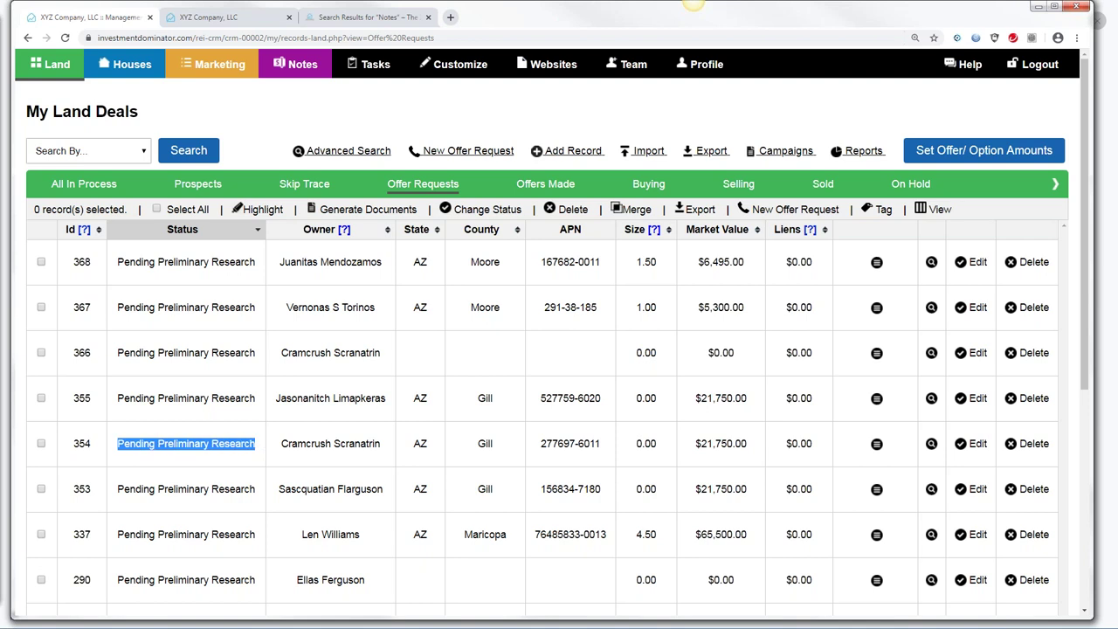
left_click(972, 443)
left_click_drag(1083, 109, 1046, 108)
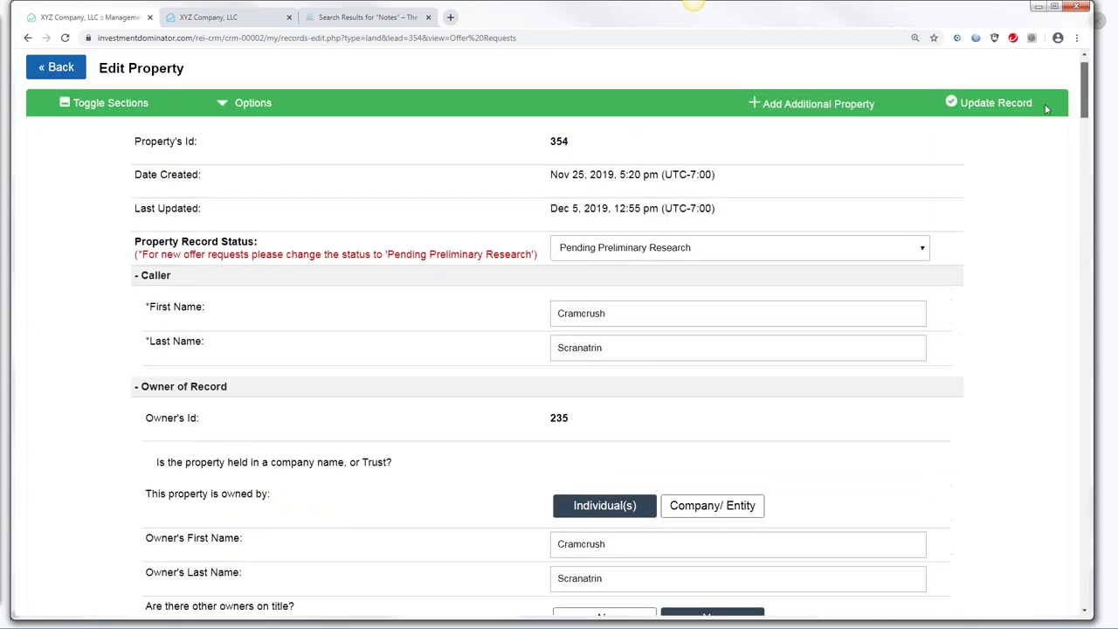
left_click(59, 66)
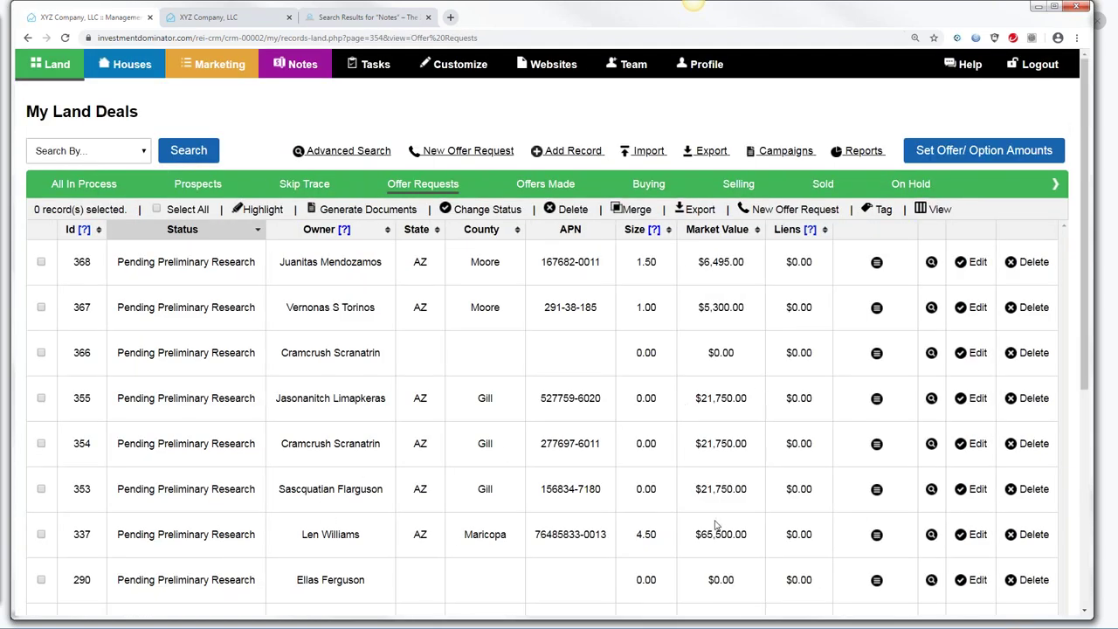
- Open land deal 337 for editing and upload the Harnett299 county map JPG from the 2017 Land folder
left_click(983, 536)
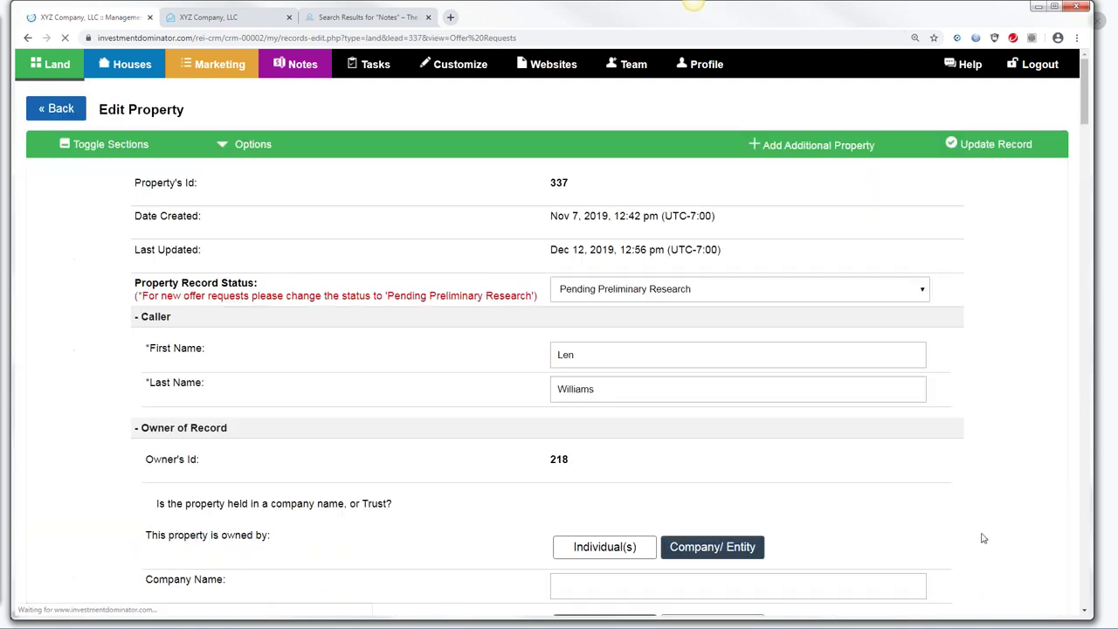
left_click_drag(1084, 103, 1117, 569)
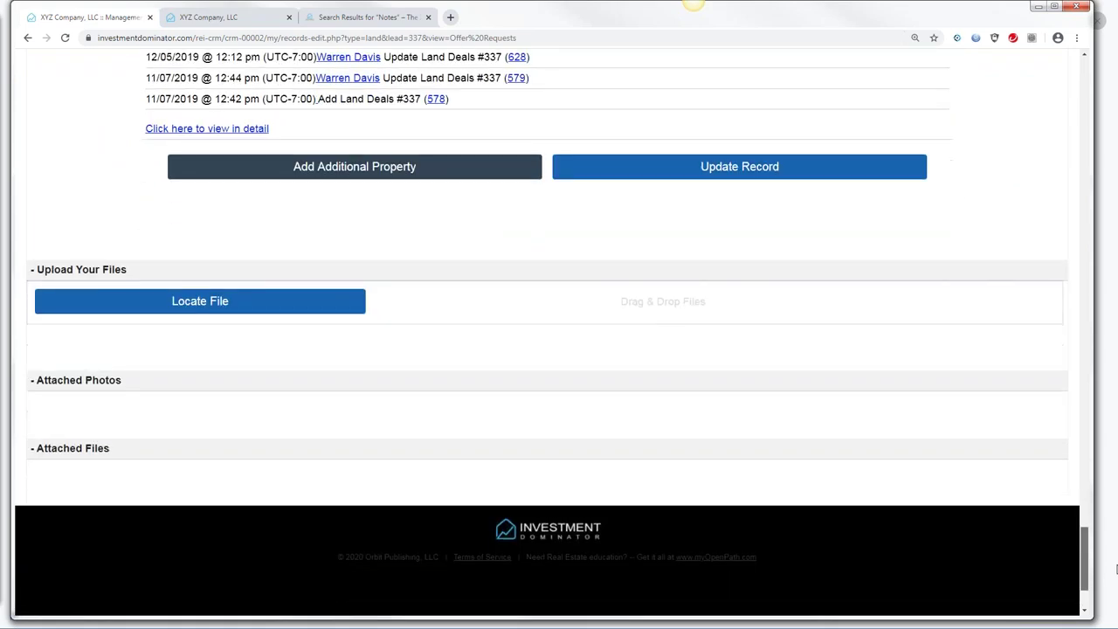
left_click(185, 304)
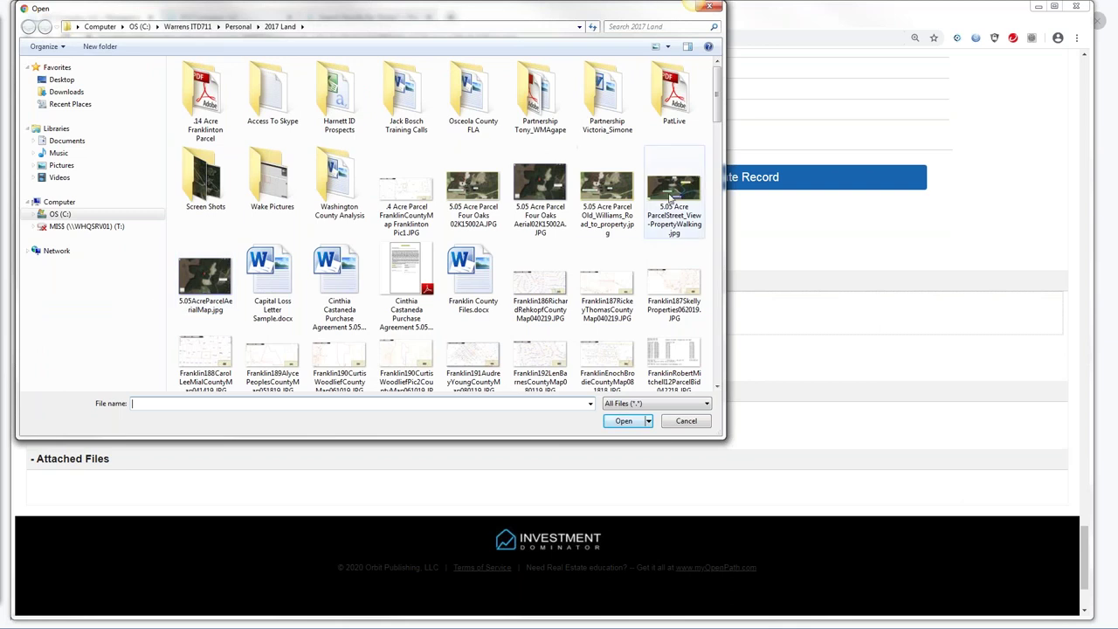
left_click_drag(718, 112, 739, 156)
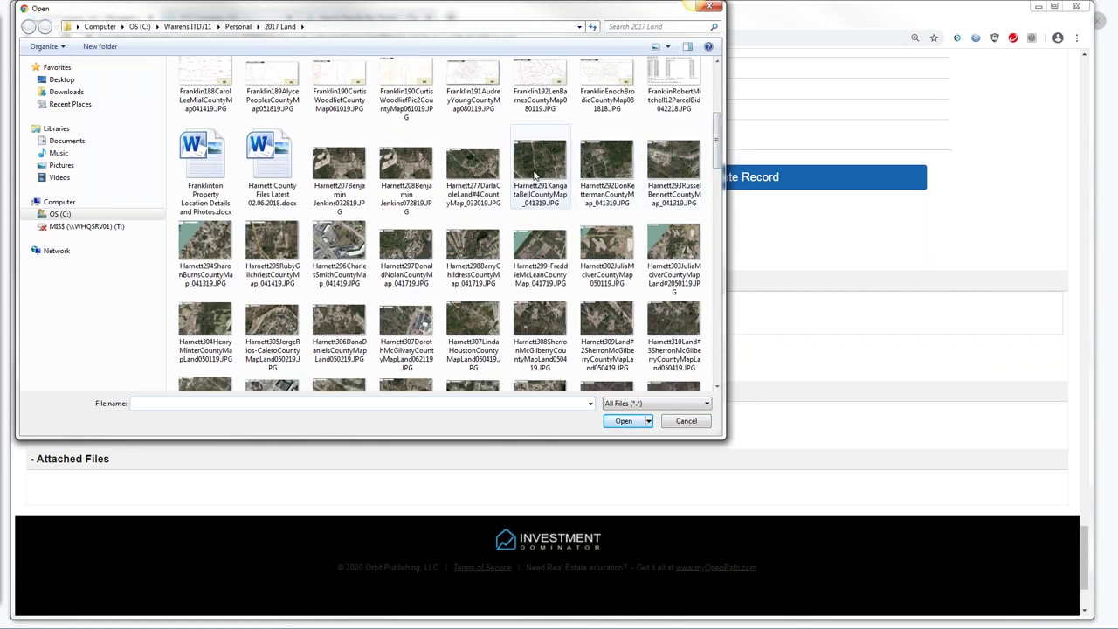
double_click(540, 262)
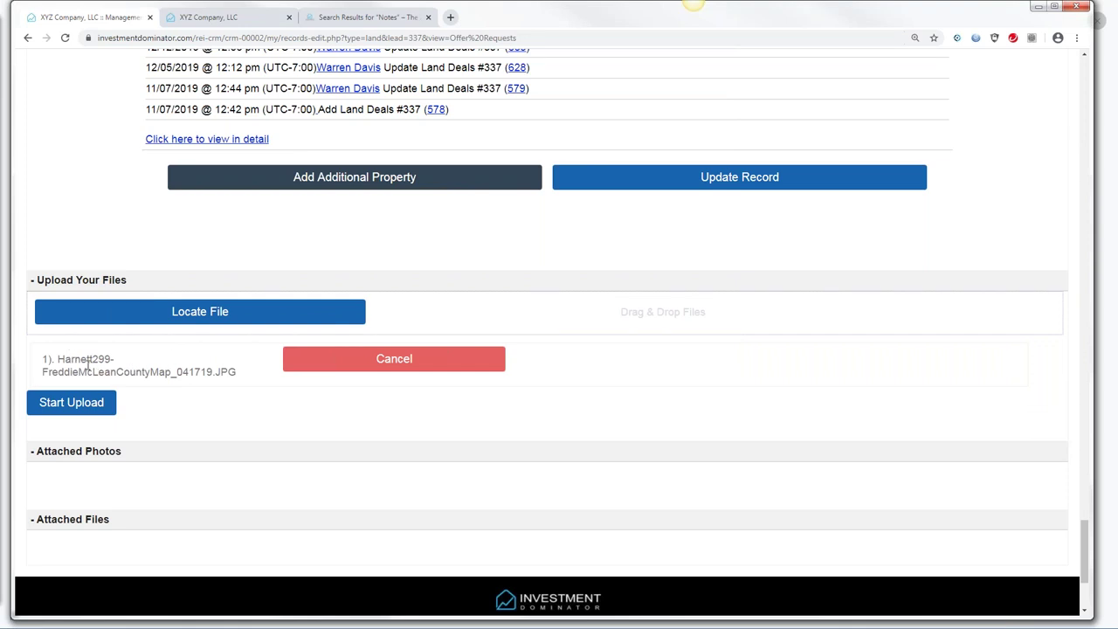
left_click(73, 404)
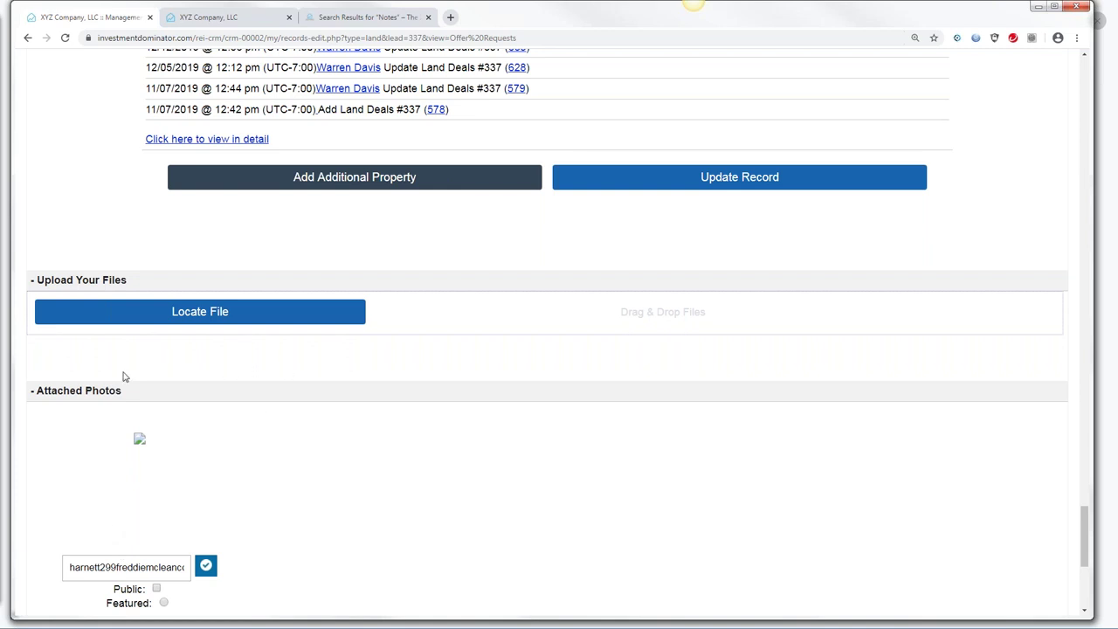
- Update property record 337, check the uploaded map under Attached Photos, and update the record again
left_click(712, 177)
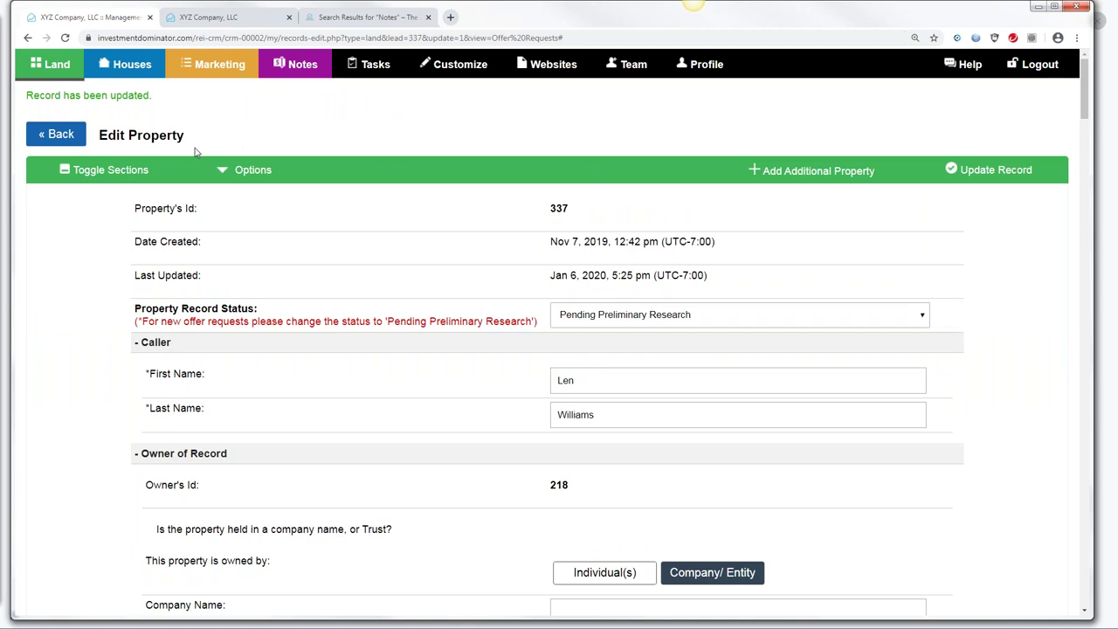
left_click_drag(28, 97, 145, 107)
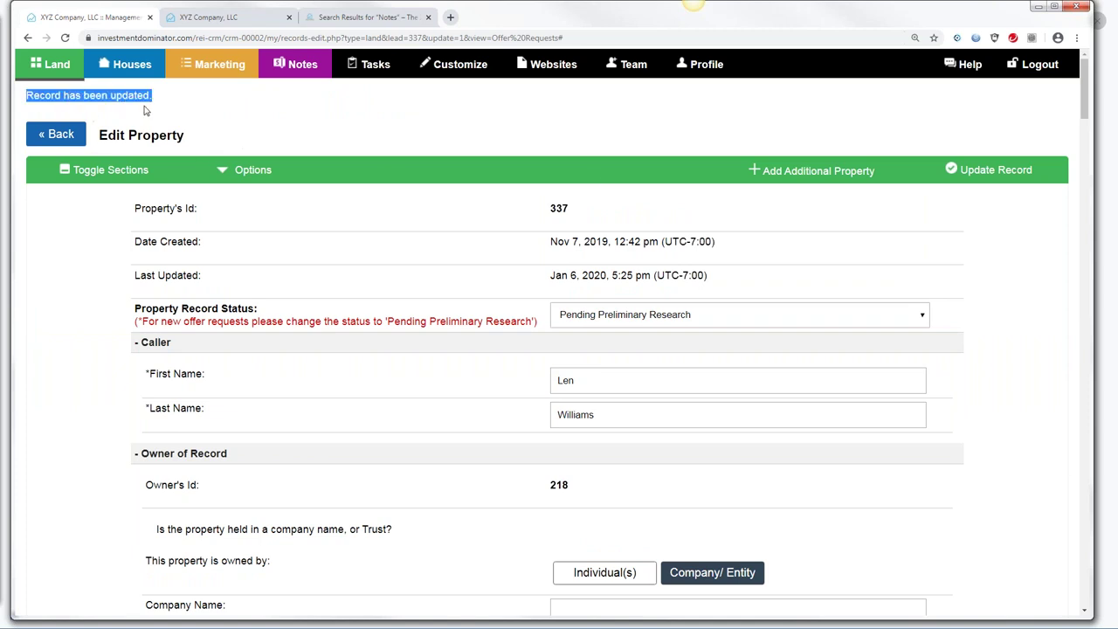
left_click_drag(1083, 106, 1117, 559)
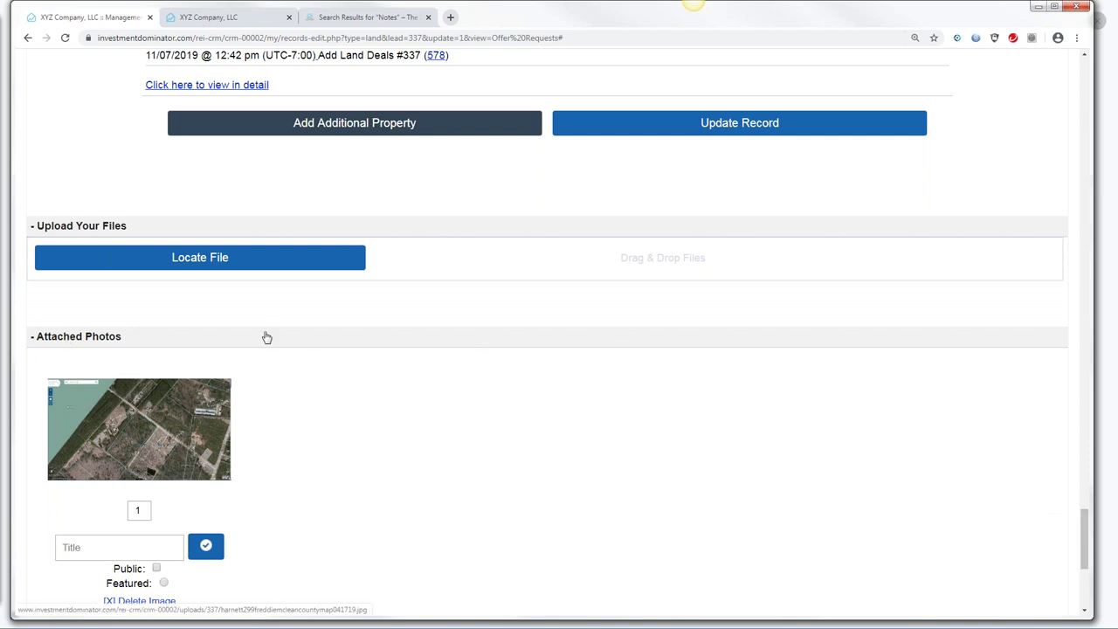
left_click(714, 124)
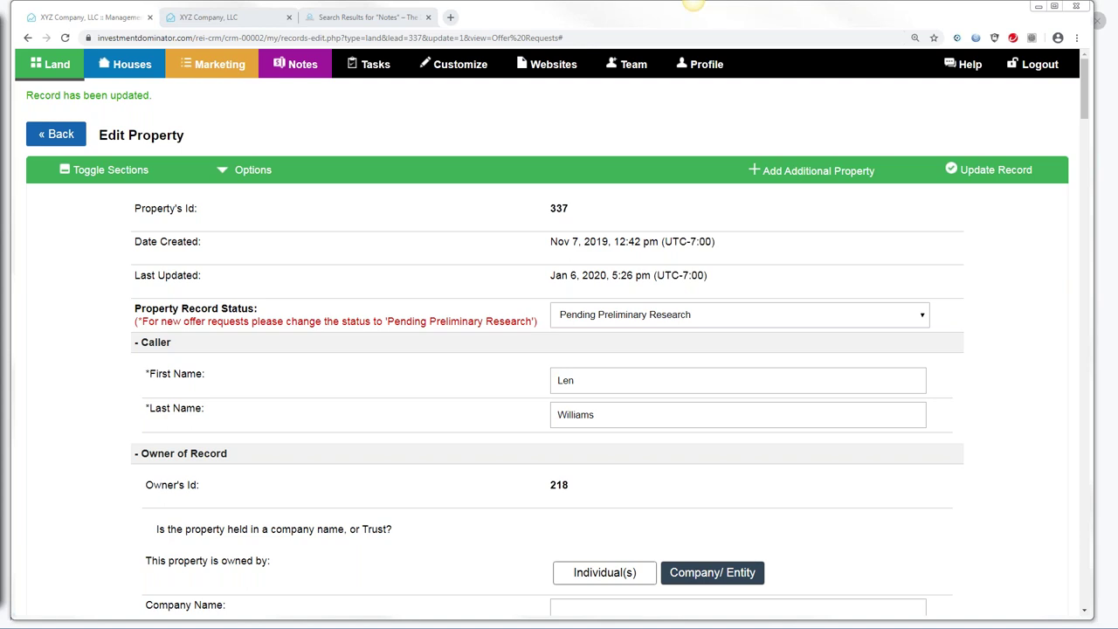
- Open the Support Center and search the user guide for "Import"
left_click(967, 65)
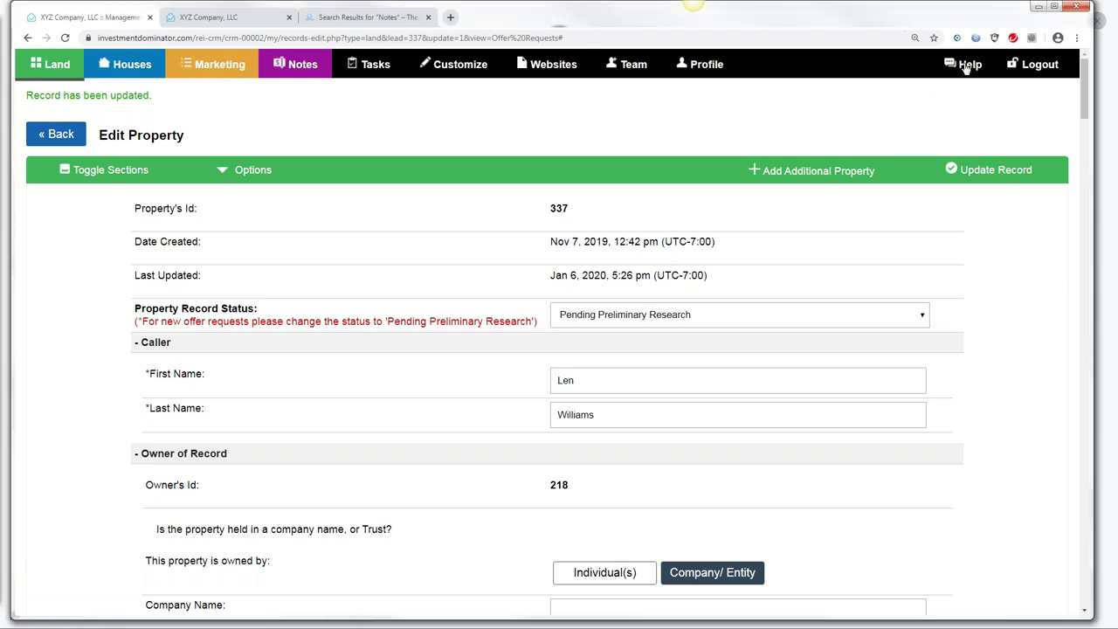
left_click(175, 410)
left_click(157, 520)
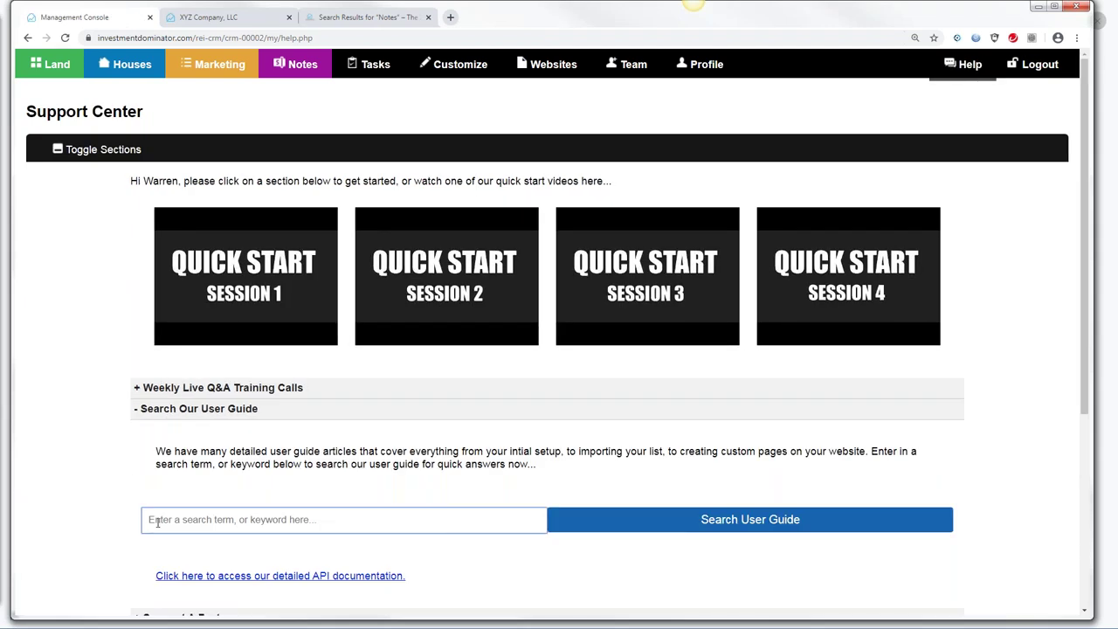
type("Import")
key("BackSpace")
key("BackSpace")
key("BackSpace")
type("ort")
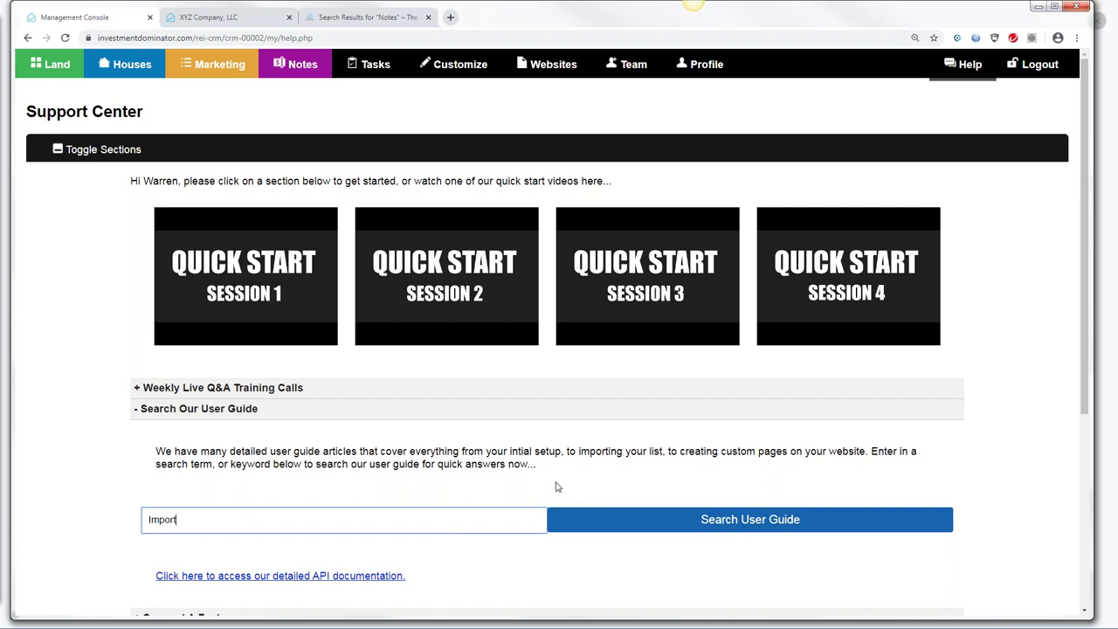
left_click(708, 525)
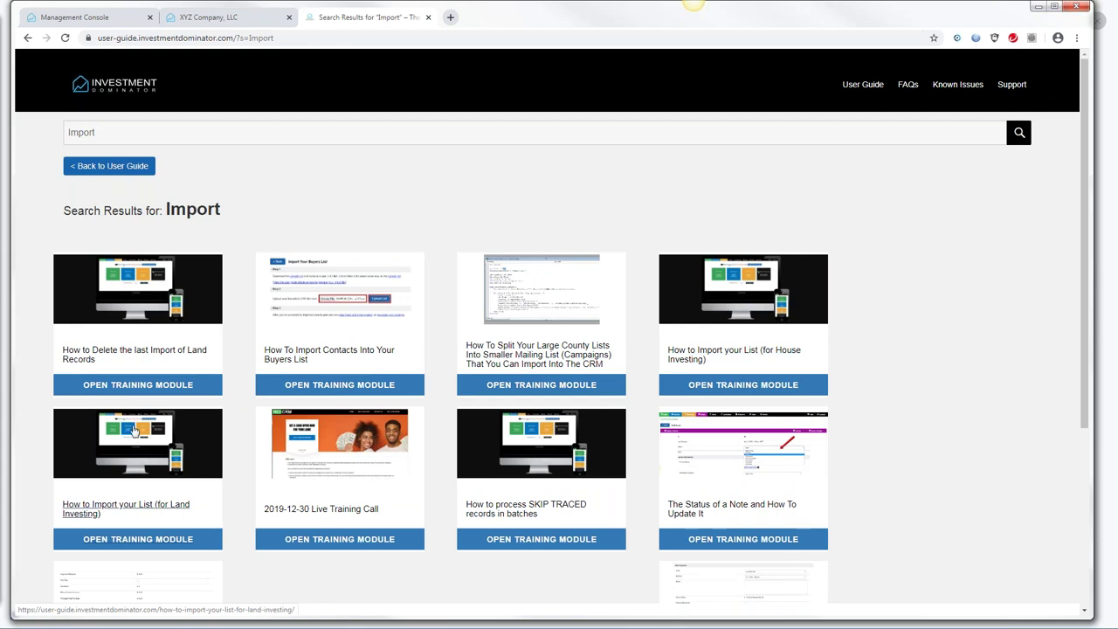
- Open the "How to Import your List (for Land Investing)" article and examine its Owner's First Name and Owner's Last Name field rows
left_click(112, 510)
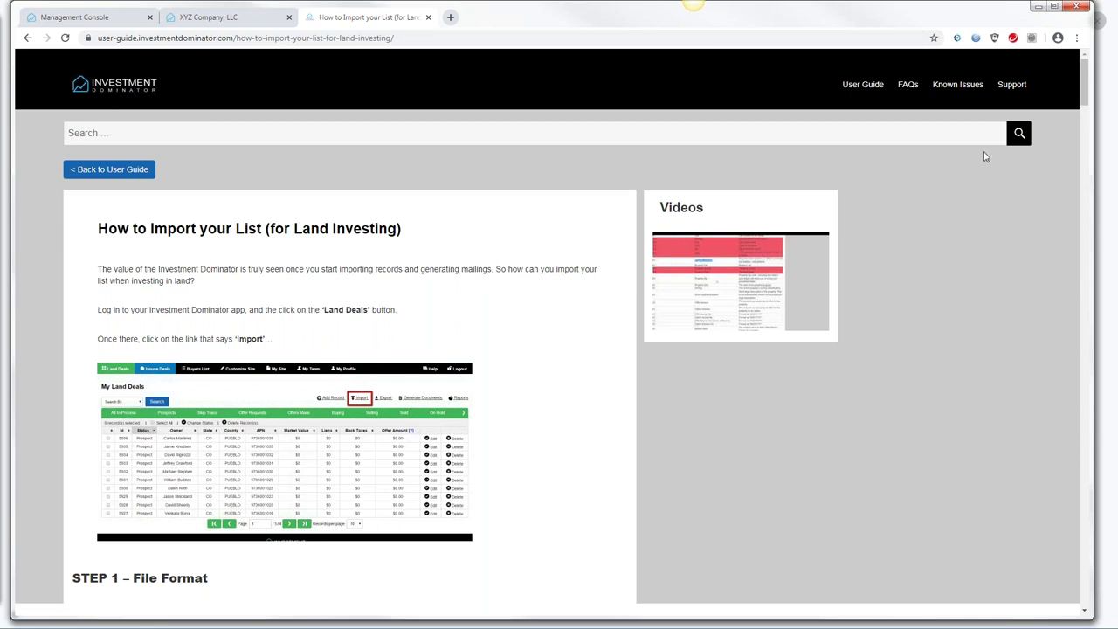
left_click_drag(1090, 90, 1109, 172)
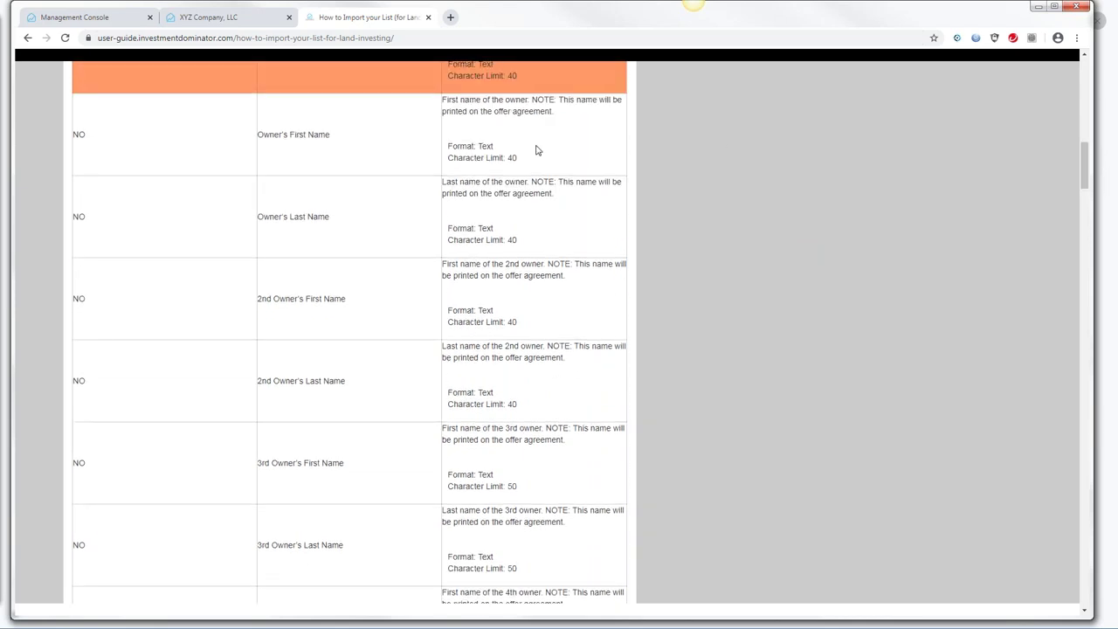
left_click_drag(258, 134, 332, 137)
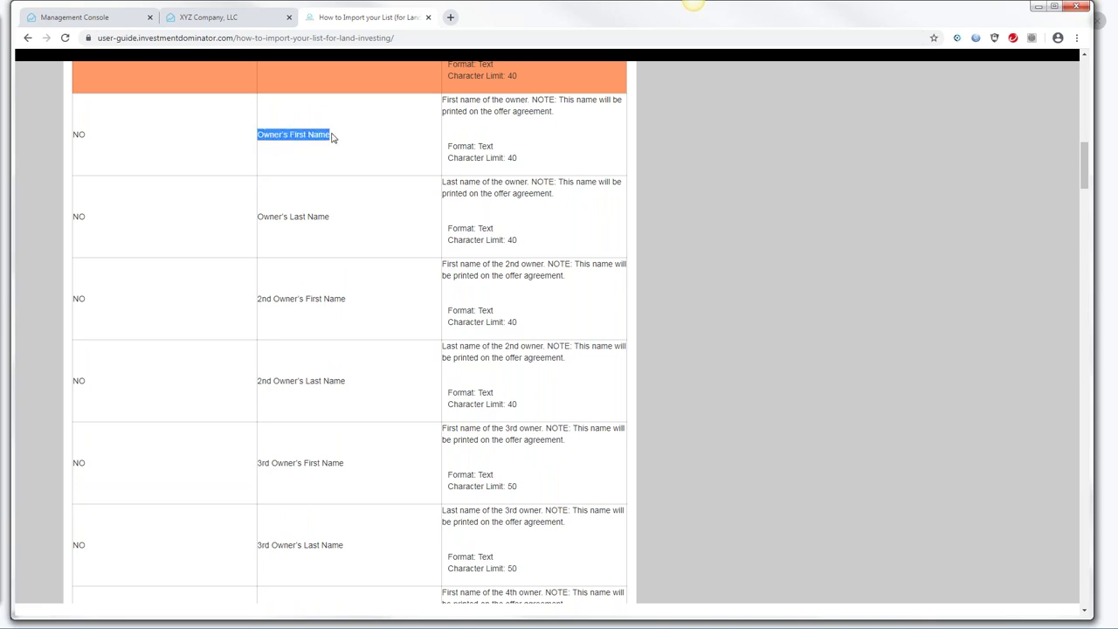
left_click_drag(258, 217, 350, 220)
left_click(275, 216)
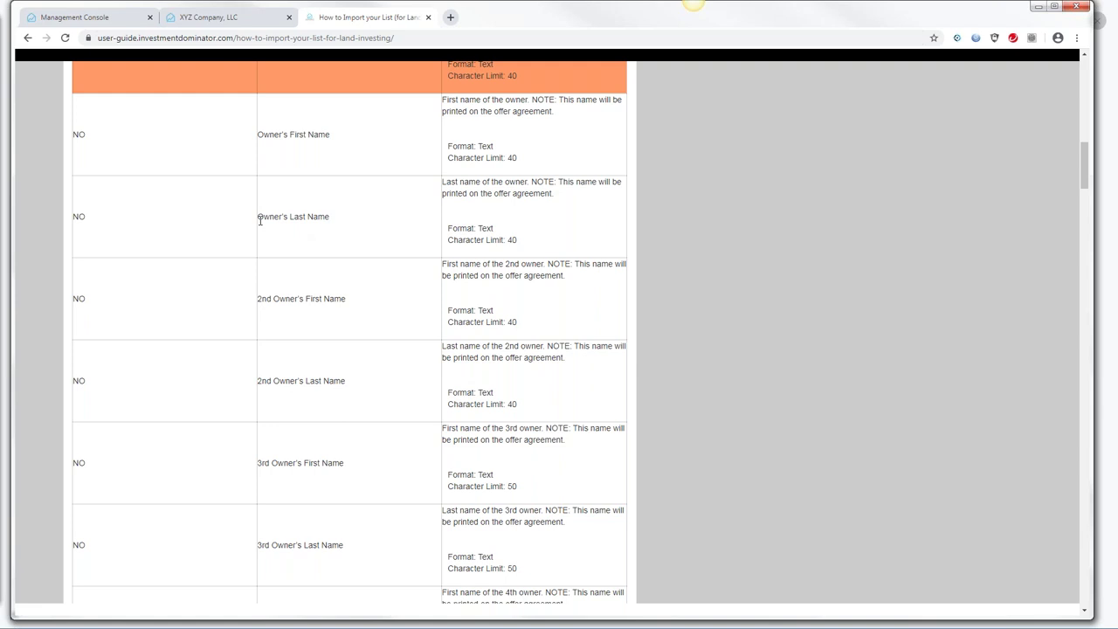
left_click_drag(260, 218, 336, 221)
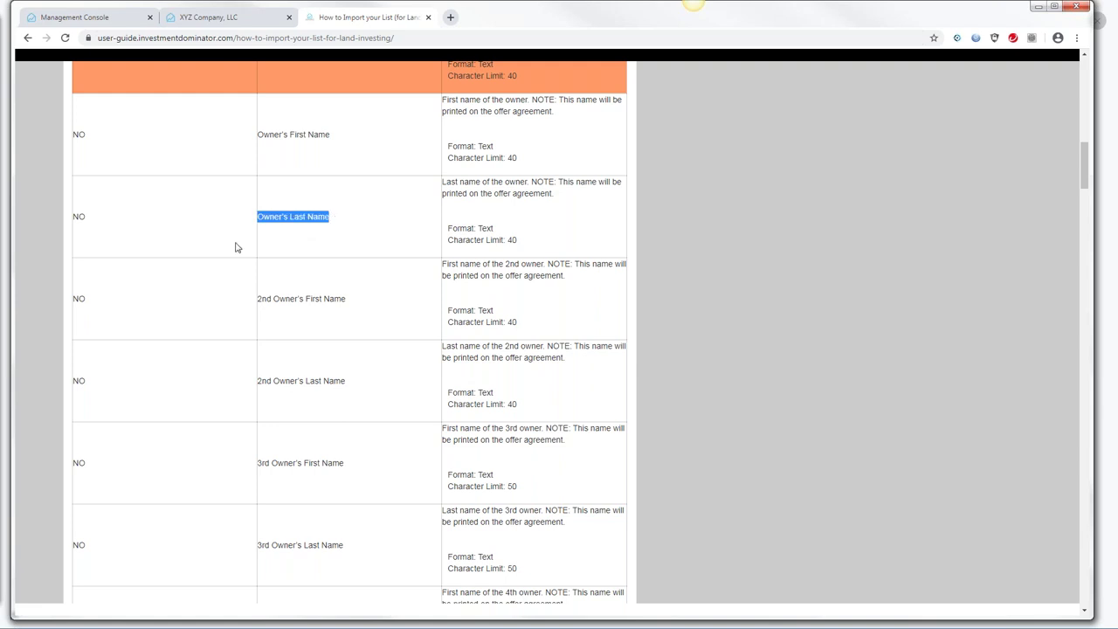
- Switch to the Arizona land records CSV in Excel, insert a blank column S before Tags, and widen it
key("alt+Tab")
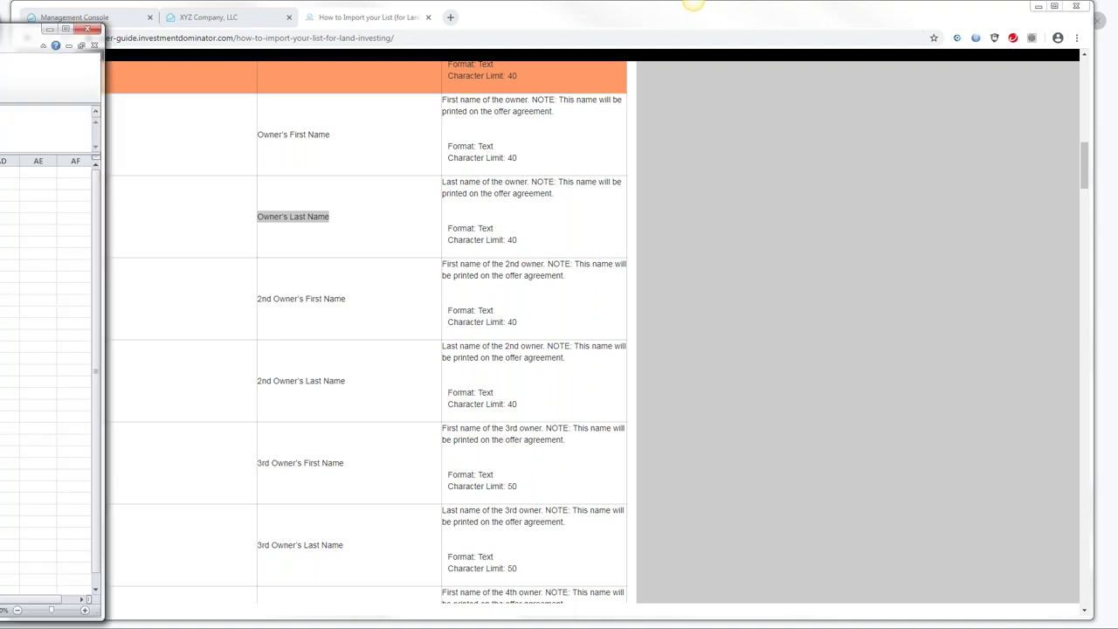
left_click_drag(0, 29, 880, 27)
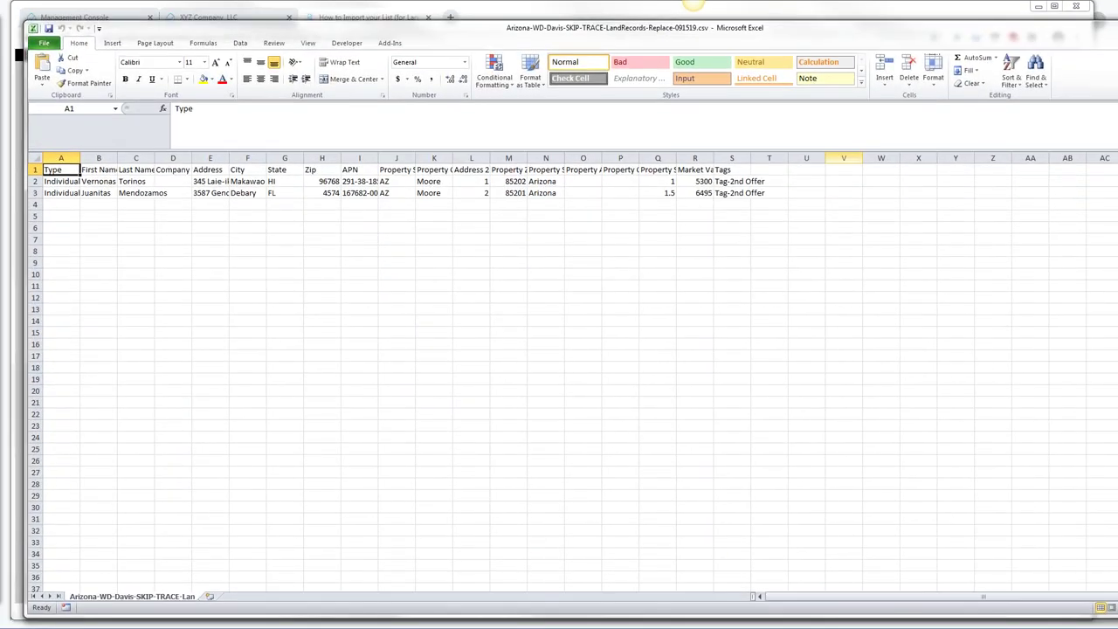
left_click(730, 158)
right_click(730, 158)
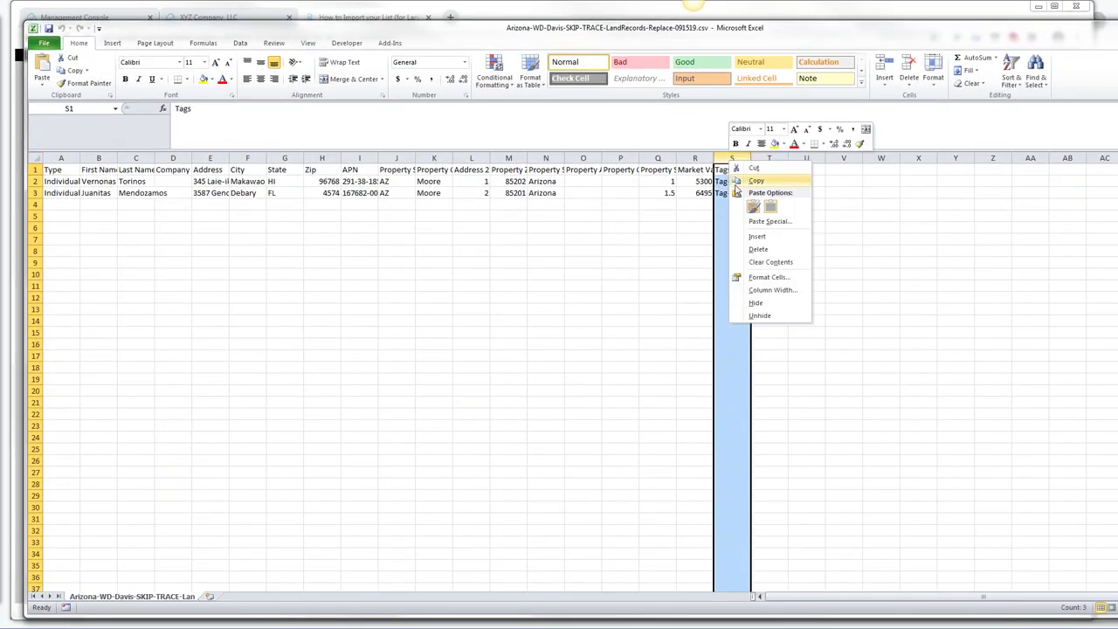
left_click(757, 237)
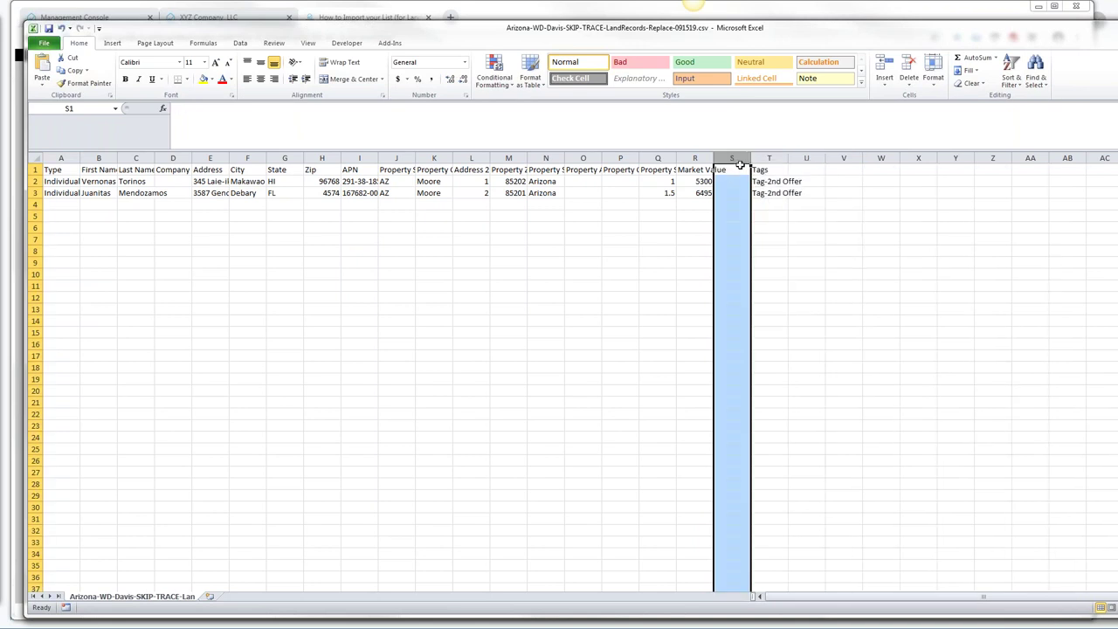
left_click_drag(714, 158, 852, 157)
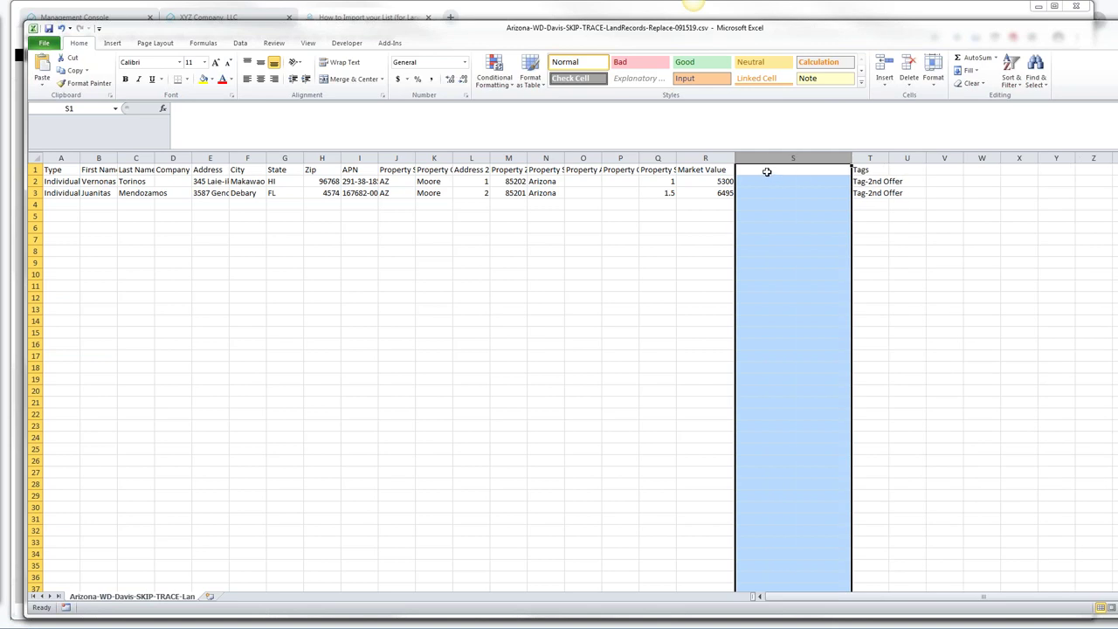
left_click(766, 169)
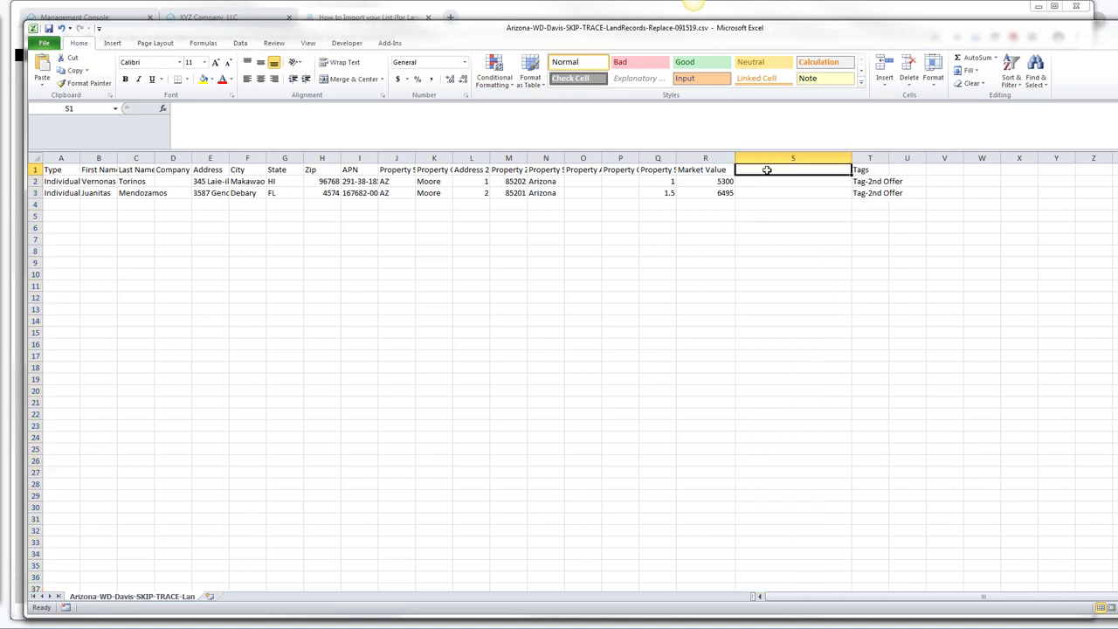
key("ctrl+v")
key("ctrl+z")
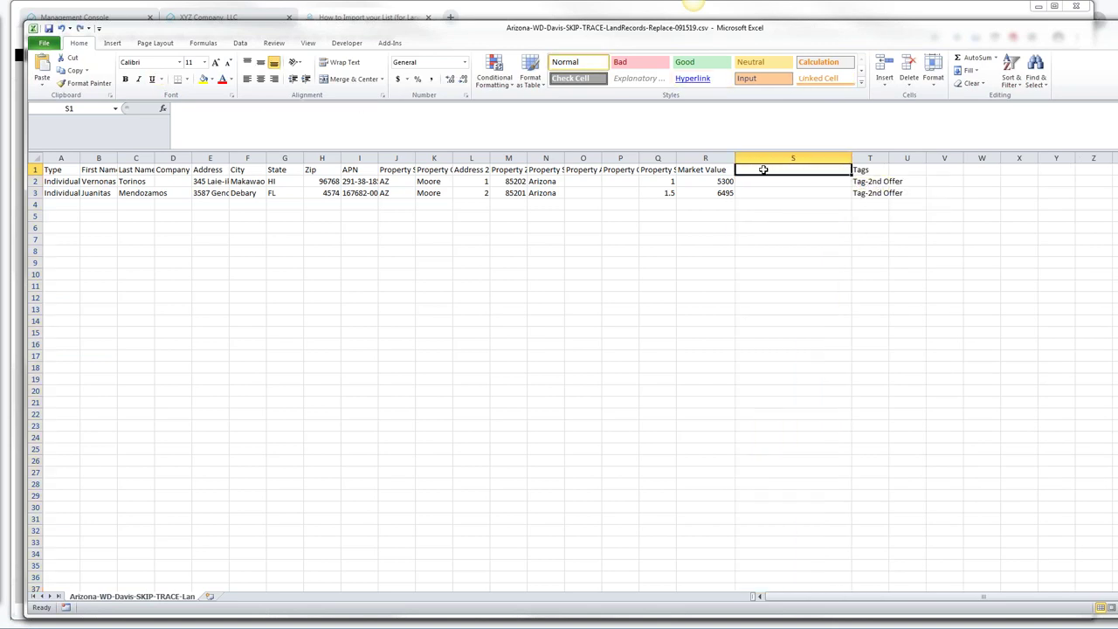
- Copy the "Owner's Last Name" field name from the import article in the browser and paste it into cell S1 in Excel
left_click(367, 18)
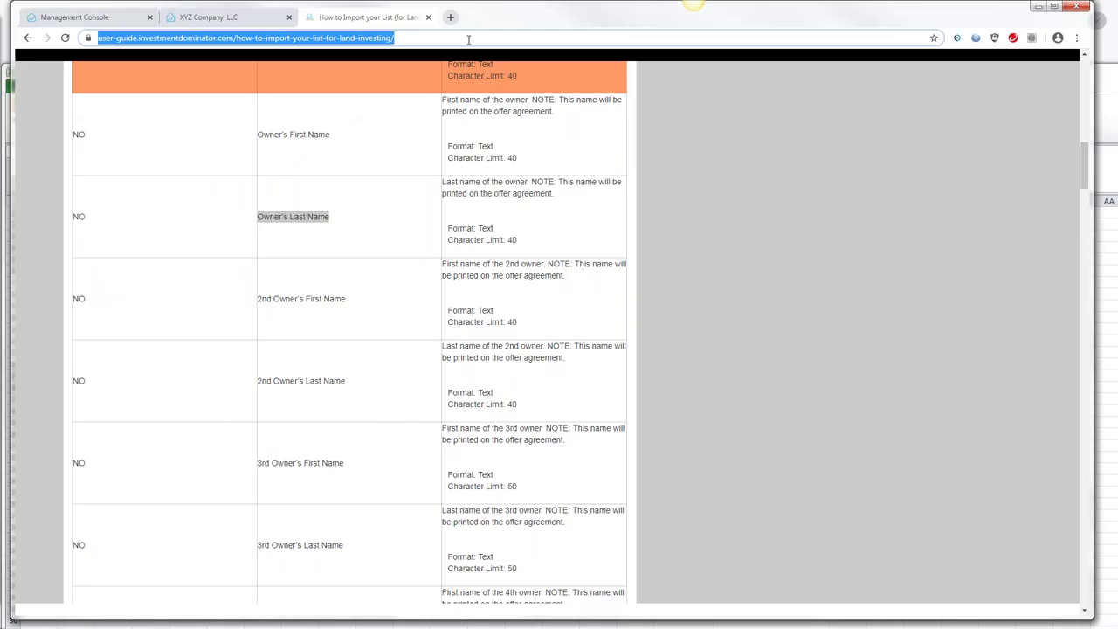
left_click(308, 226)
left_click_drag(331, 216, 258, 219)
key("ctrl+c")
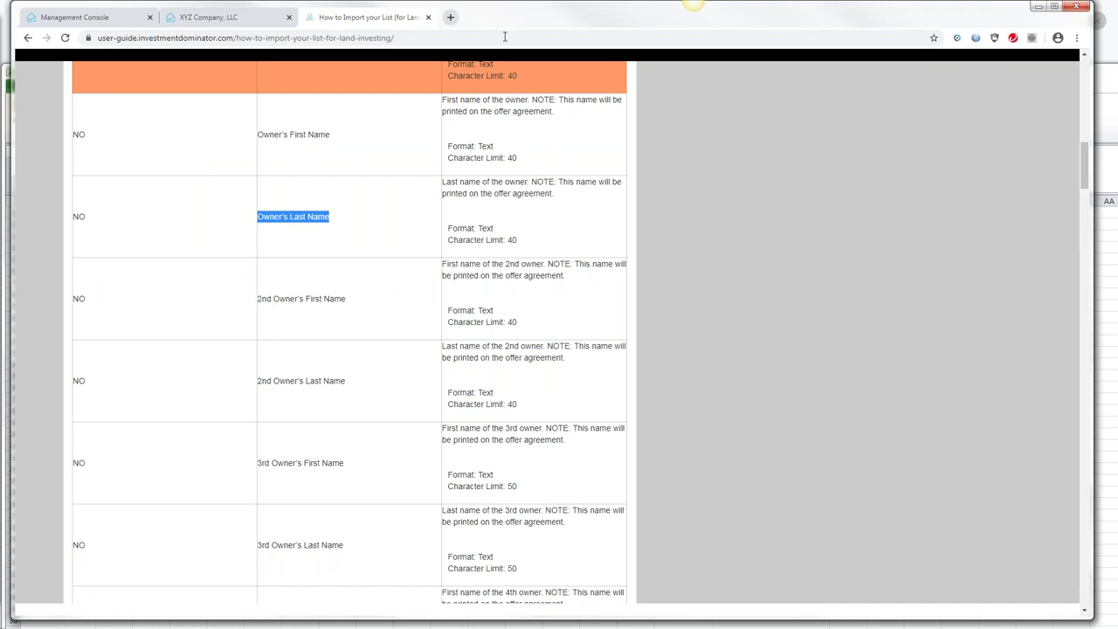
left_click(1113, 183)
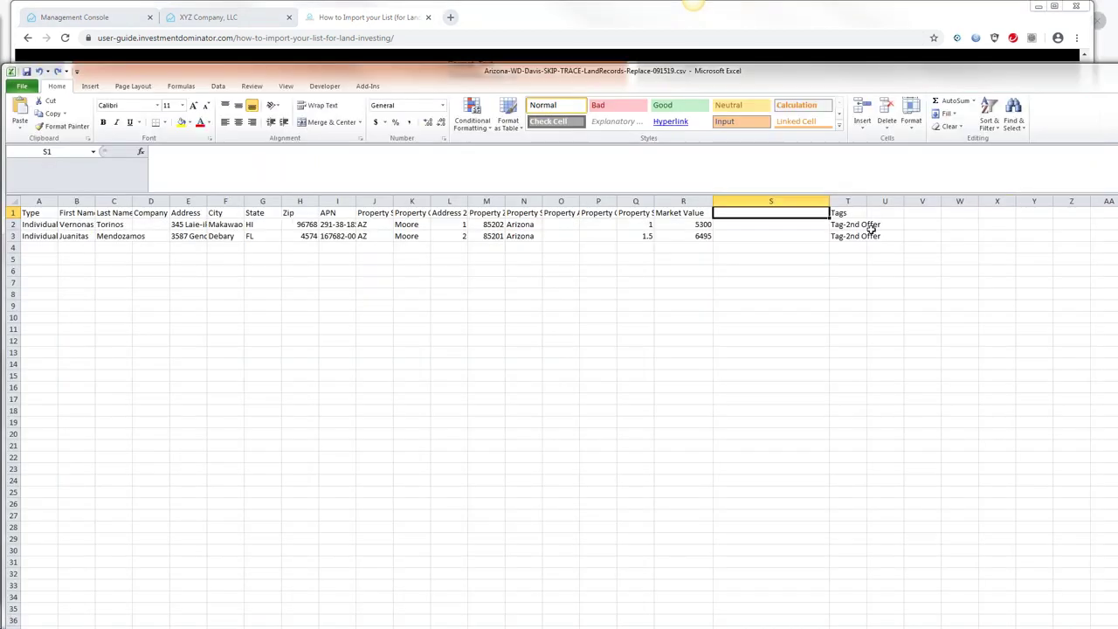
right_click(731, 215)
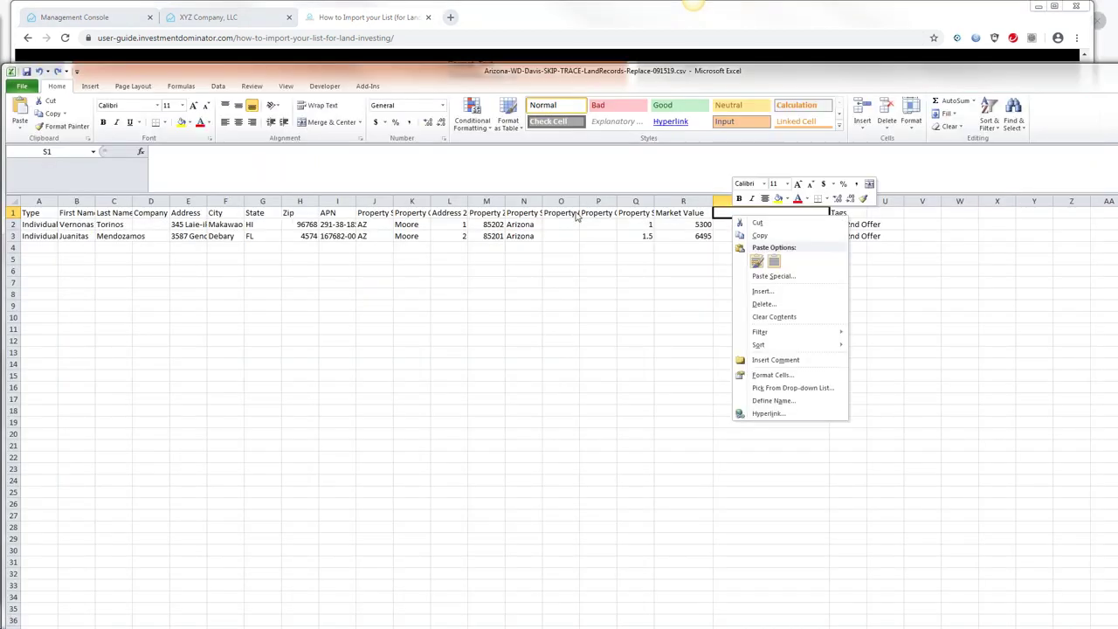
left_click(188, 156)
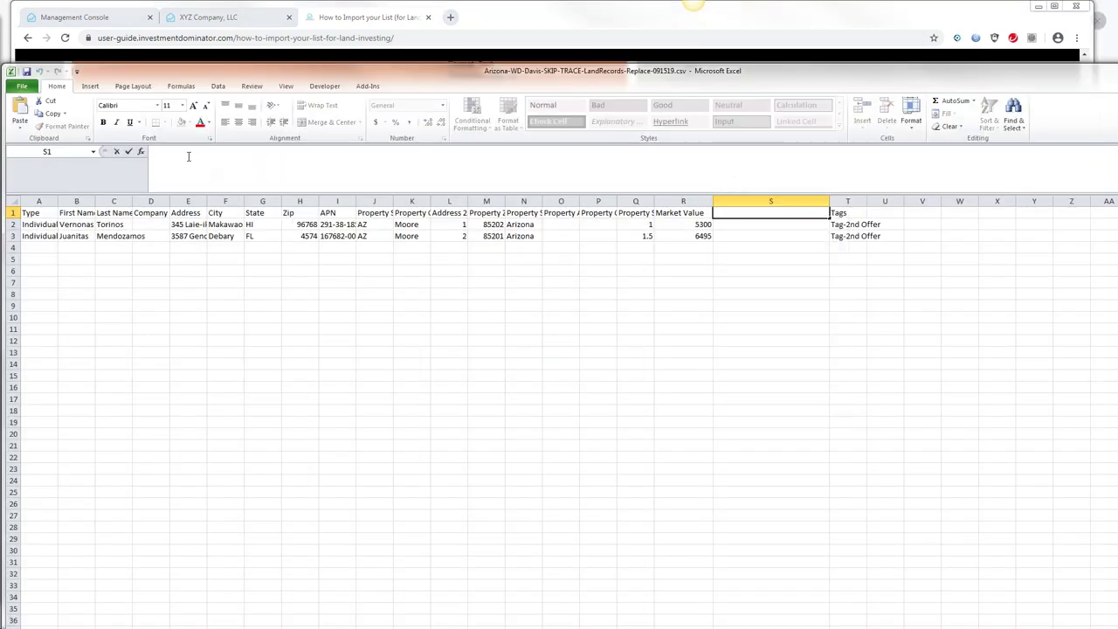
key("ctrl+v")
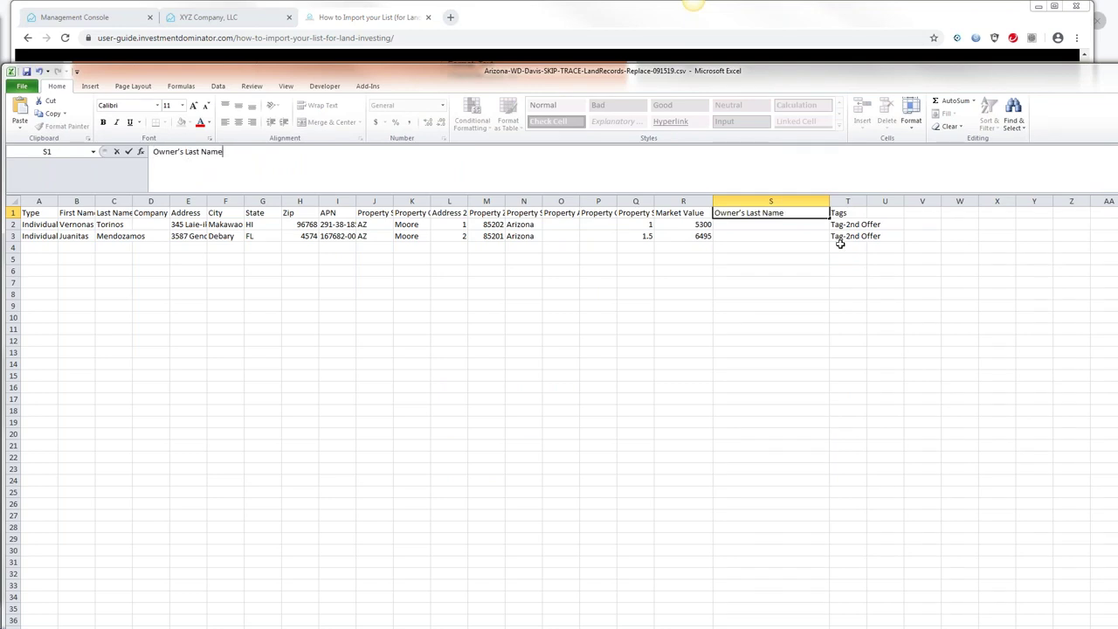
- Commit the new header and widen the Tags column to fit its entries
left_click(890, 202)
left_click_drag(868, 203, 883, 203)
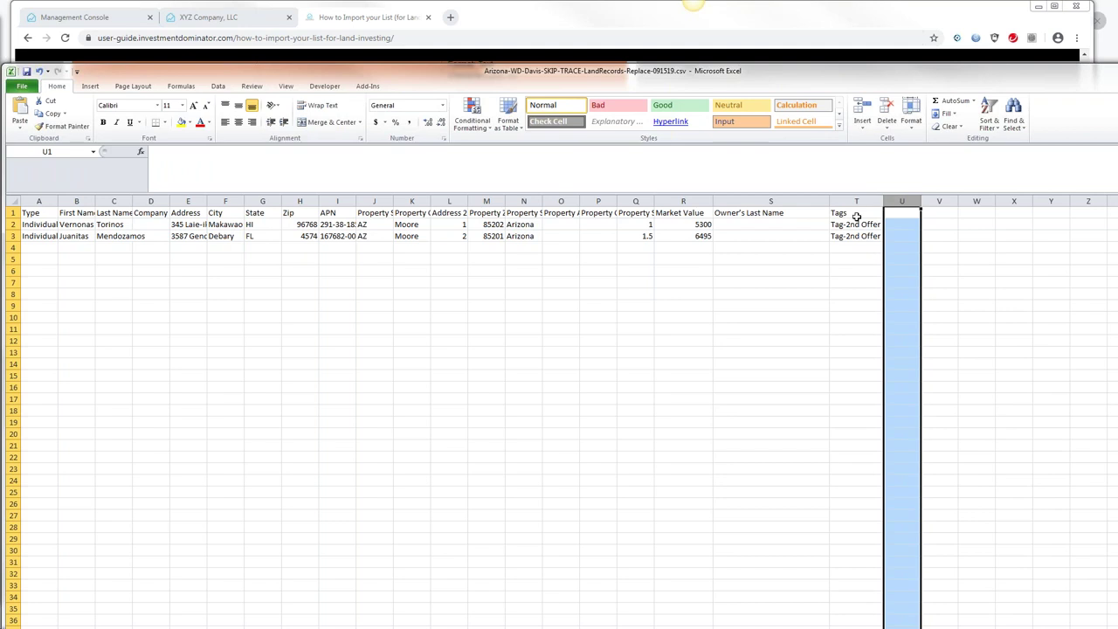
left_click(738, 212)
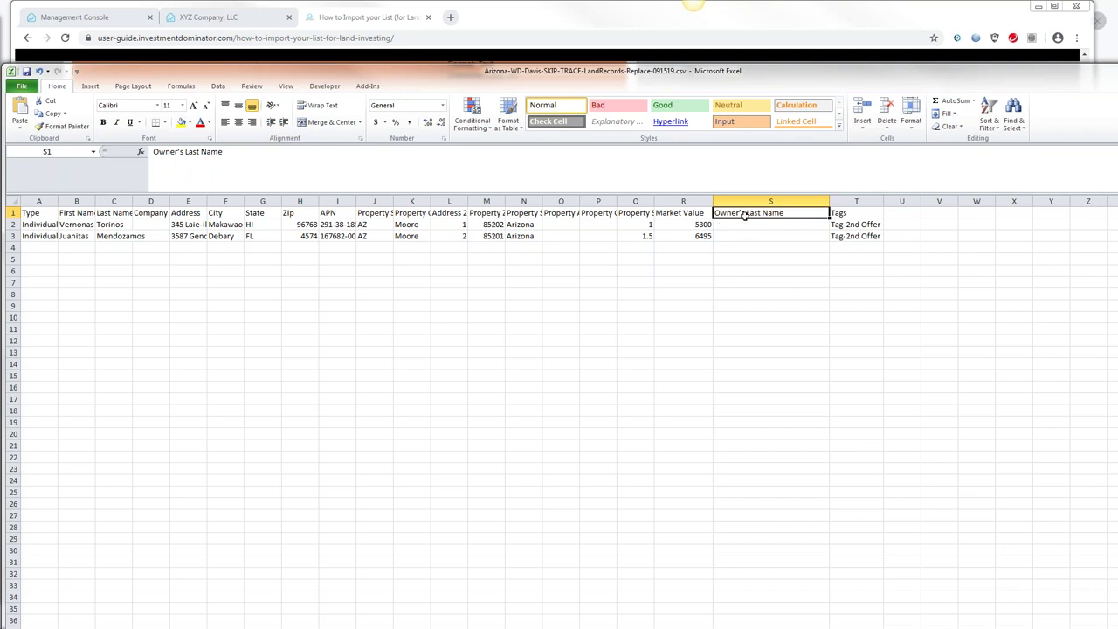
- Return to the import article in the browser and examine the 2nd Owner's First Name and 2nd Owner's Last Name rows
left_click(647, 56)
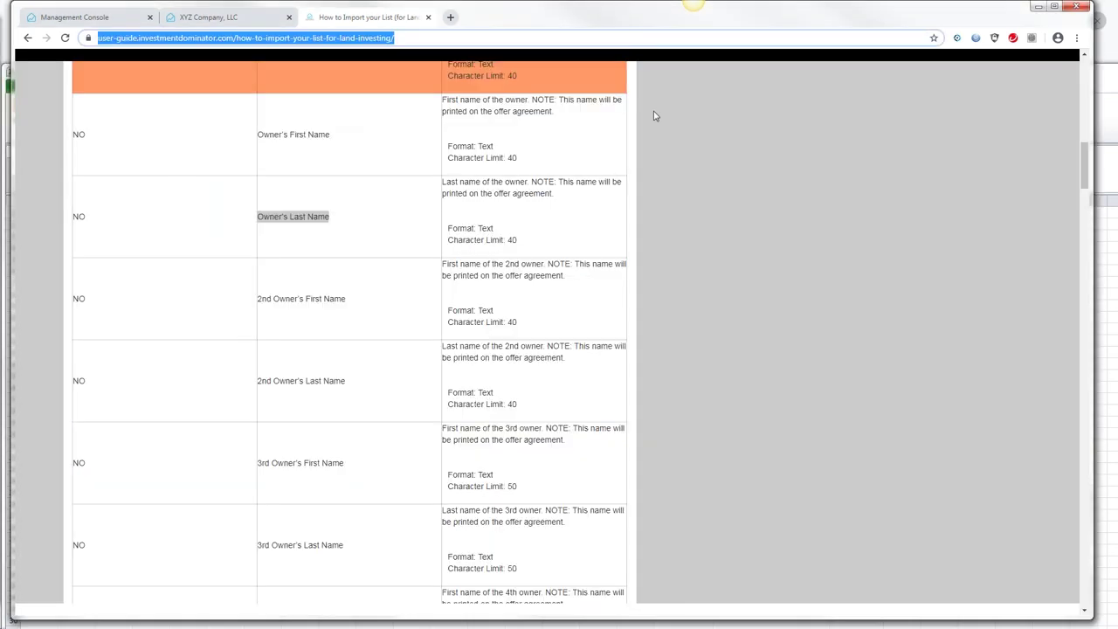
left_click_drag(257, 302, 355, 307)
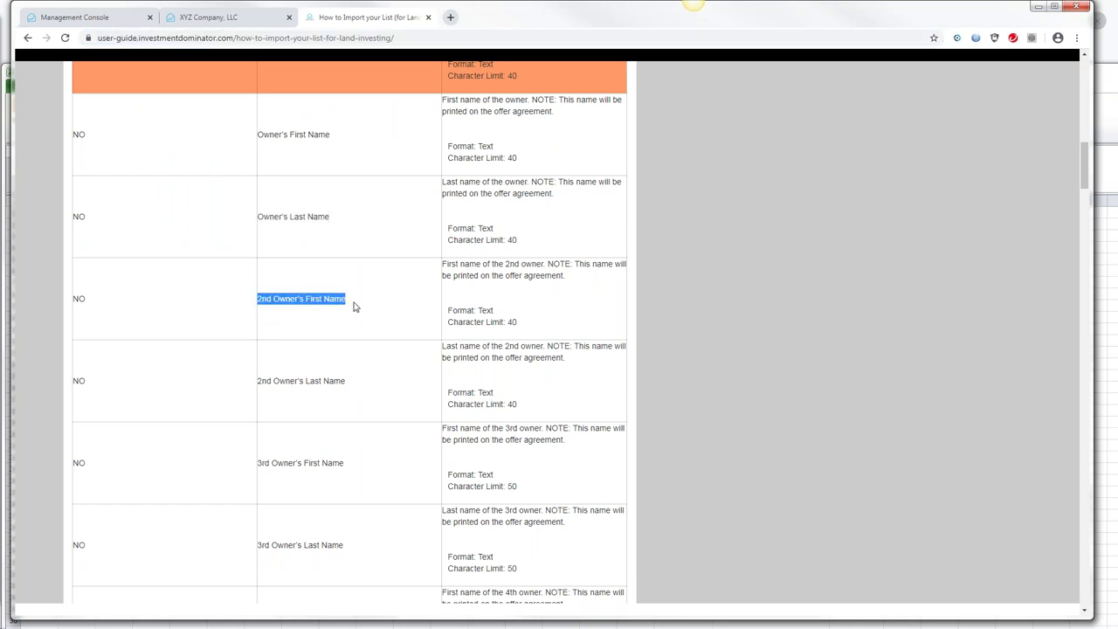
left_click_drag(256, 381, 358, 398)
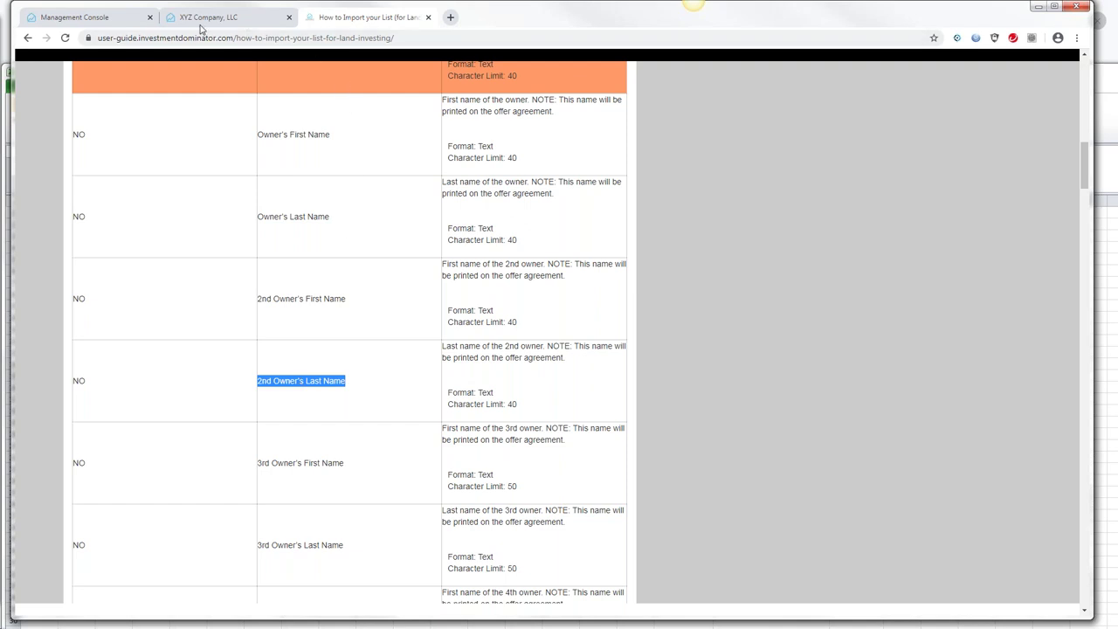
- Switch to Excel and replace the apostrophe in the S1 header "Owner's Last Name" with a newly entered one
left_click(1113, 165)
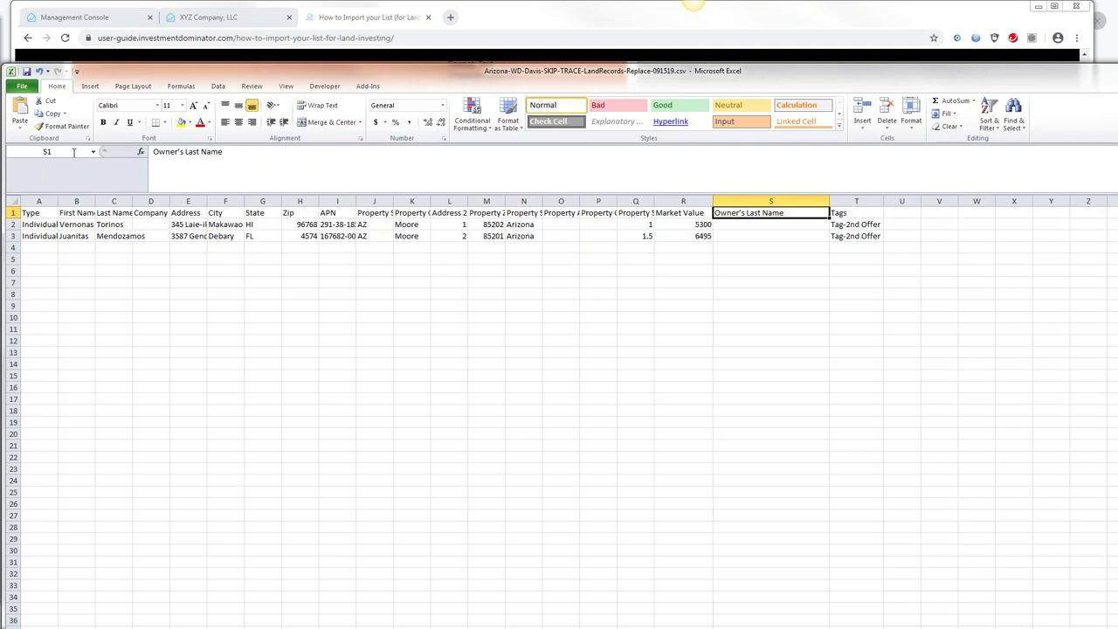
left_click(184, 152)
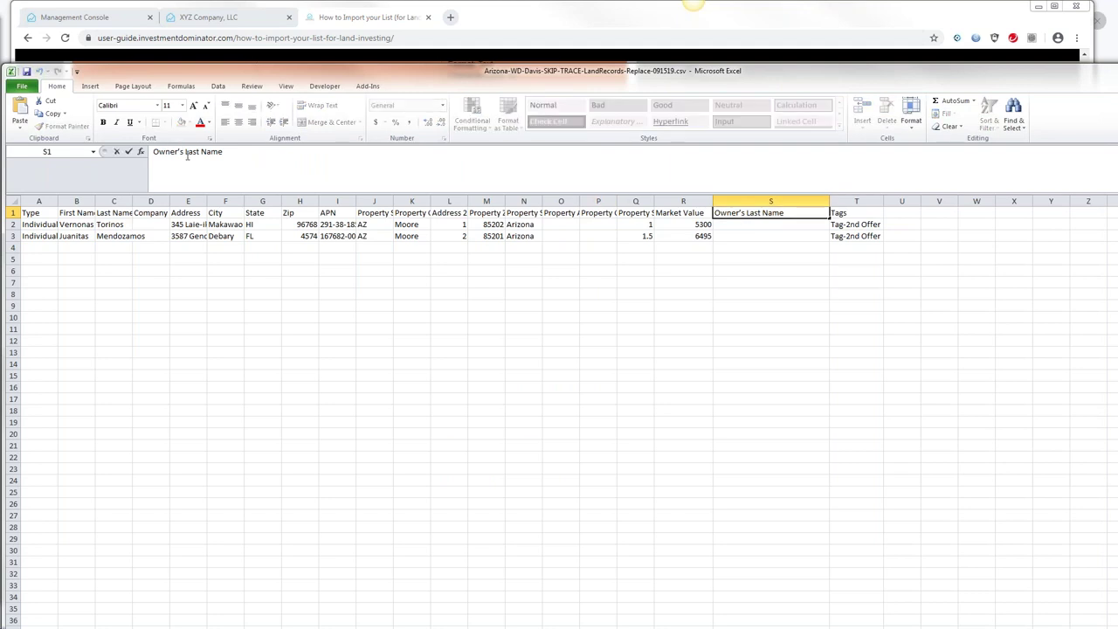
key("BackSpace")
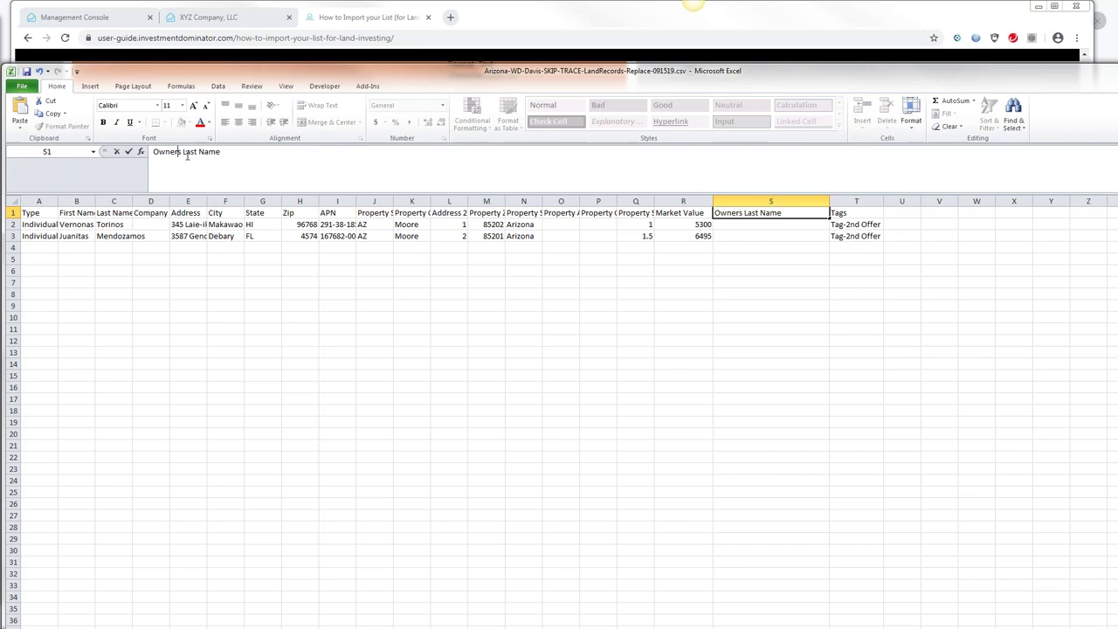
type("'")
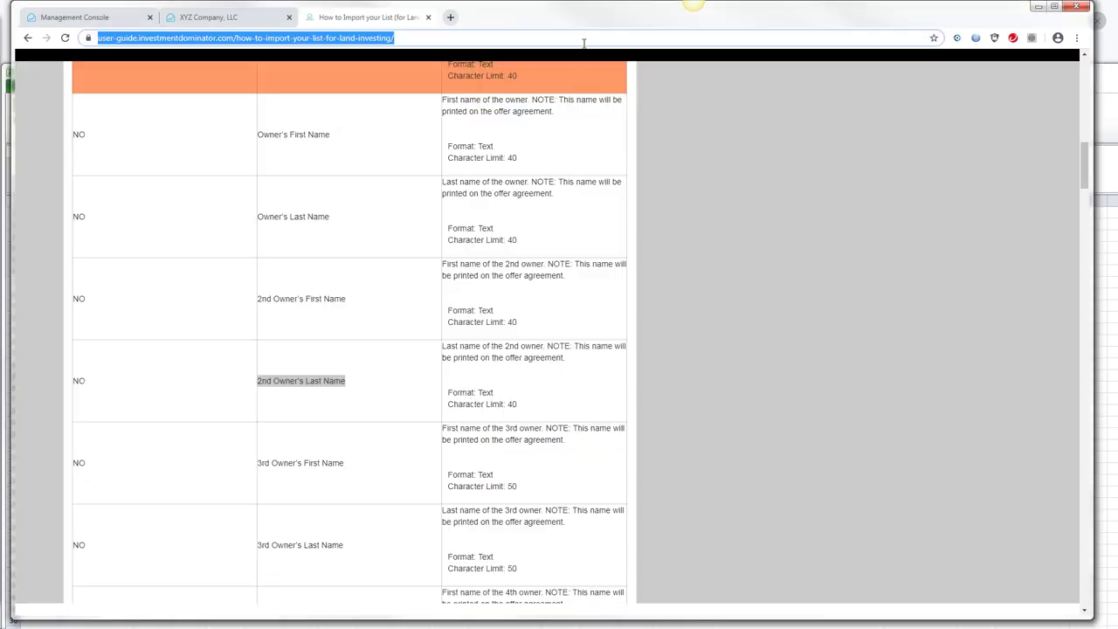
- Switch back to the import article in the browser and review the owner name rows below the required name fields
left_click(583, 39)
mouse_move(1087, 181)
left_mouse_down()
mouse_move(1089, 153)
mouse_move(1090, 166)
left_mouse_up()
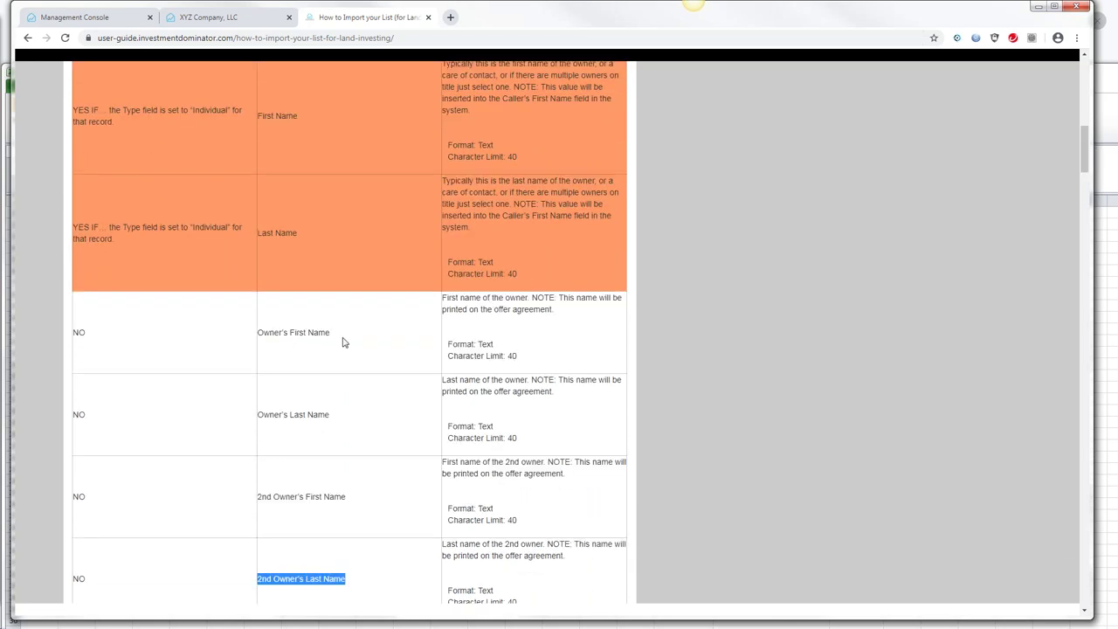
left_click_drag(338, 335, 259, 345)
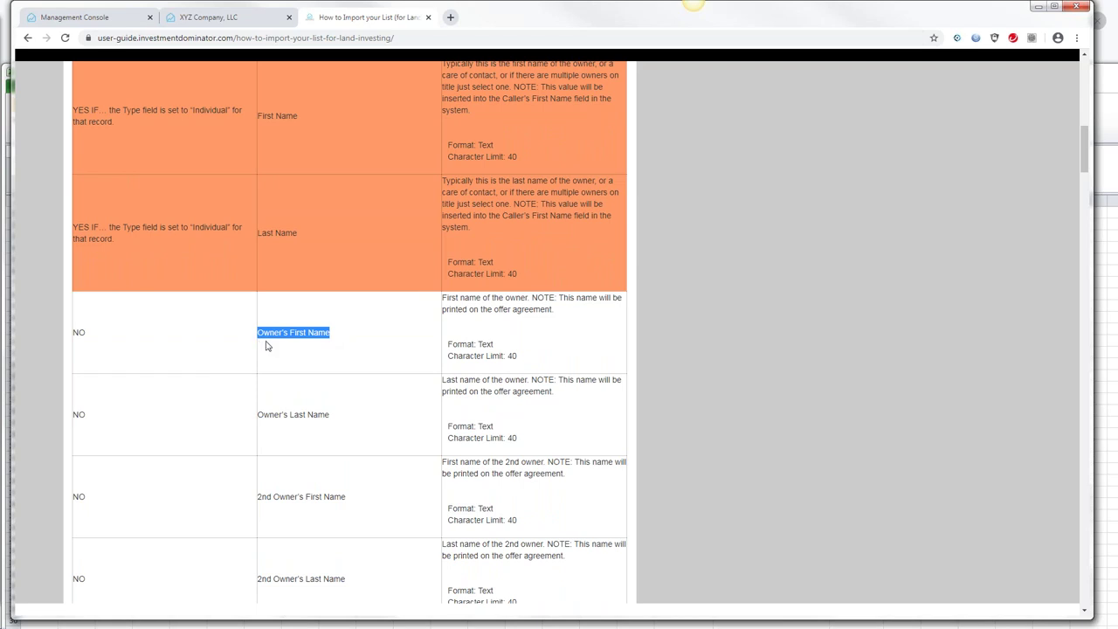
left_click_drag(332, 419, 260, 416)
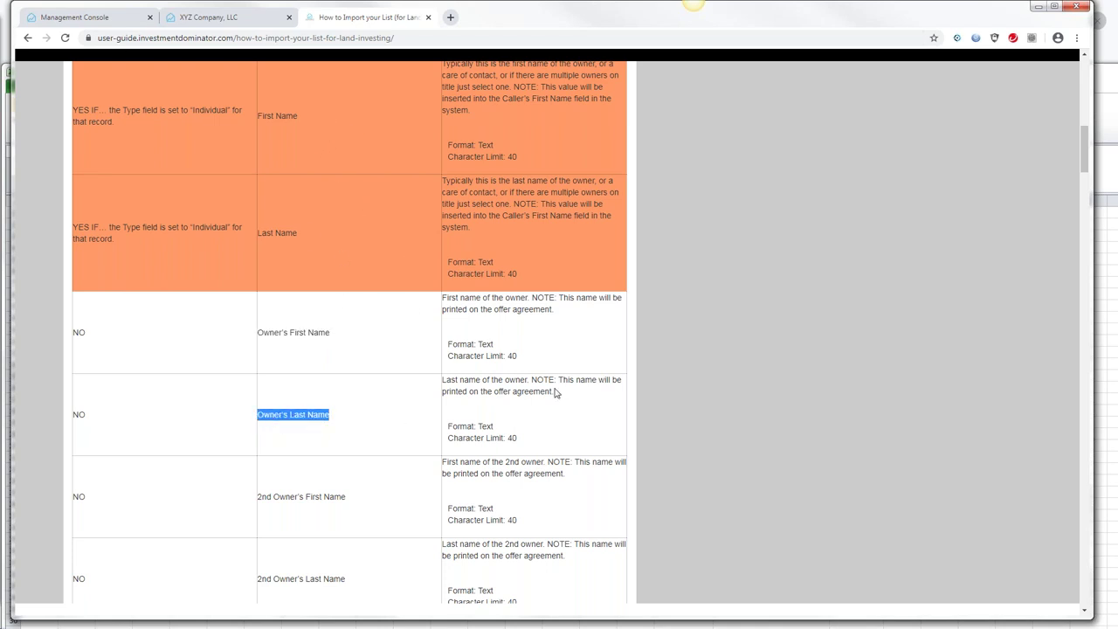
scroll(344, 350, "down", 2)
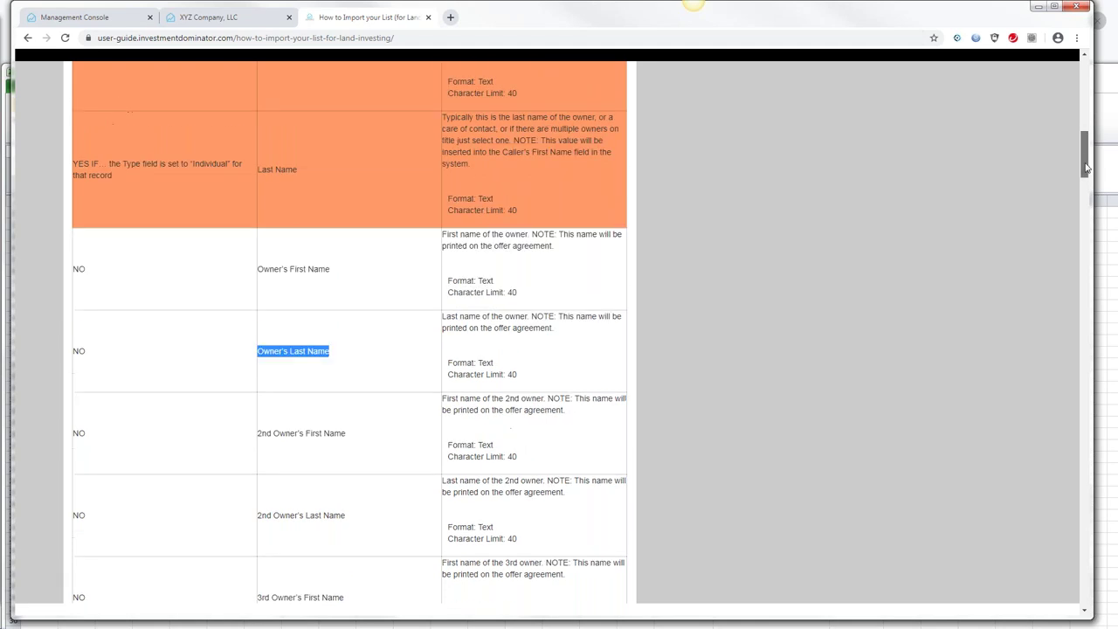
- Compare the 2nd Owner's First Name entry in the import article with the S1 header in Excel, and review the further owner name rows
left_click_drag(350, 330, 259, 340)
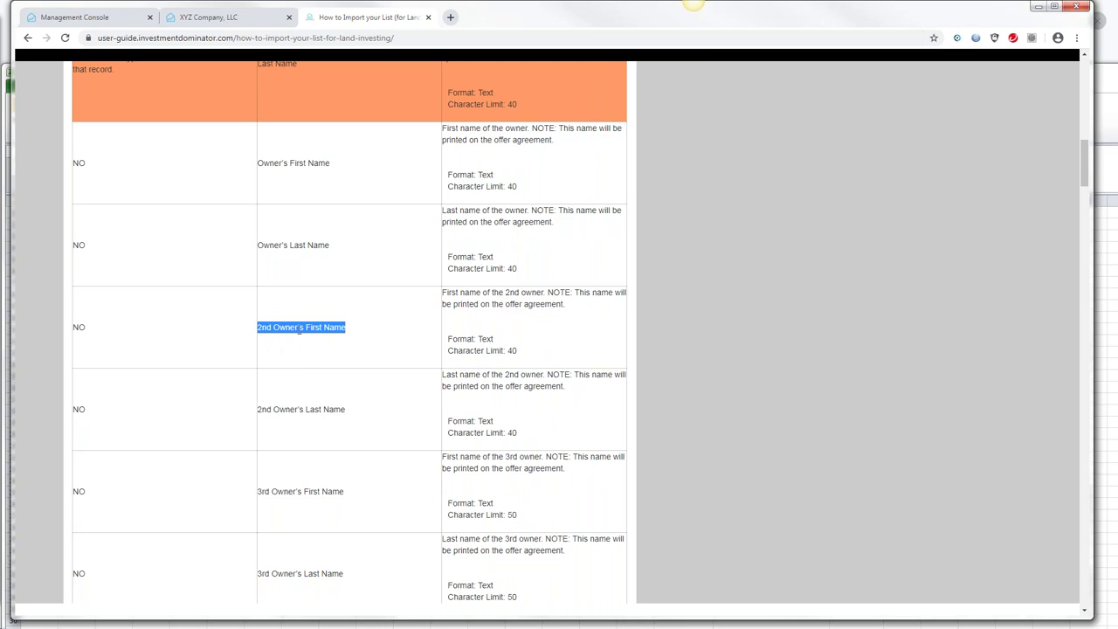
left_click(1104, 173)
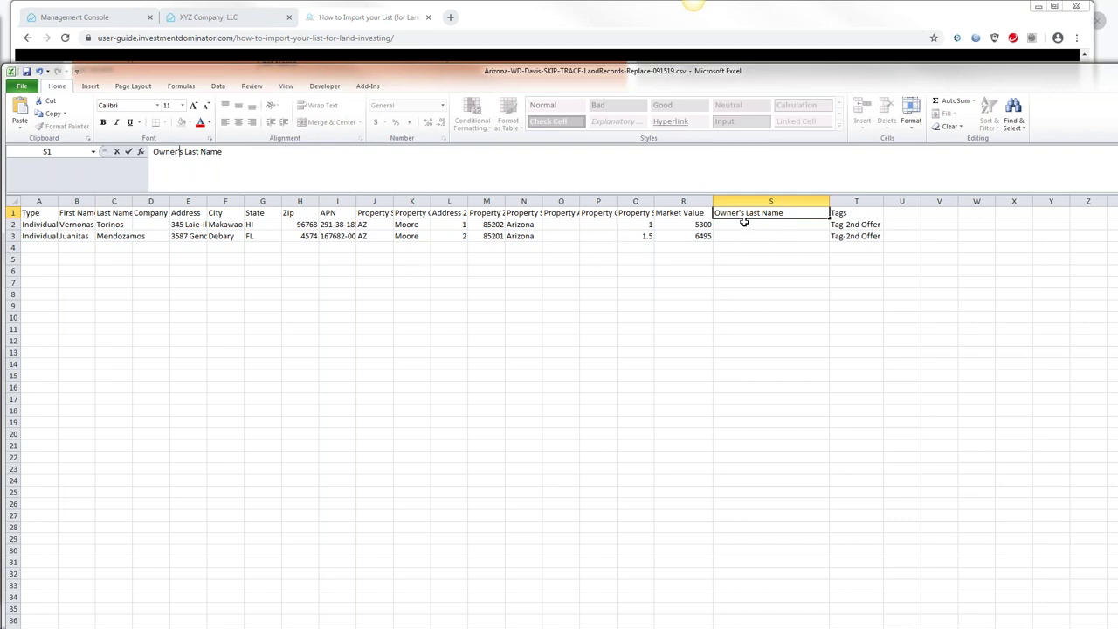
left_click_drag(744, 213, 715, 213)
left_click(180, 151)
left_click(523, 49)
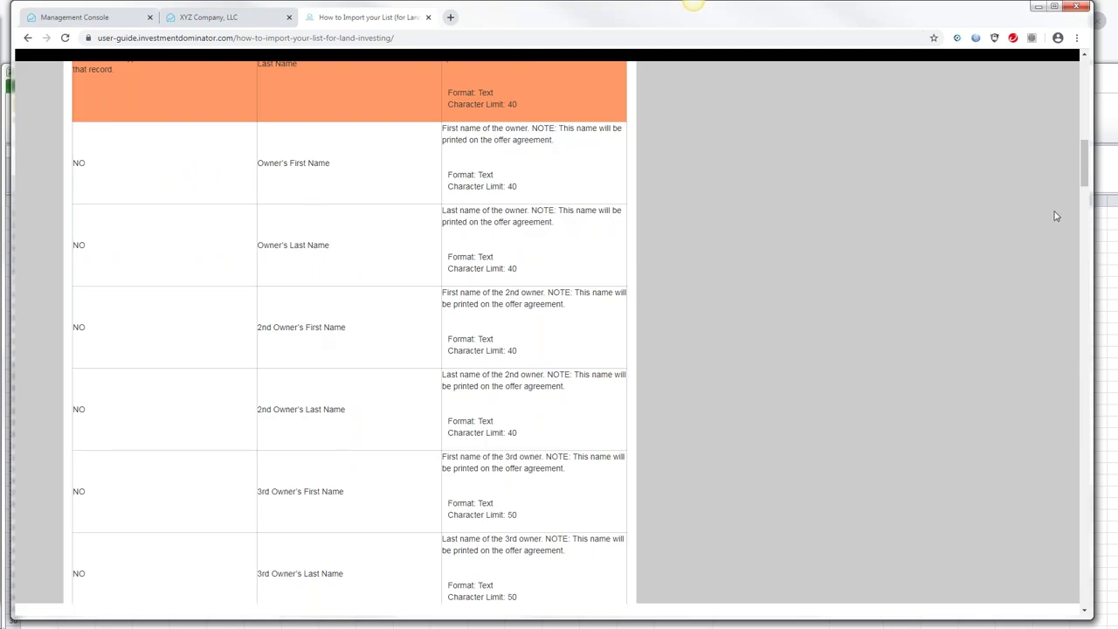
left_click_drag(1086, 175, 1086, 216)
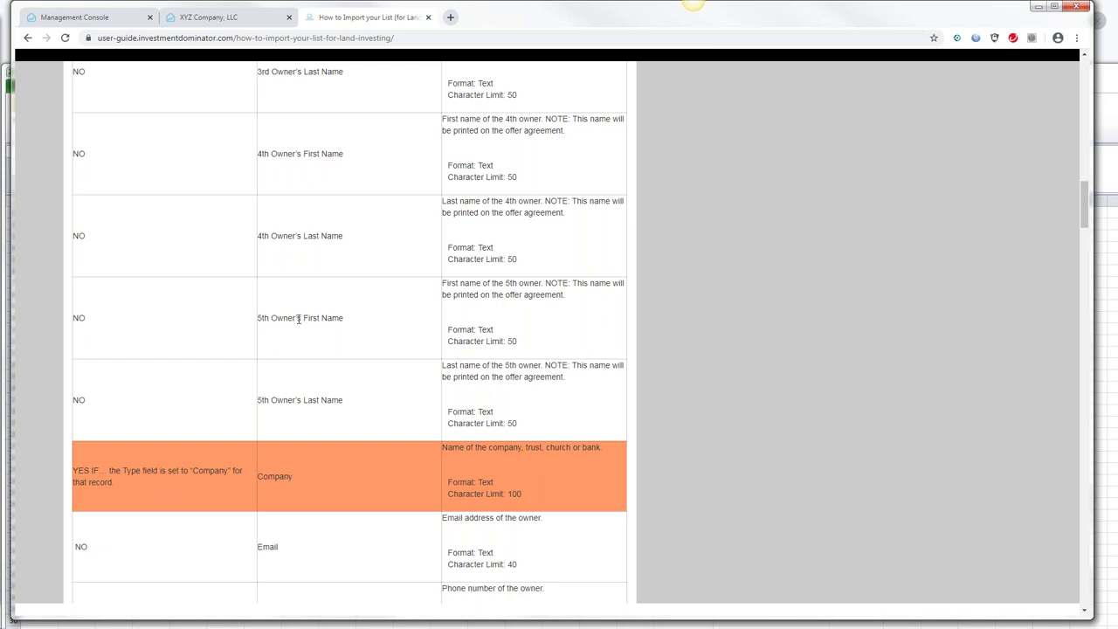
- Switch to Excel, delete the apostrophe in the S1 header "Owner's Last Name" and enter it again
left_click(1107, 284)
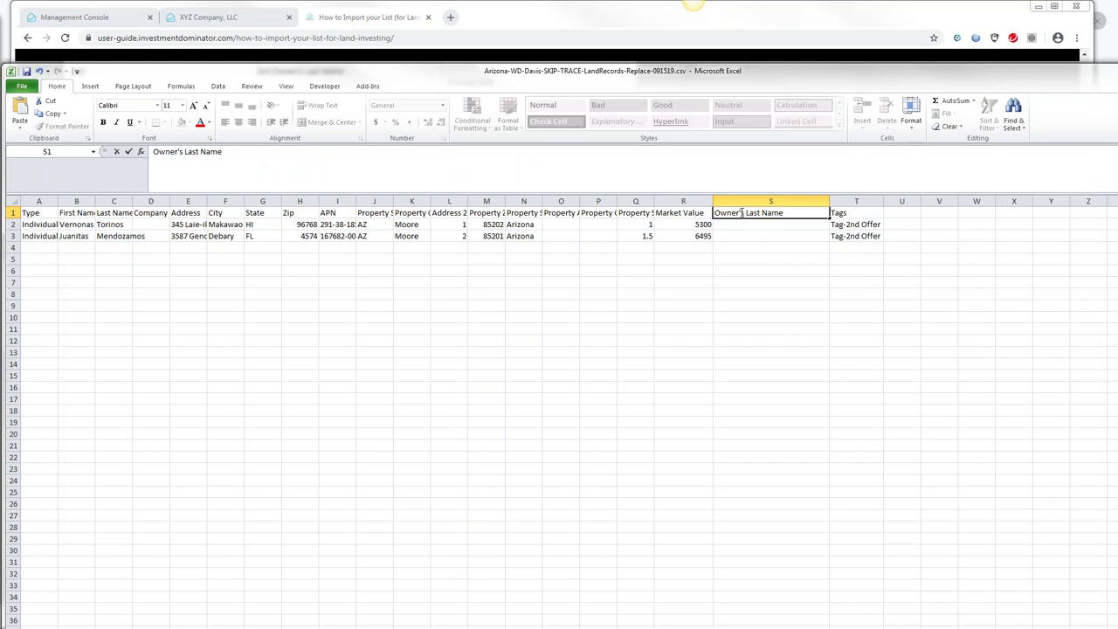
key("BackSpace")
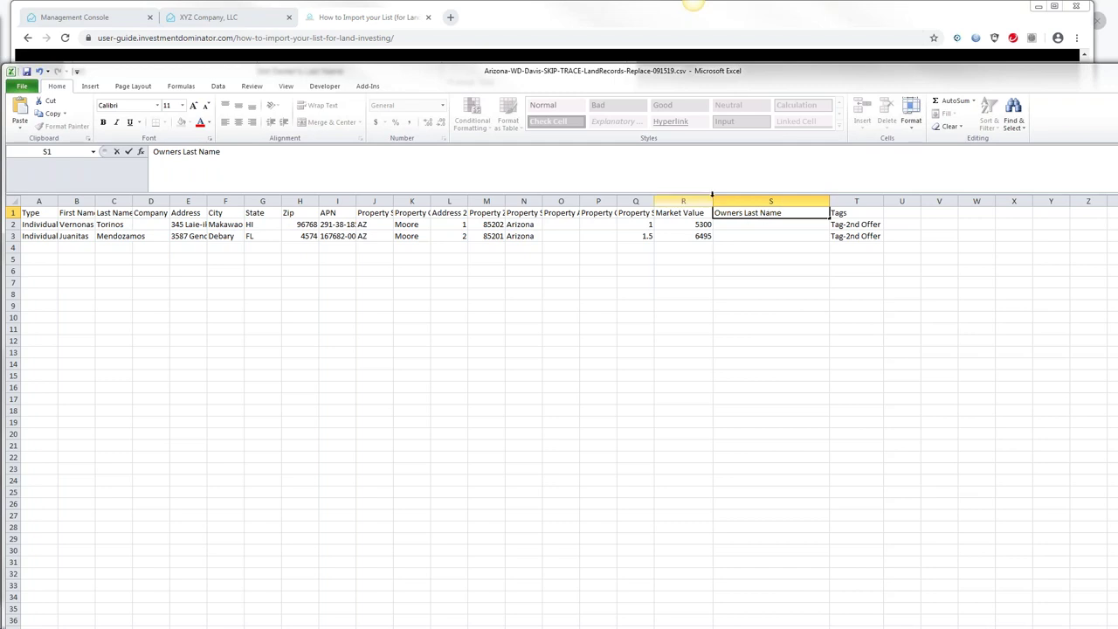
left_click(741, 213)
type("'")
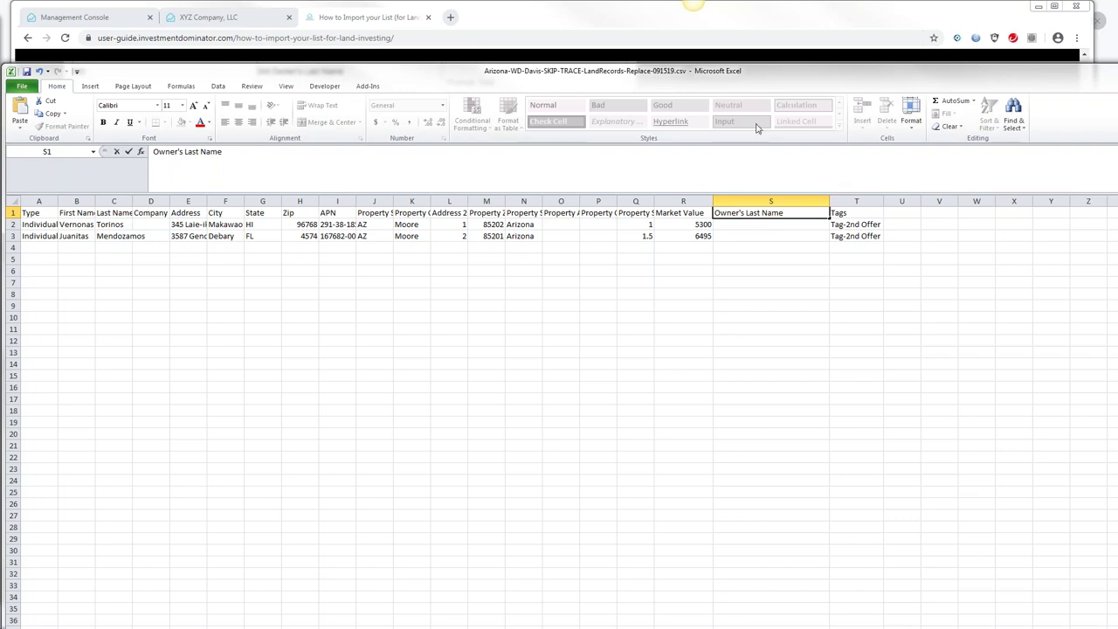
- Close the land records CSV workbook without saving its changes
double_click(979, 81)
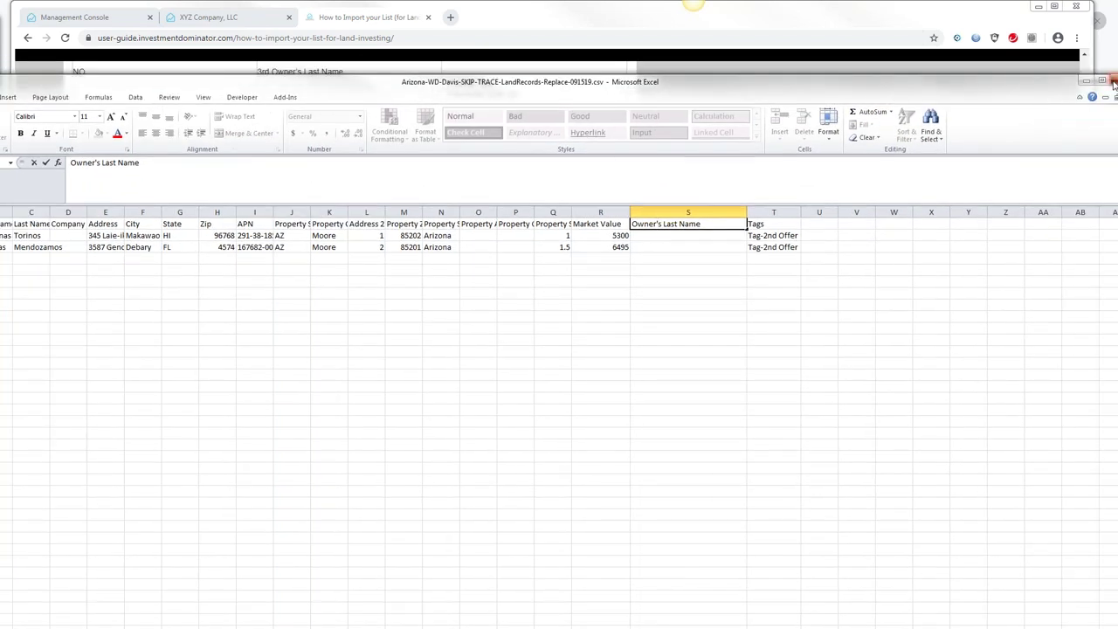
left_click(1114, 80)
left_click(548, 337)
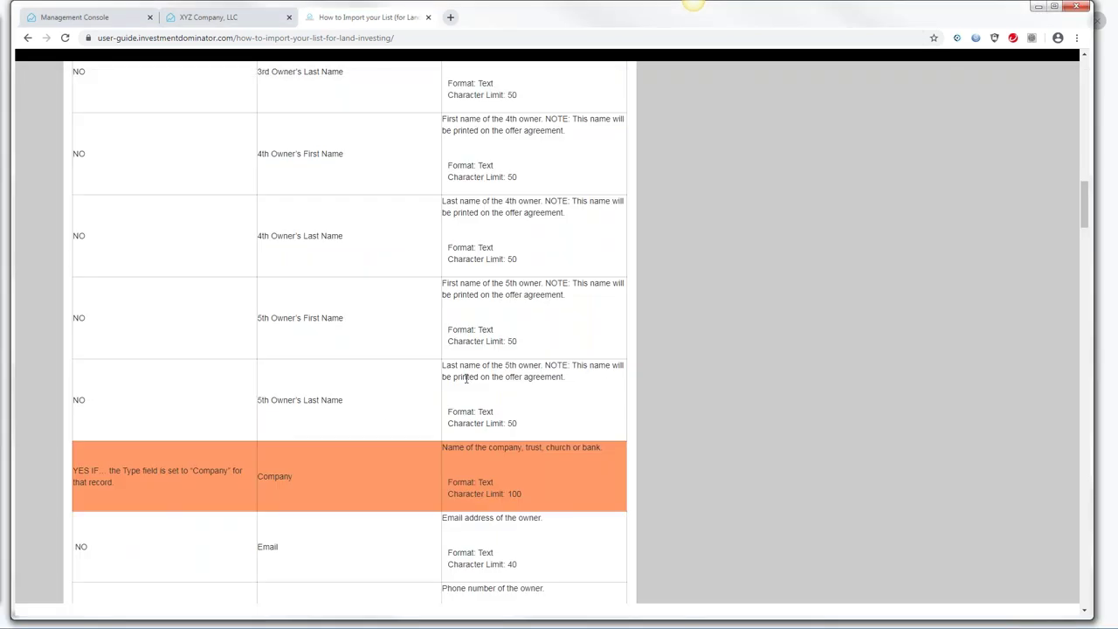
- Return to the CRM, open loan 2 from My Notes to view its edit page, and go back to the list
left_click_drag(1087, 223, 1086, 61)
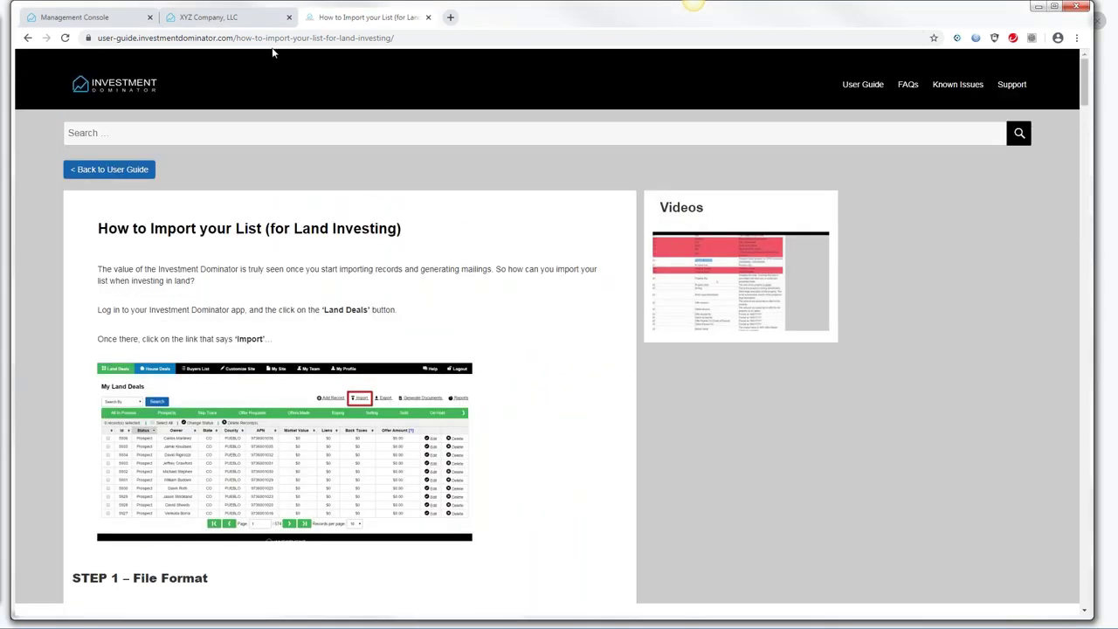
left_click(119, 20)
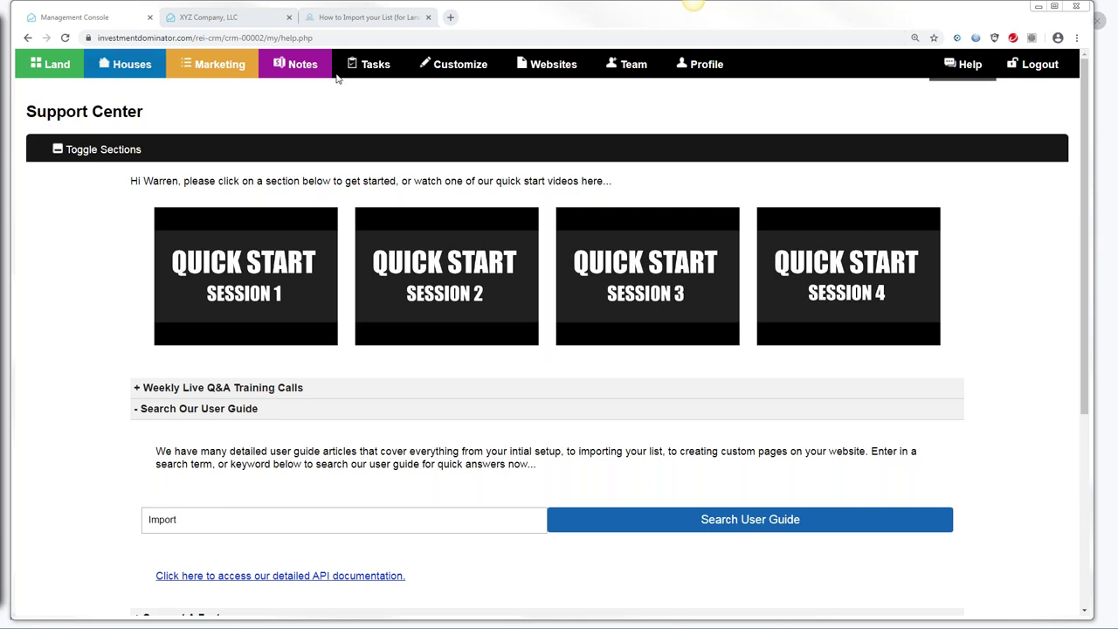
left_click(293, 68)
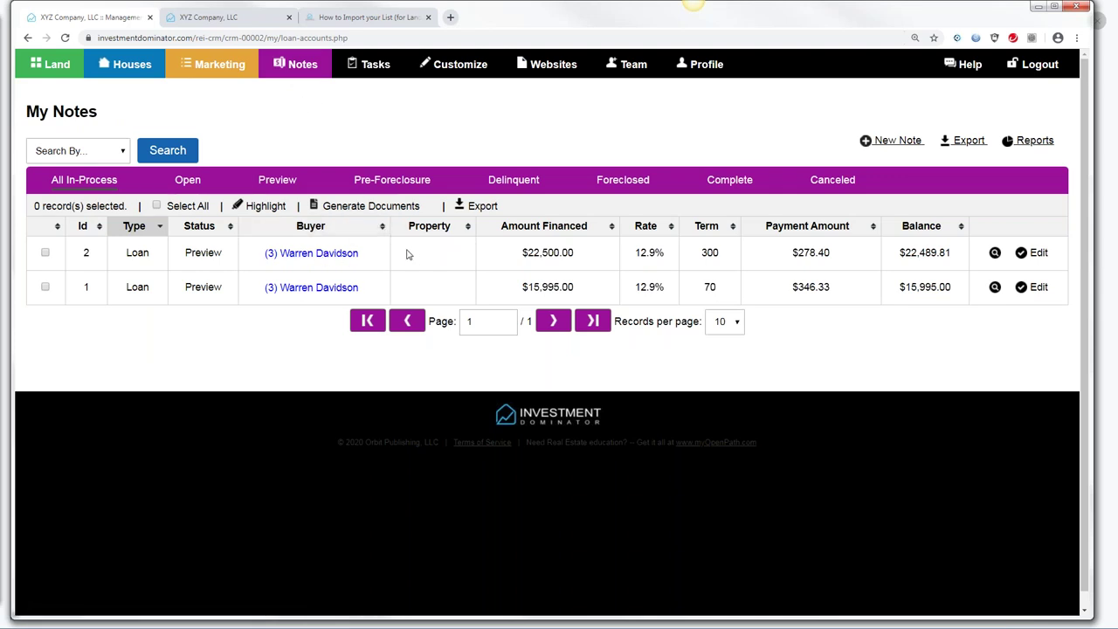
left_click(1037, 253)
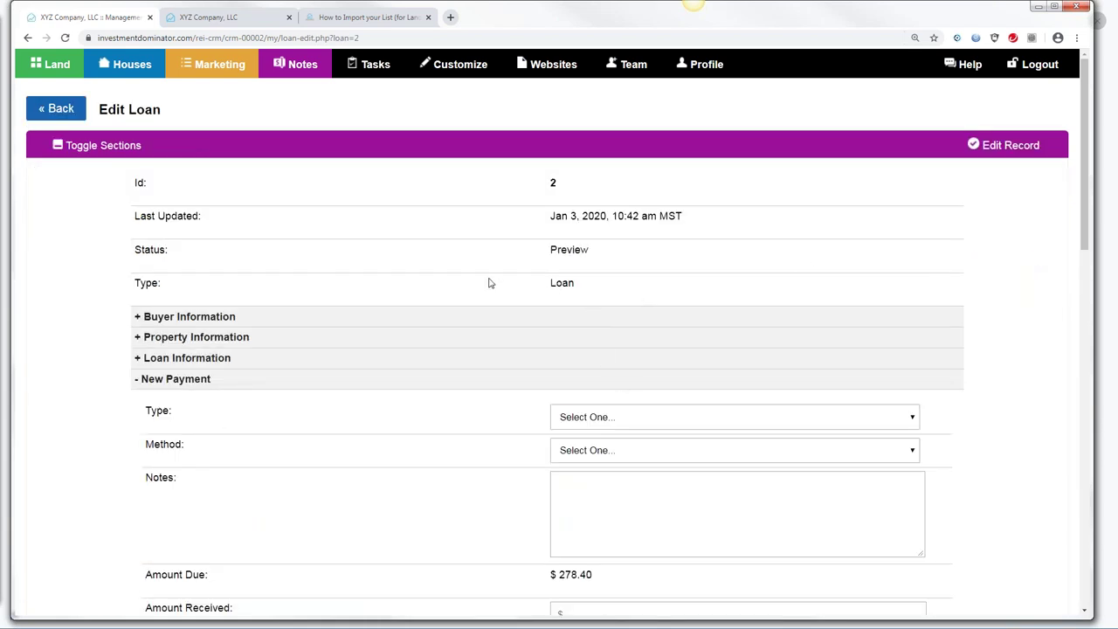
left_click(55, 110)
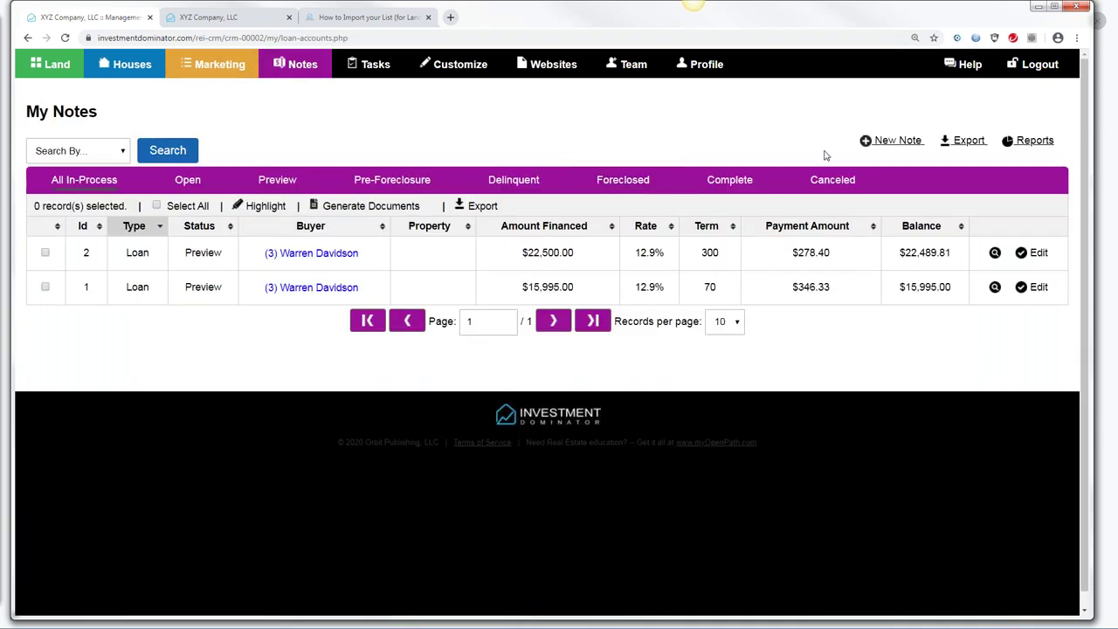
- Open the new note form and examine the Note Type options and the note information fields
left_click(898, 141)
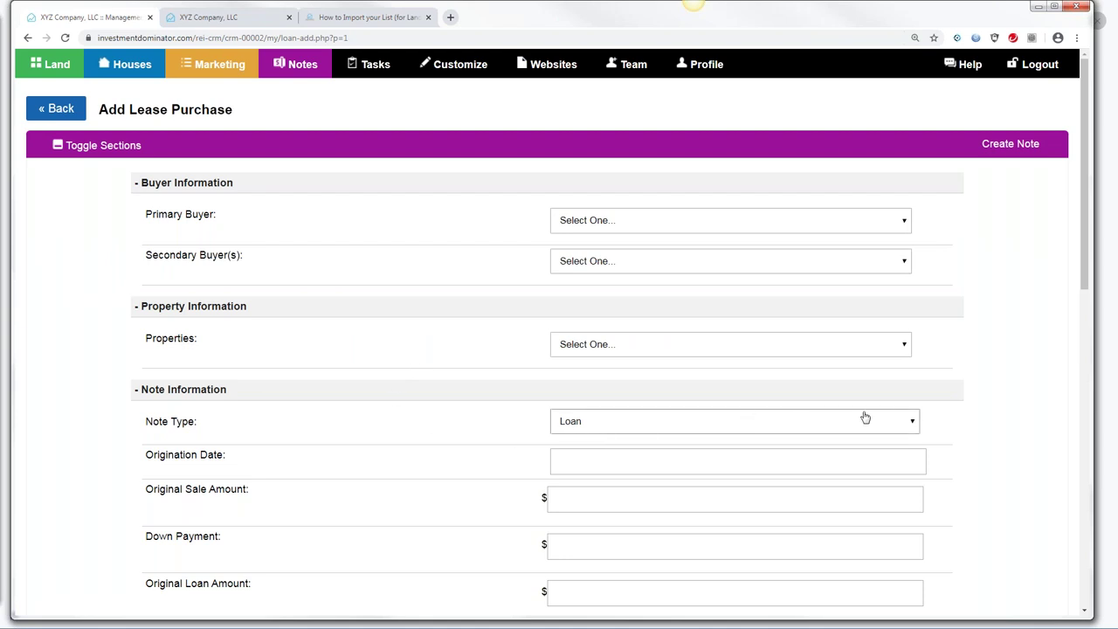
left_click(911, 424)
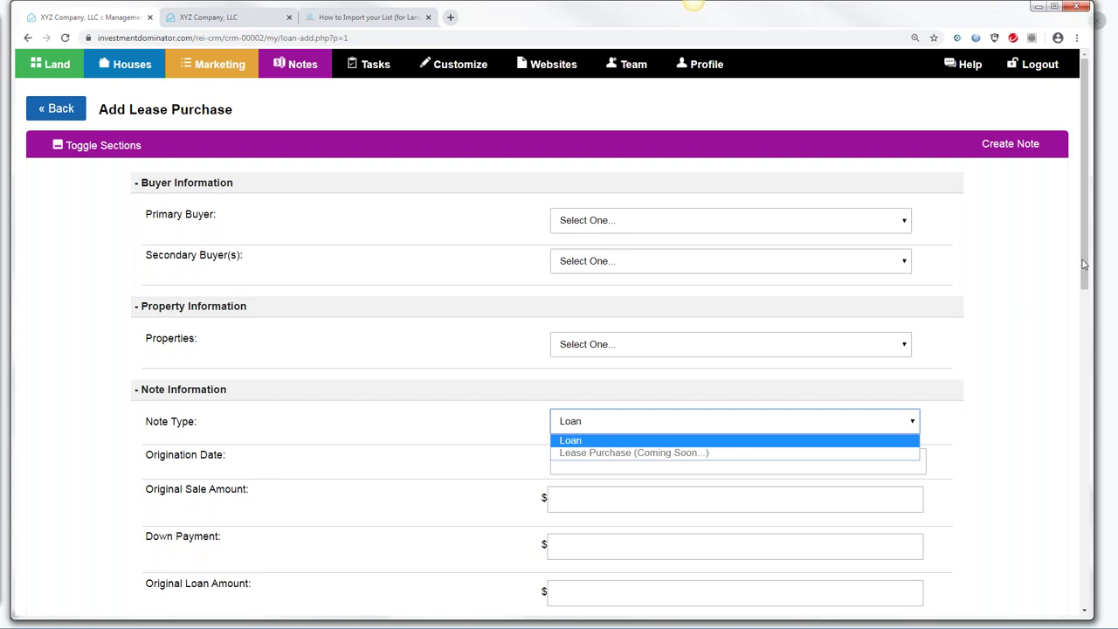
left_click_drag(1086, 260, 1041, 267)
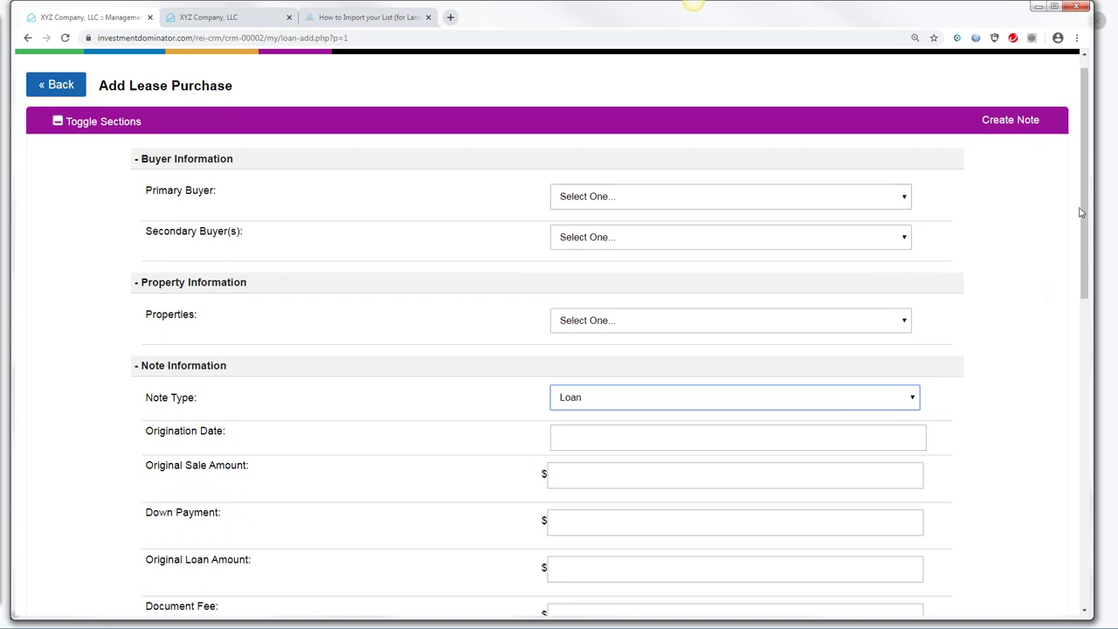
scroll(1086, 212, "up", 1)
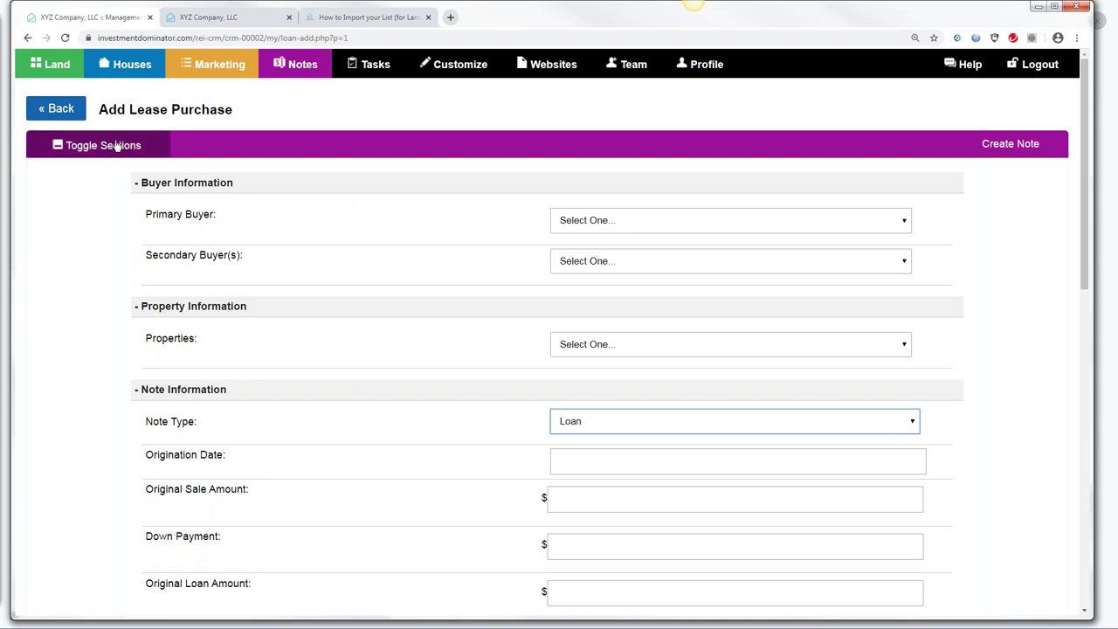
left_click(58, 108)
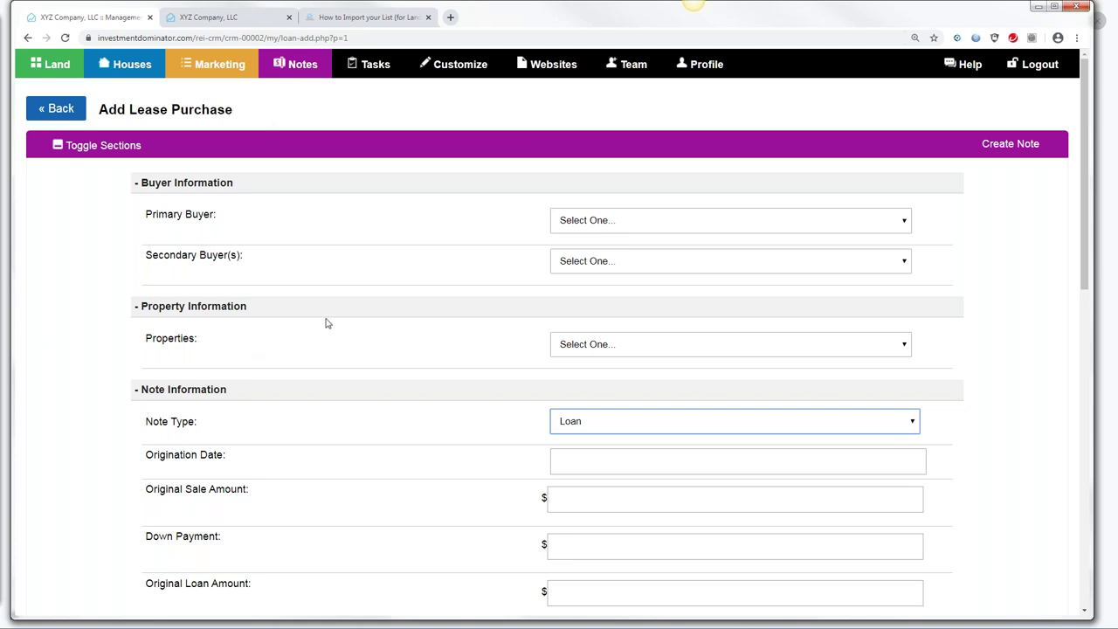
left_click_drag(1081, 168, 1101, 210)
scroll(186, 92, "up", 1)
- Look through the records in My Land Deals and return to the My Notes list
left_click(65, 73)
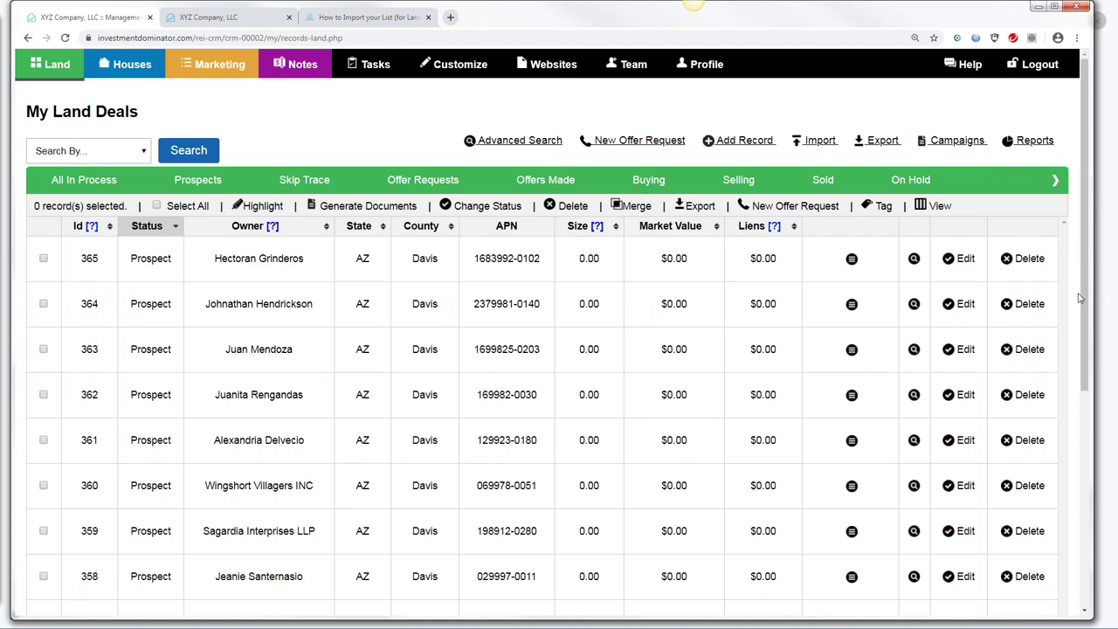
left_click_drag(1083, 302, 1099, 372)
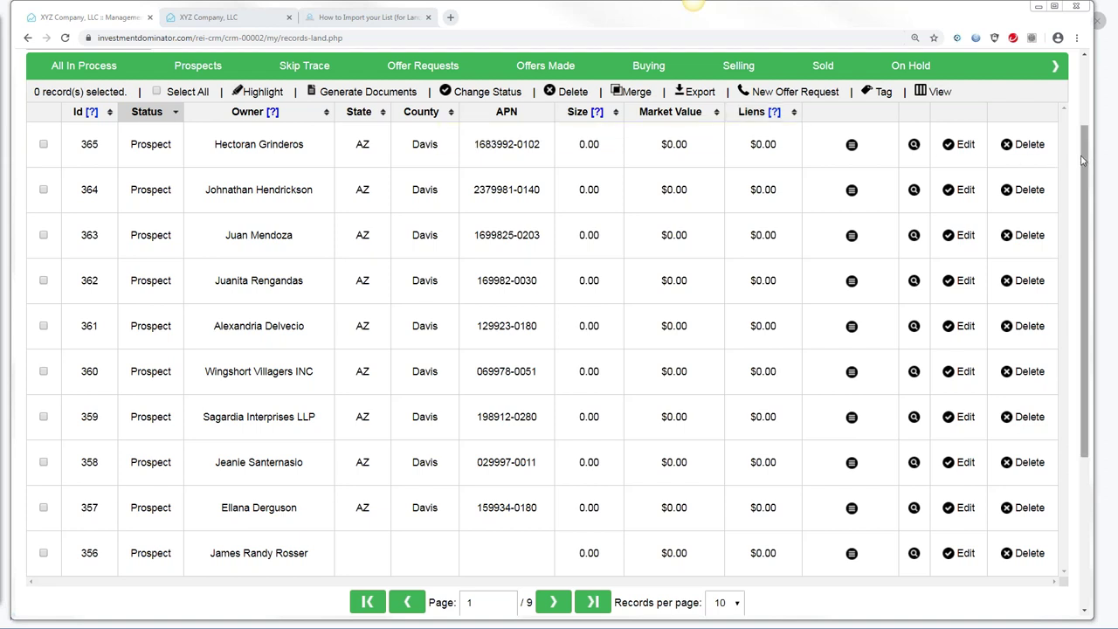
scroll(1083, 156, "up", 2)
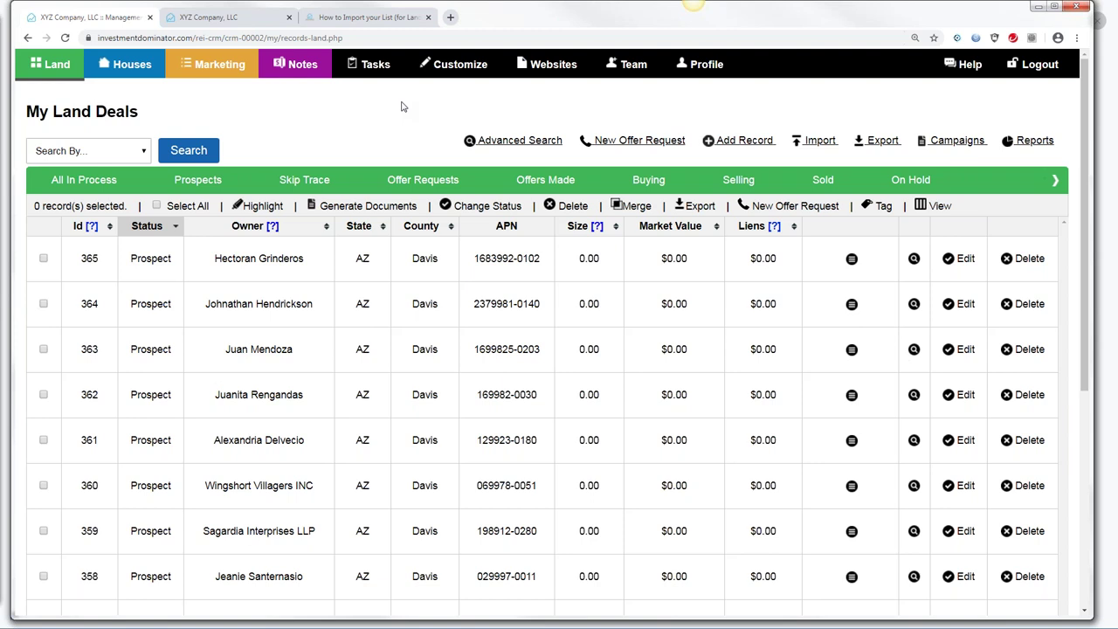
left_click(297, 72)
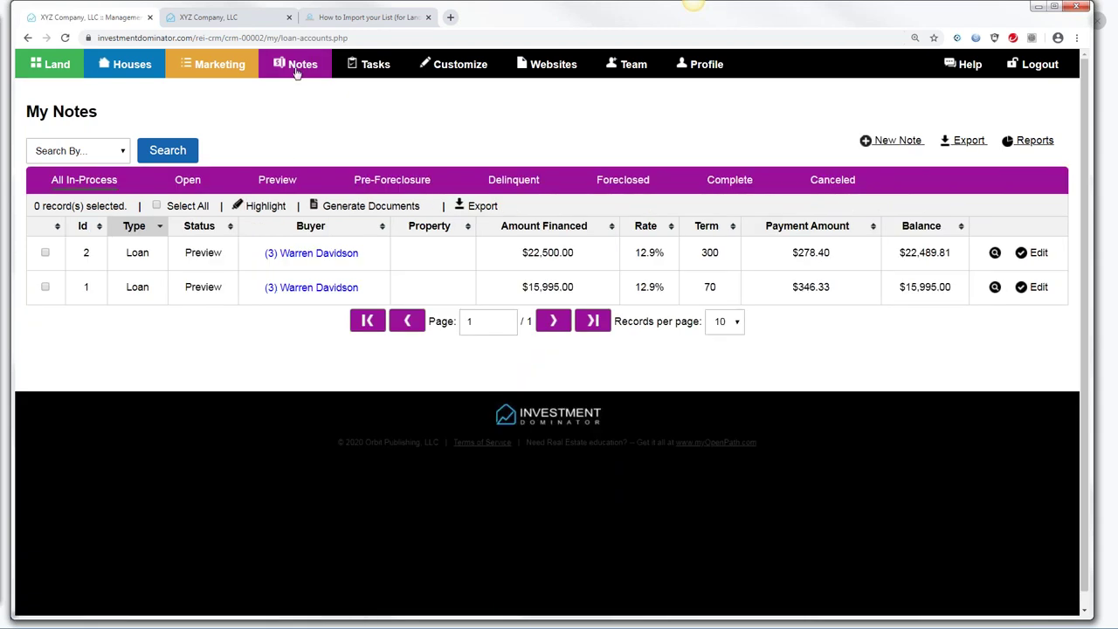
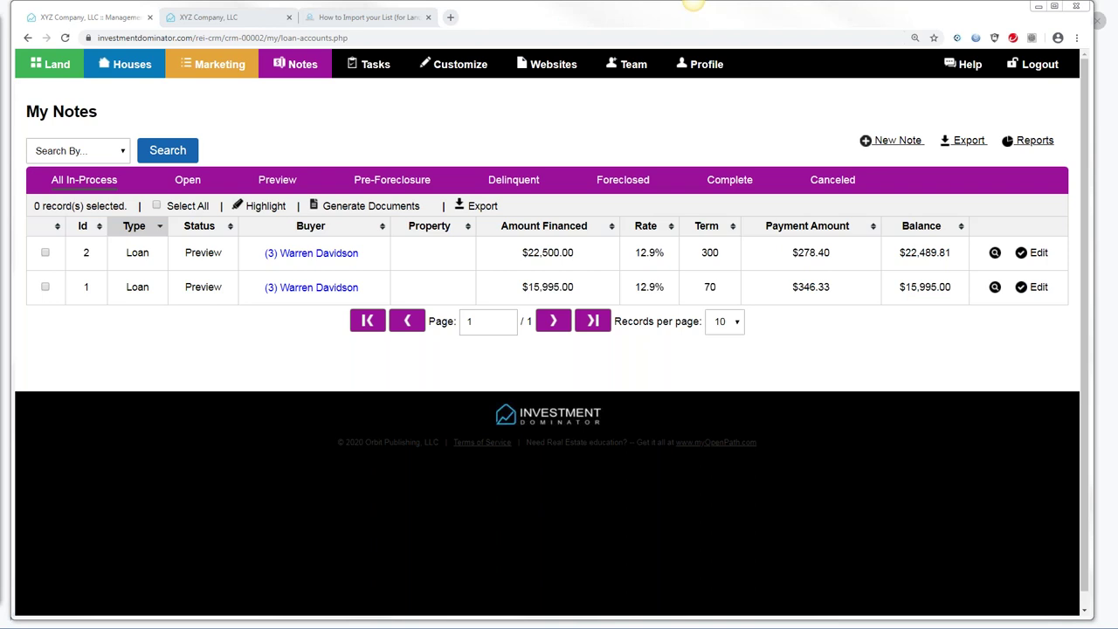
- Show the land deals in the CRM, and in Excel open the recent workbook Arizona-WD-Davis-SKIP-TRACE-LandRecords-Replace-091519.csv
left_click(70, 70)
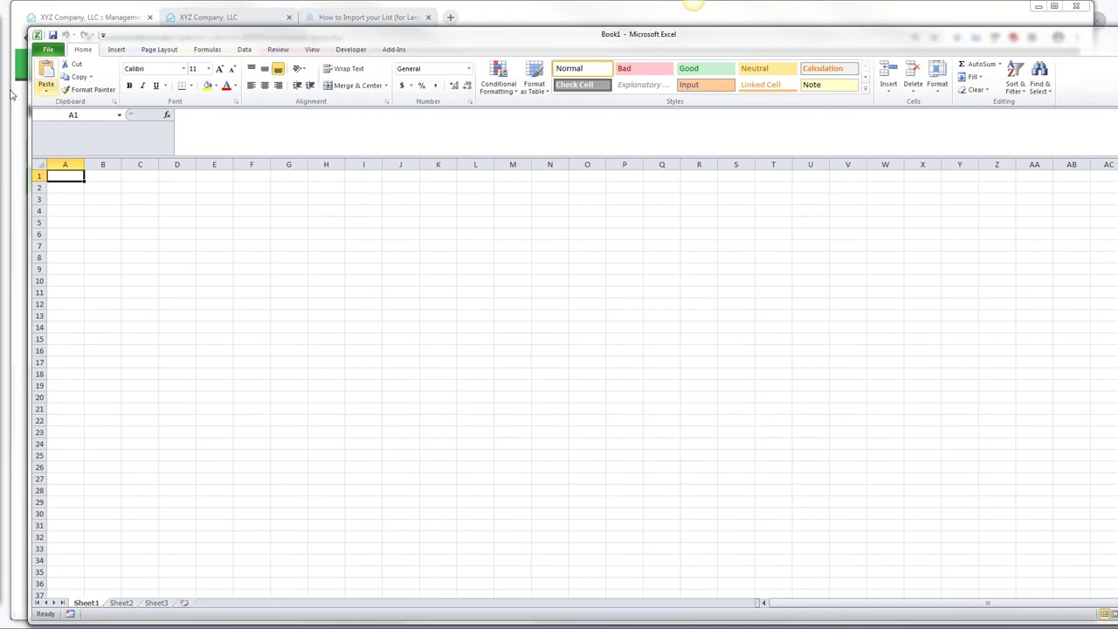
left_click(49, 51)
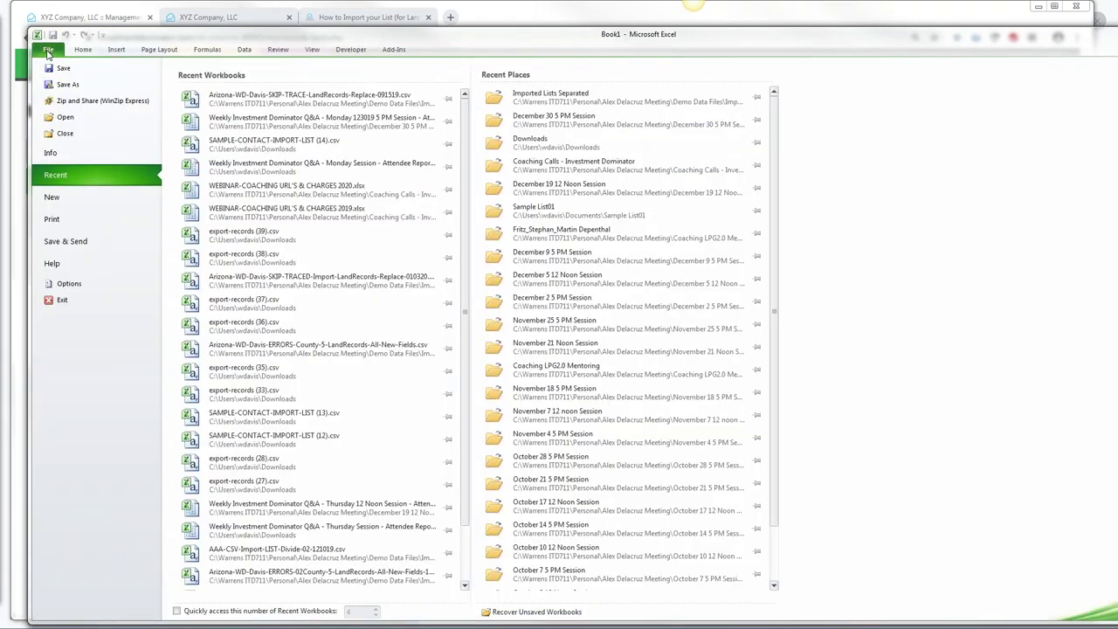
left_click(280, 99)
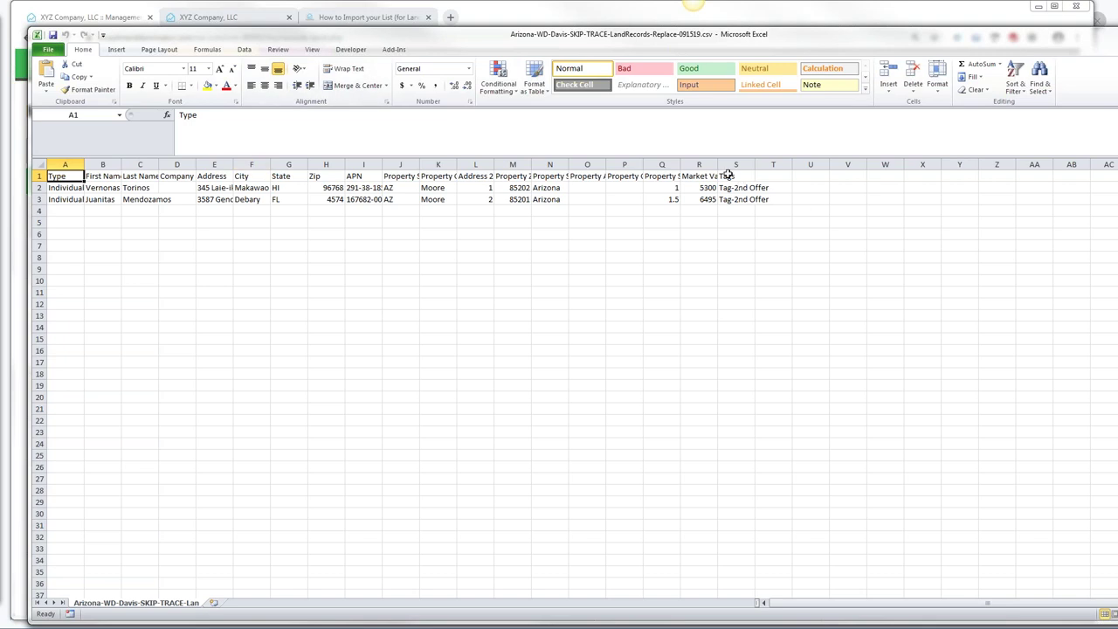
- Widen the Market Value and Tags columns to fit their contents
left_click_drag(718, 165, 779, 164)
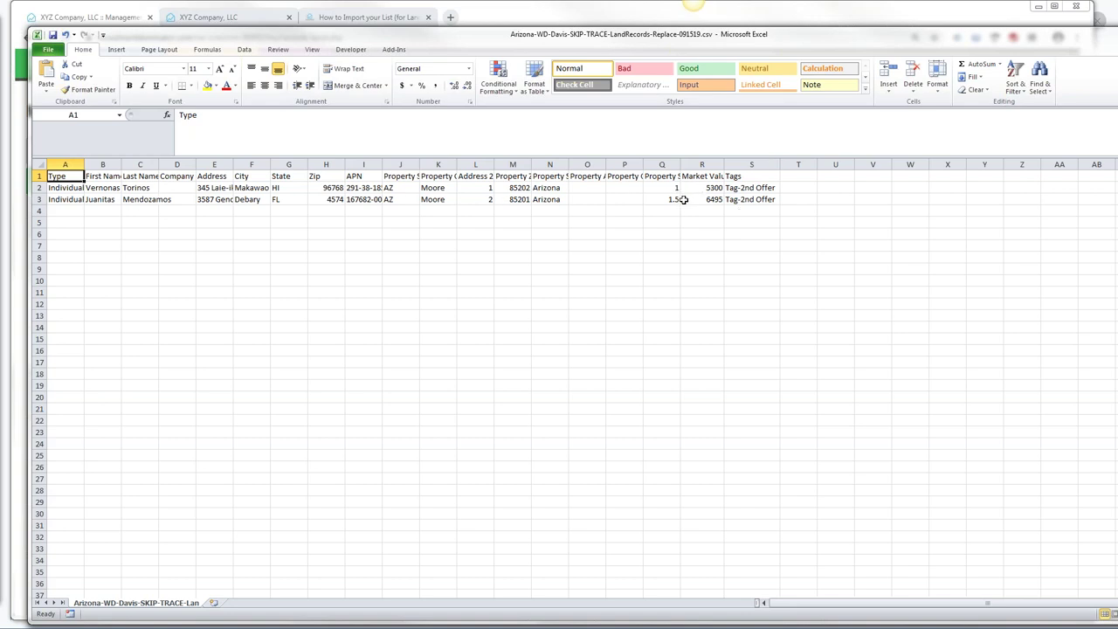
left_click(739, 165)
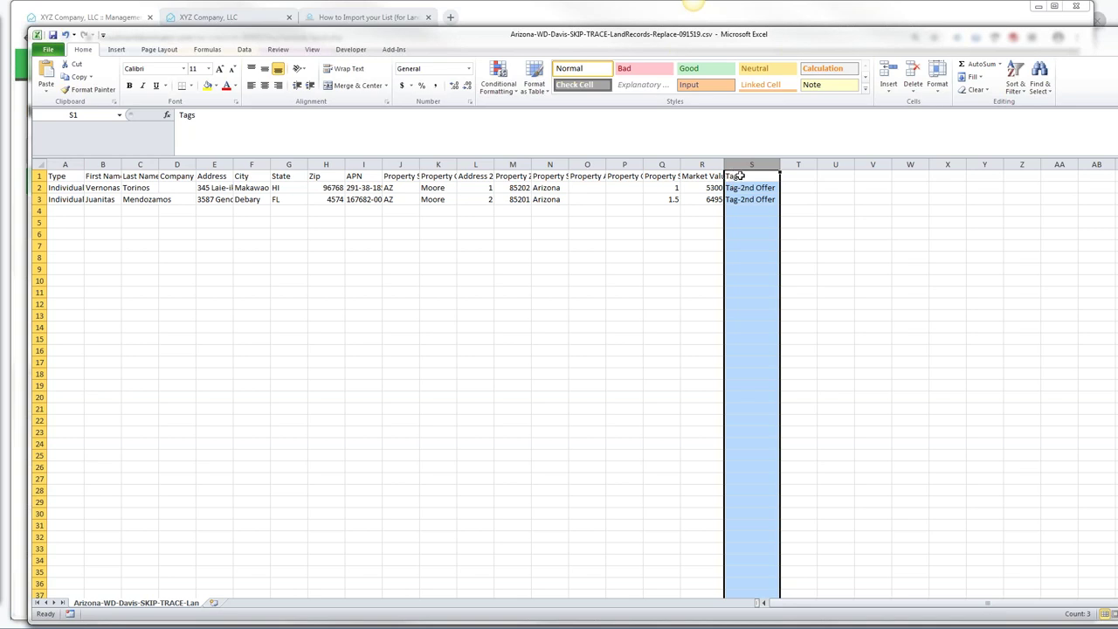
left_click_drag(724, 164, 743, 164)
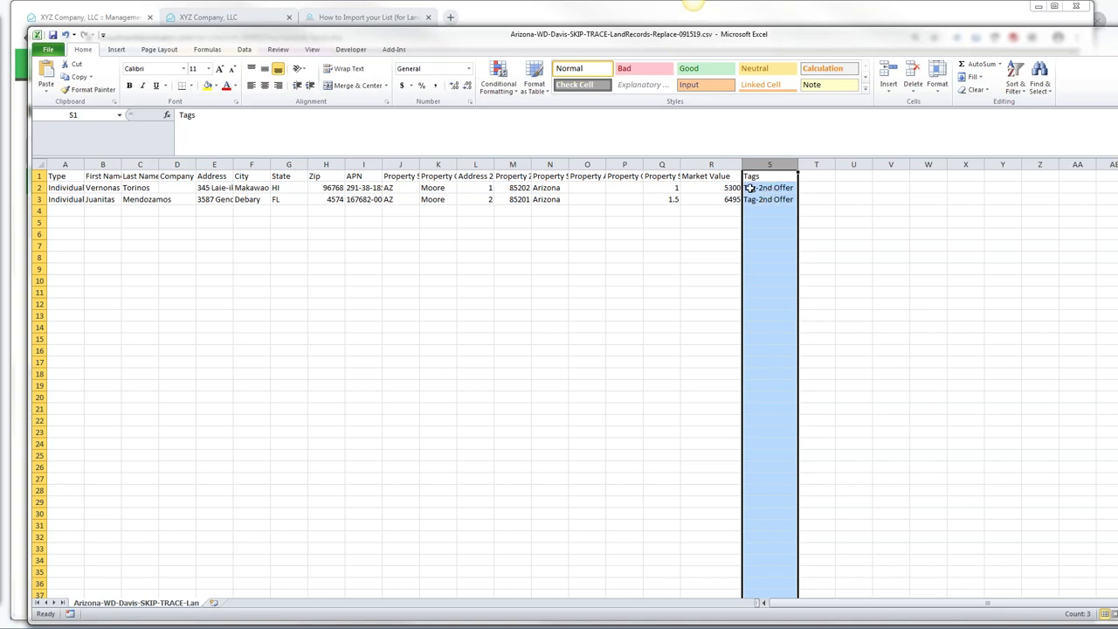
- Replace the tag in S2 with Tag-Moore010620 and widen the Tags column to fit it
left_click(763, 190)
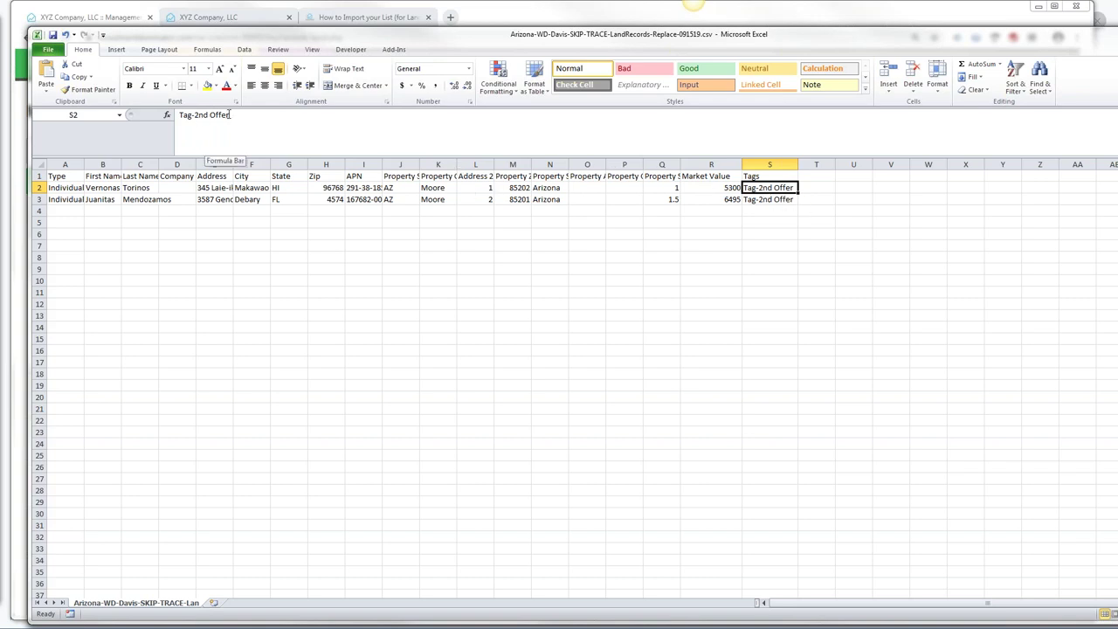
left_click_drag(230, 115, 171, 115)
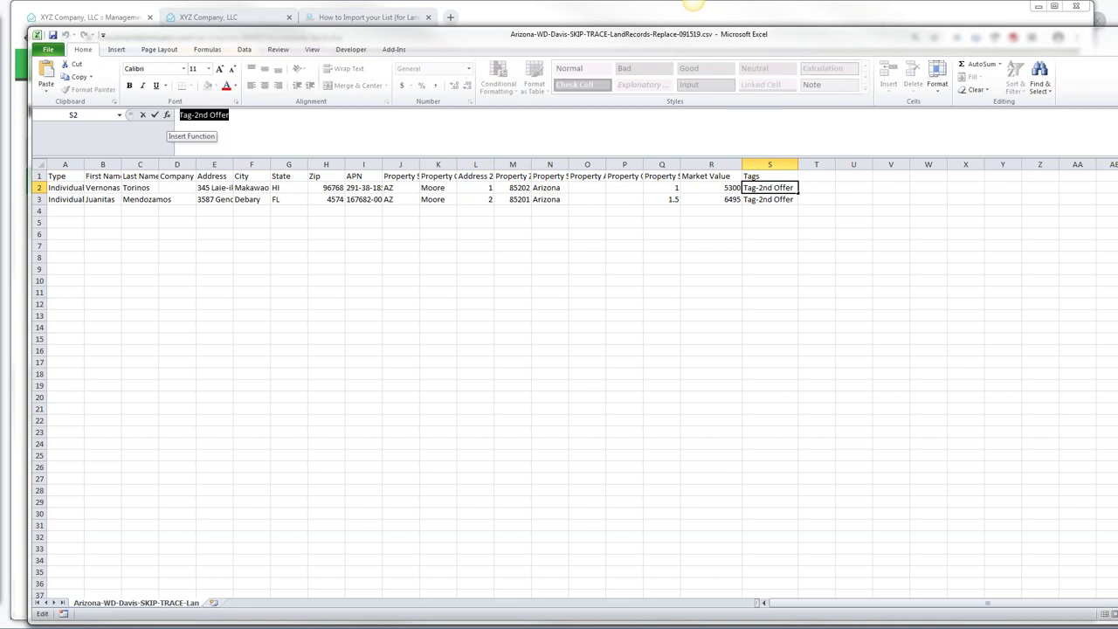
left_click_drag(178, 114, 187, 114)
type("-Moore0")
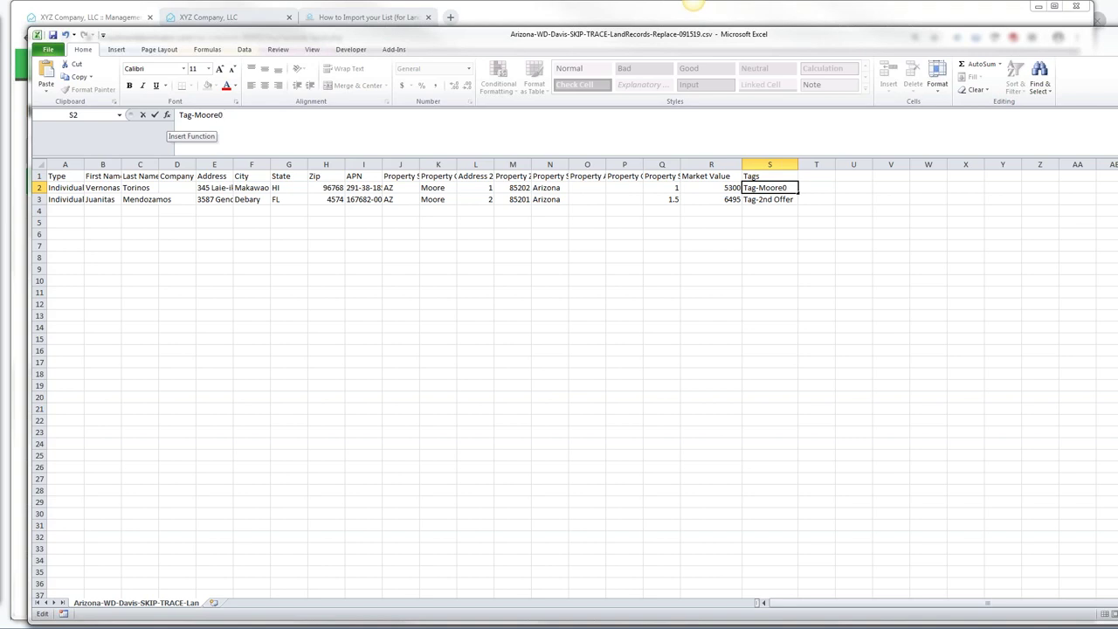
type("10620")
left_click(811, 188)
left_click_drag(801, 170, 826, 171)
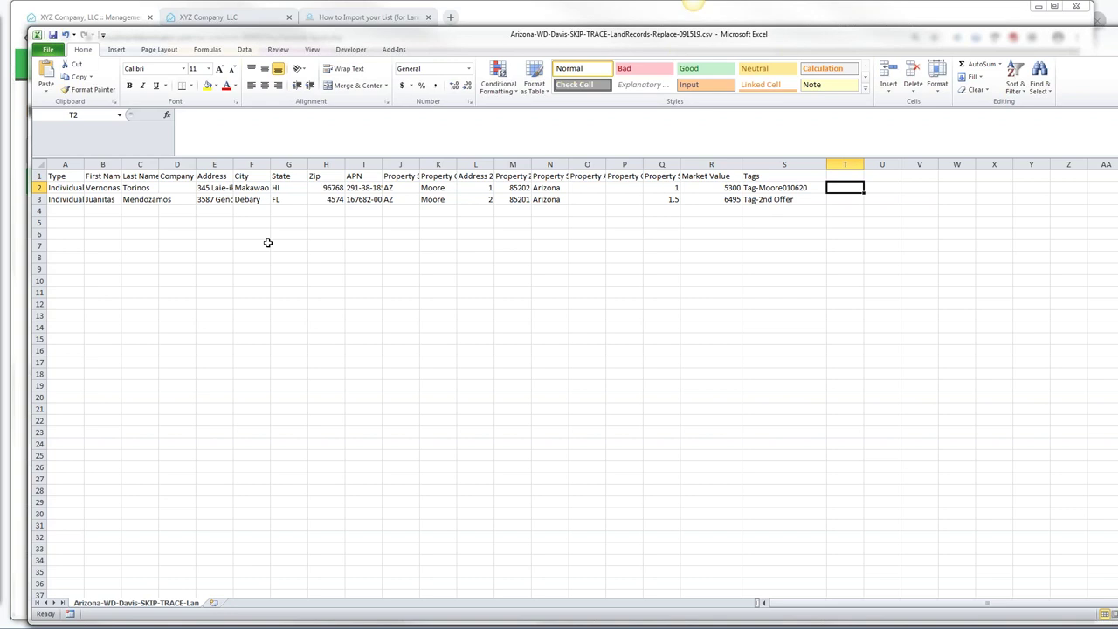
left_click_drag(304, 40, 299, 102)
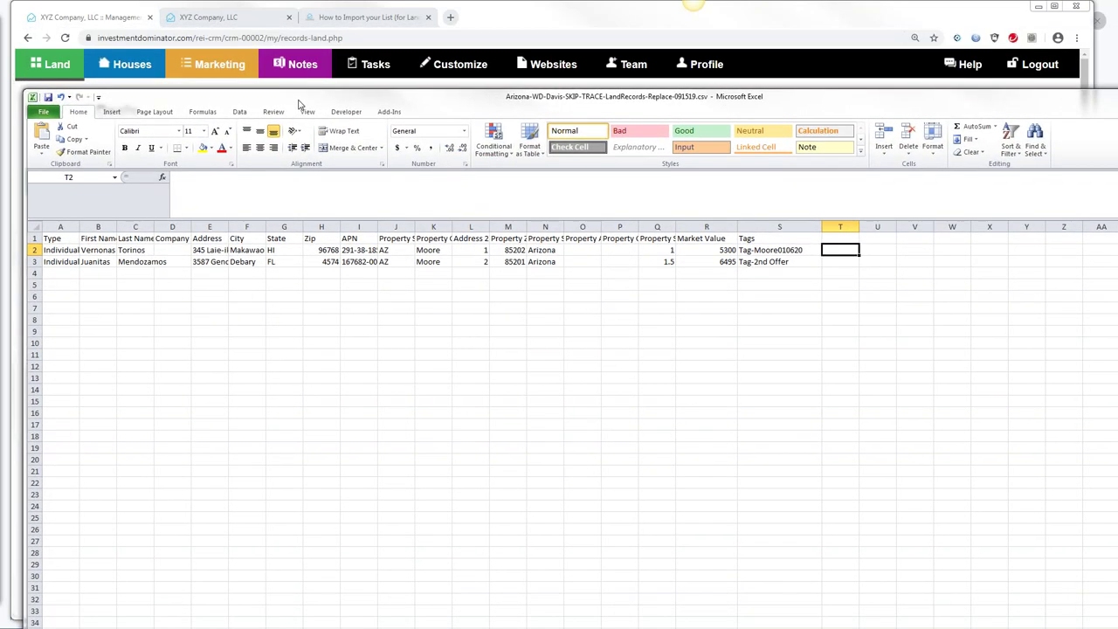
- Highlight the Tags column in the workbook, and open the Tags section of the CRM's Customize Site page
left_click(755, 226)
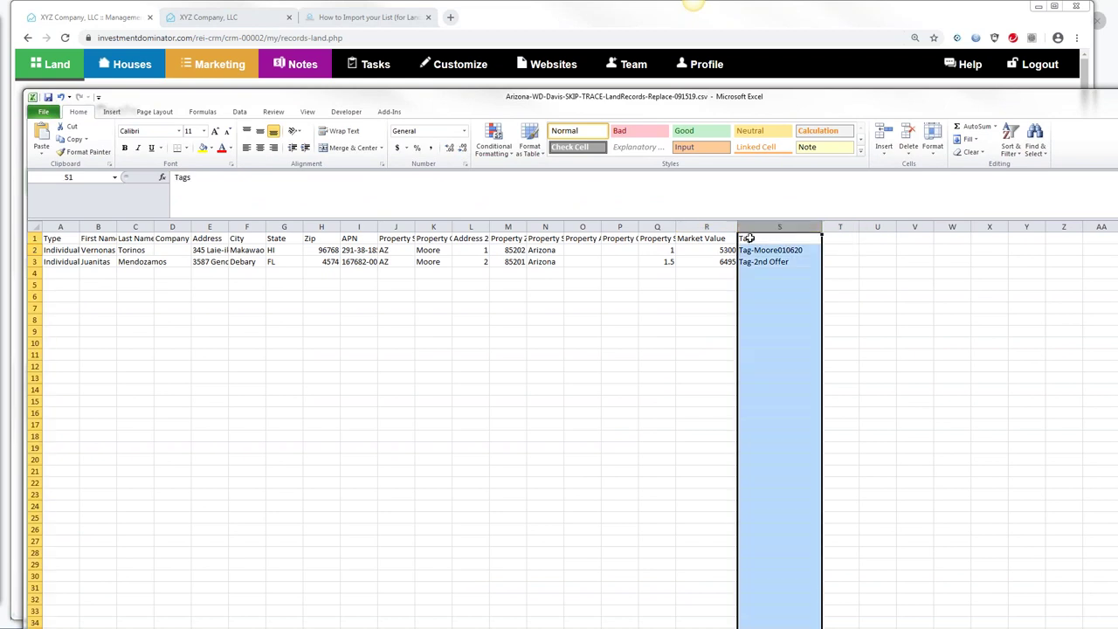
left_click(131, 88)
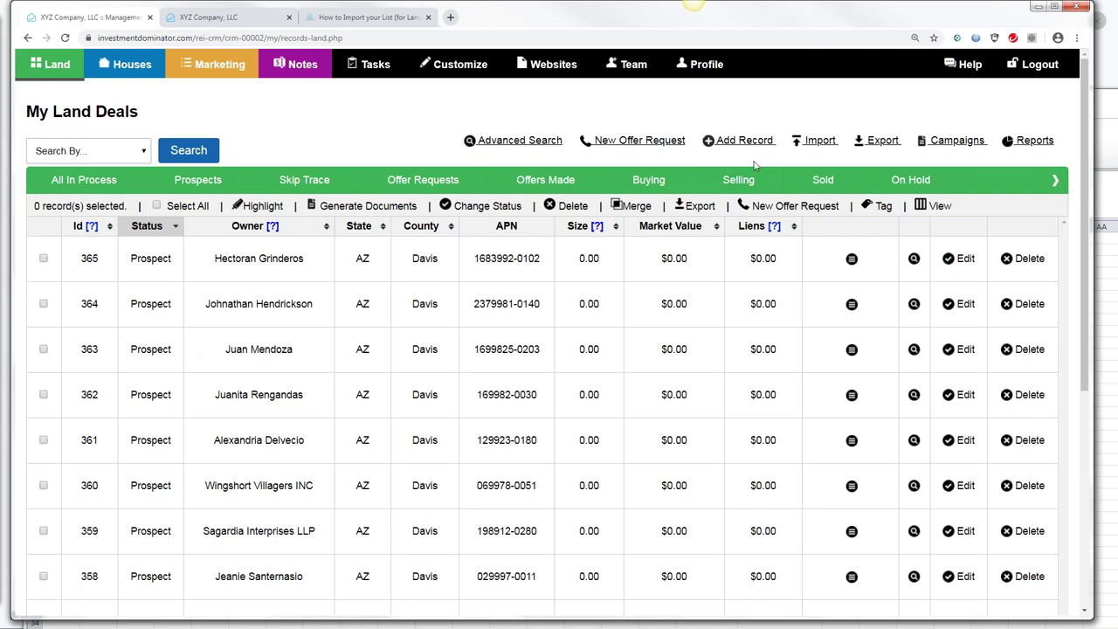
left_click(467, 69)
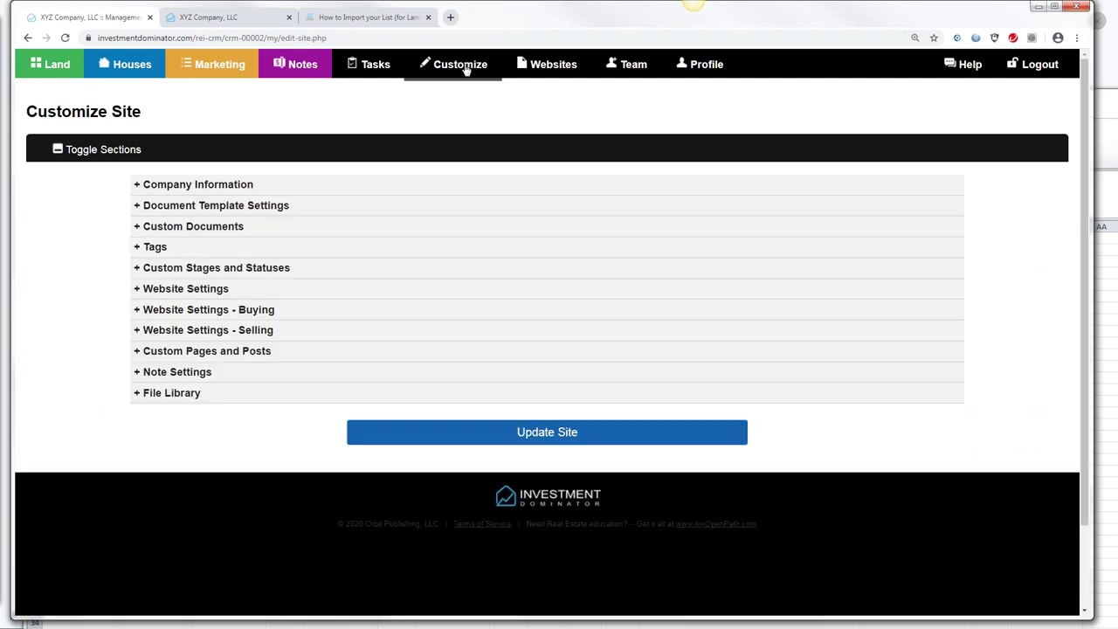
left_click(138, 249)
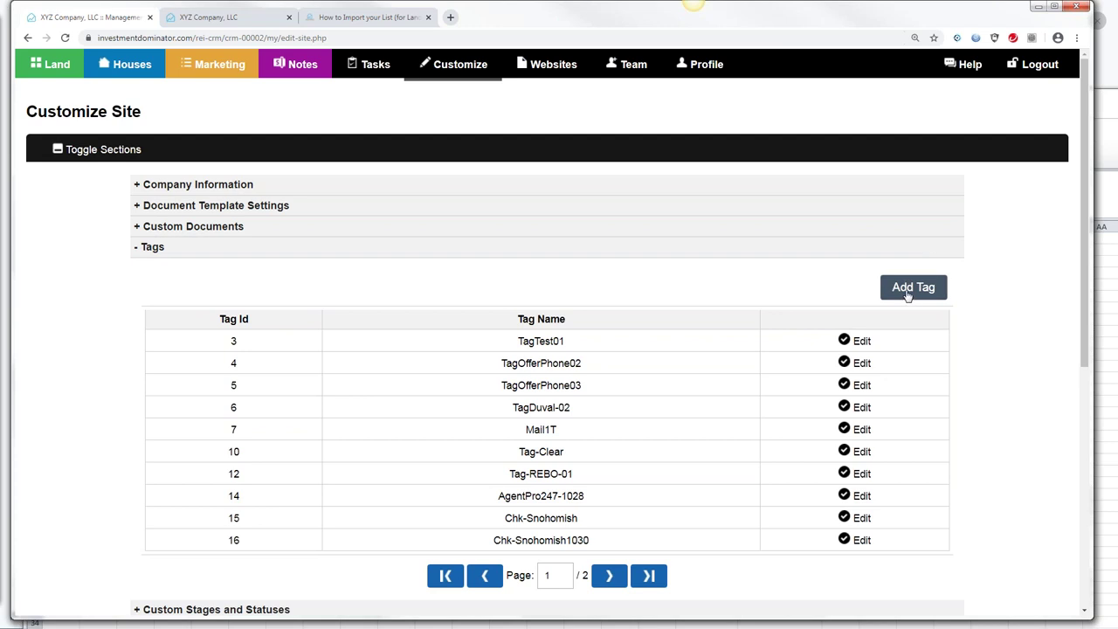
- Add a new tag named Tag-Harnet-County and close the confirmation
left_click(912, 288)
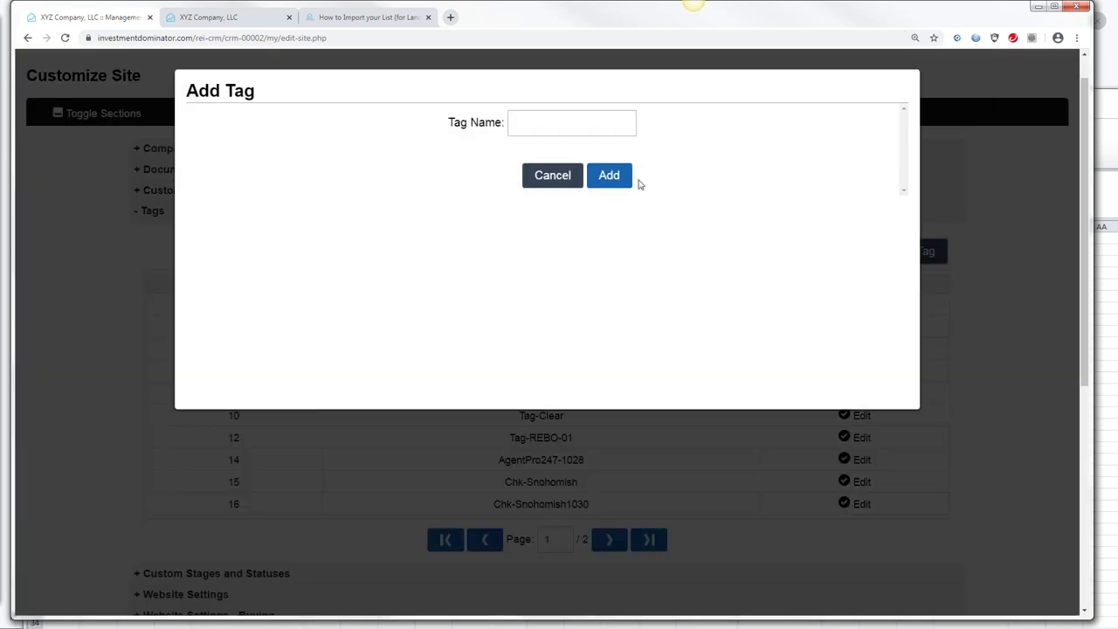
left_click(530, 125)
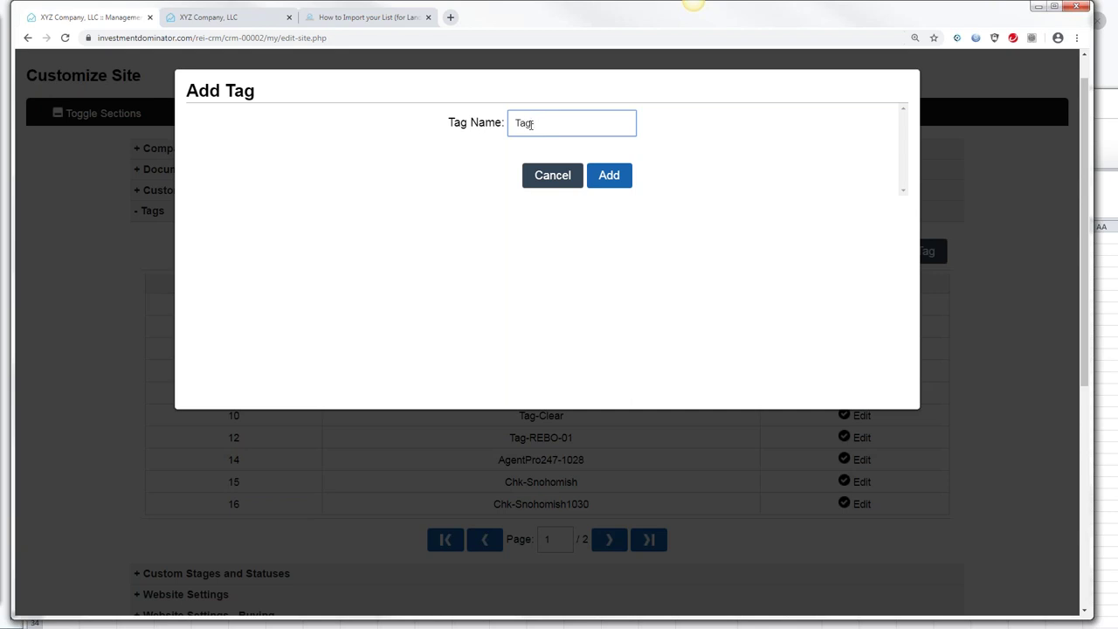
type("Tag-Harnet-County")
left_click(612, 181)
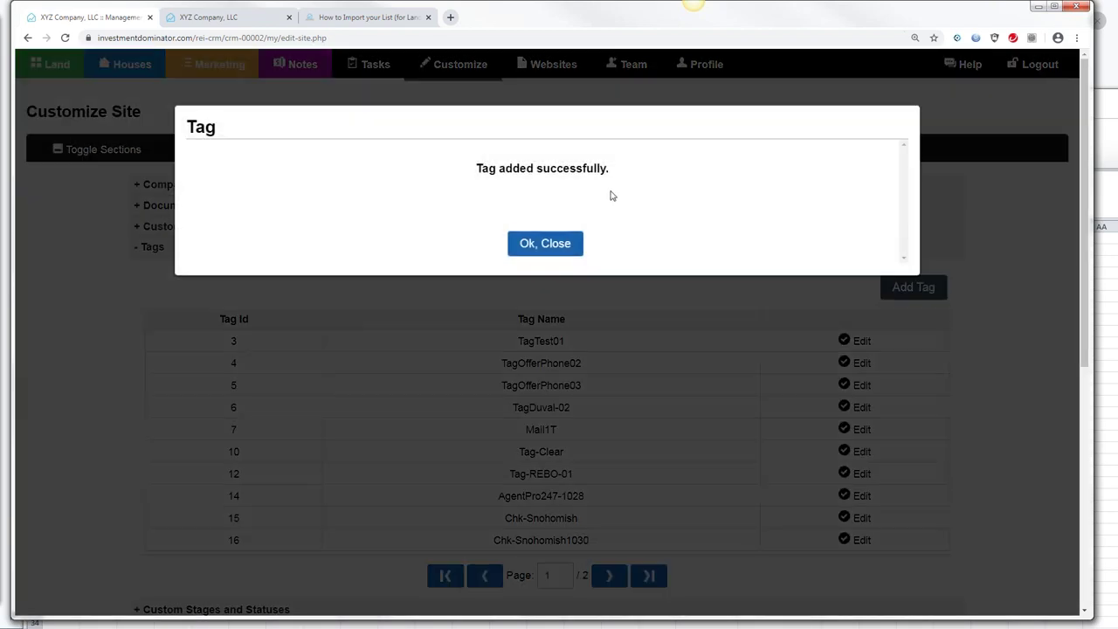
left_click(545, 245)
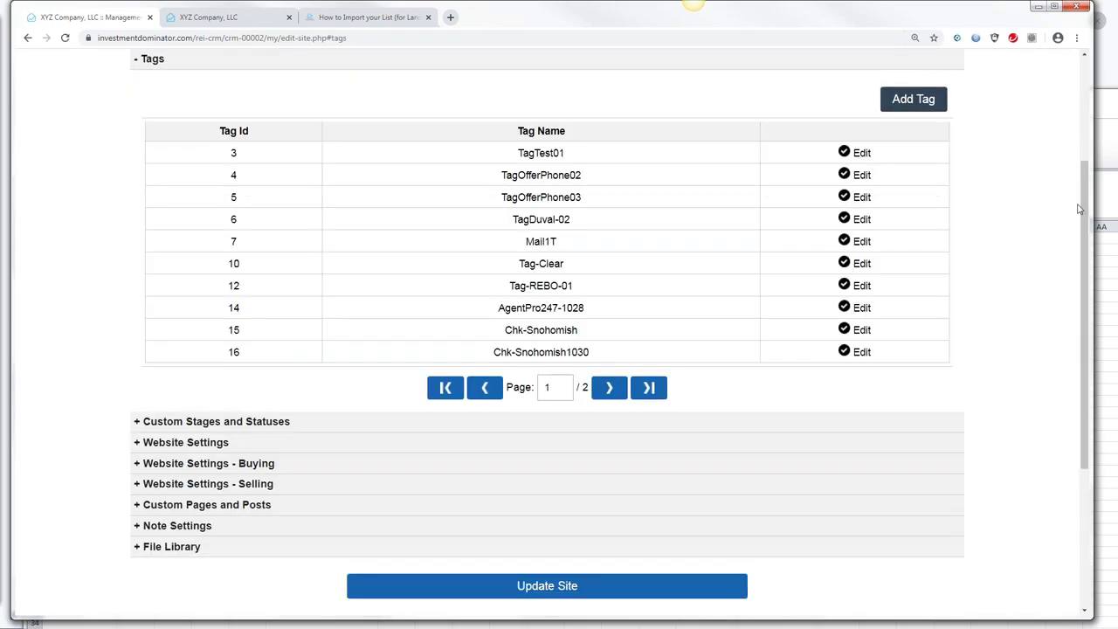
left_click_drag(1083, 210, 1080, 102)
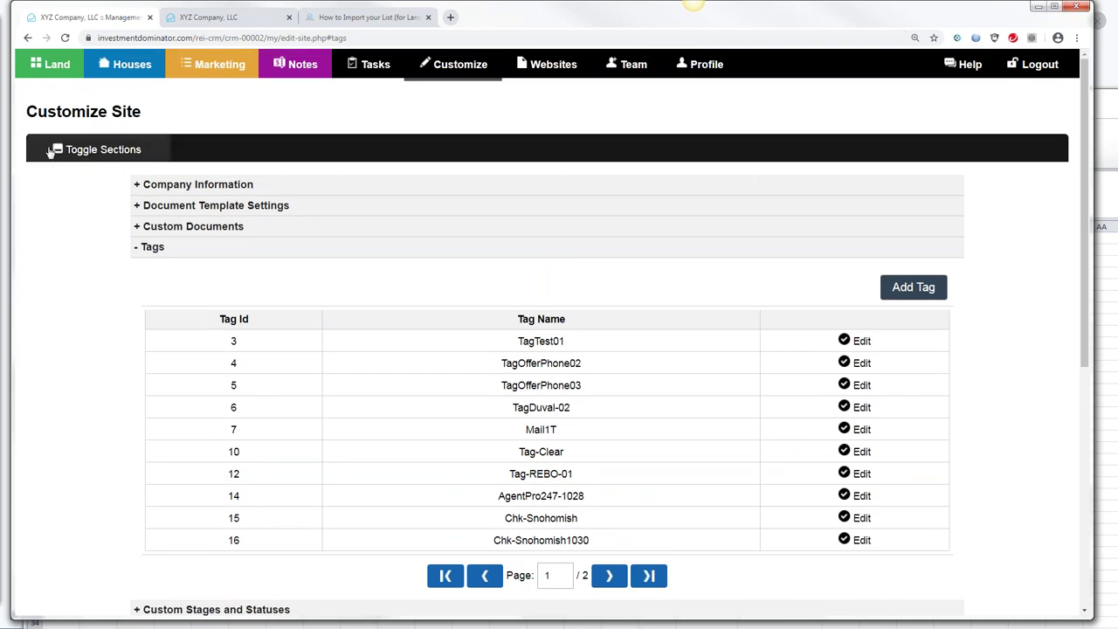
- Tag the first four records in My Land Deals, 365 to 362, with Tag-Harnet-County
left_click(53, 65)
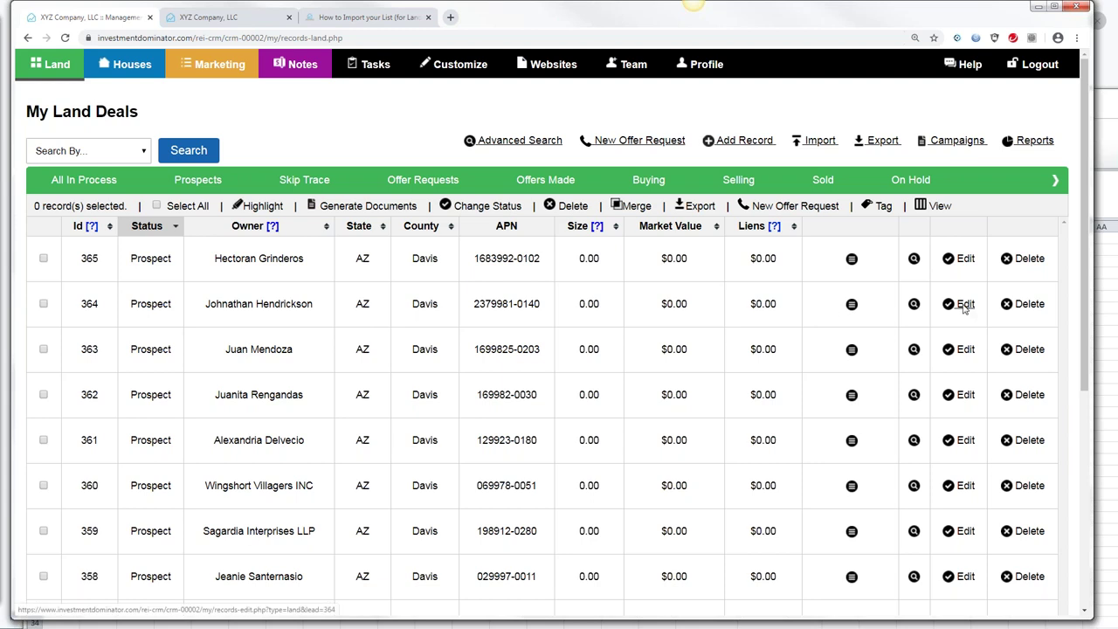
left_click(43, 258)
left_click(43, 304)
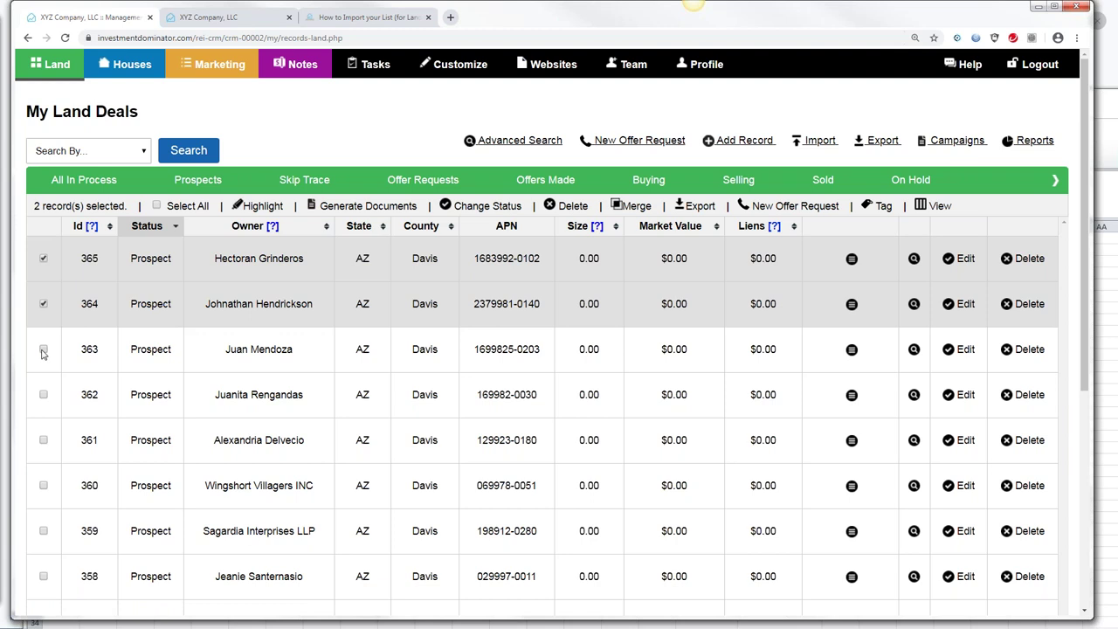
left_click(42, 350)
left_click(44, 394)
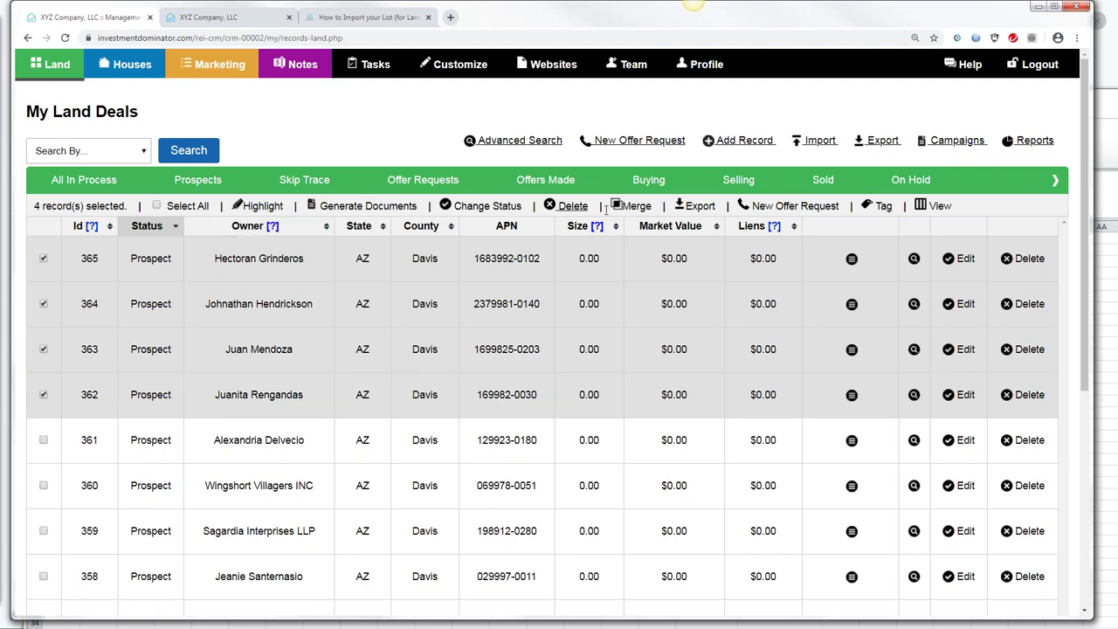
left_click(883, 207)
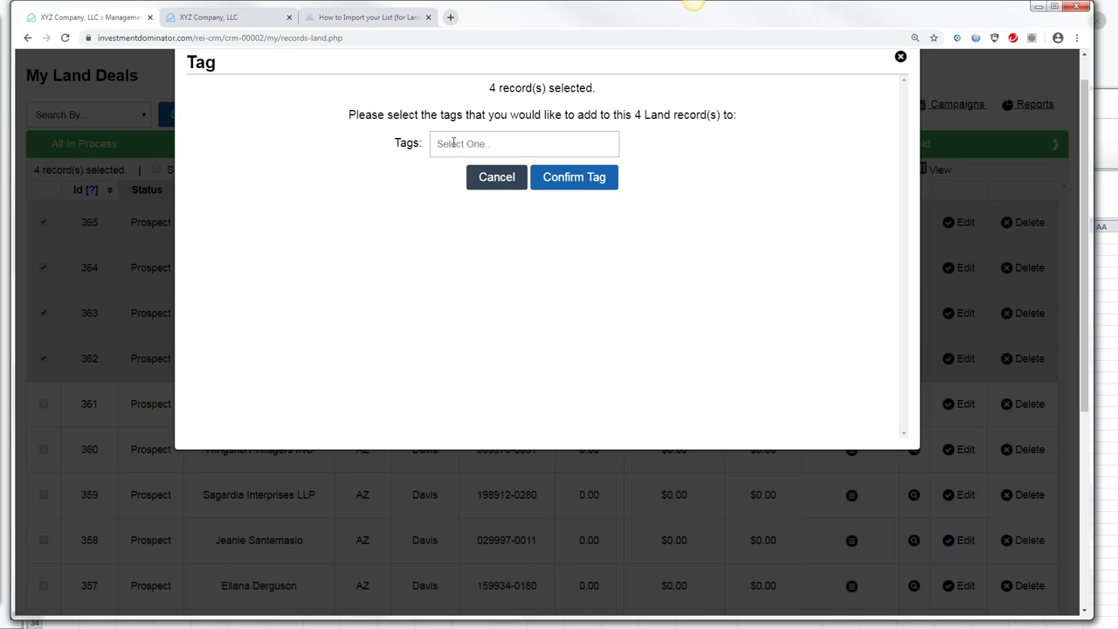
left_click(454, 143)
type("-")
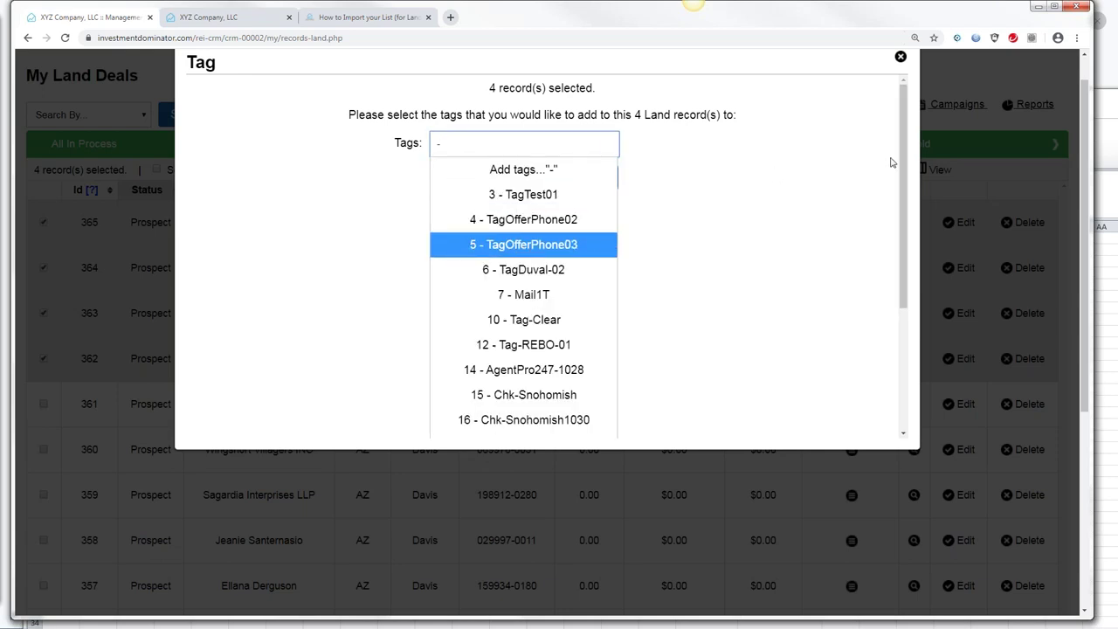
left_click_drag(903, 163, 918, 329)
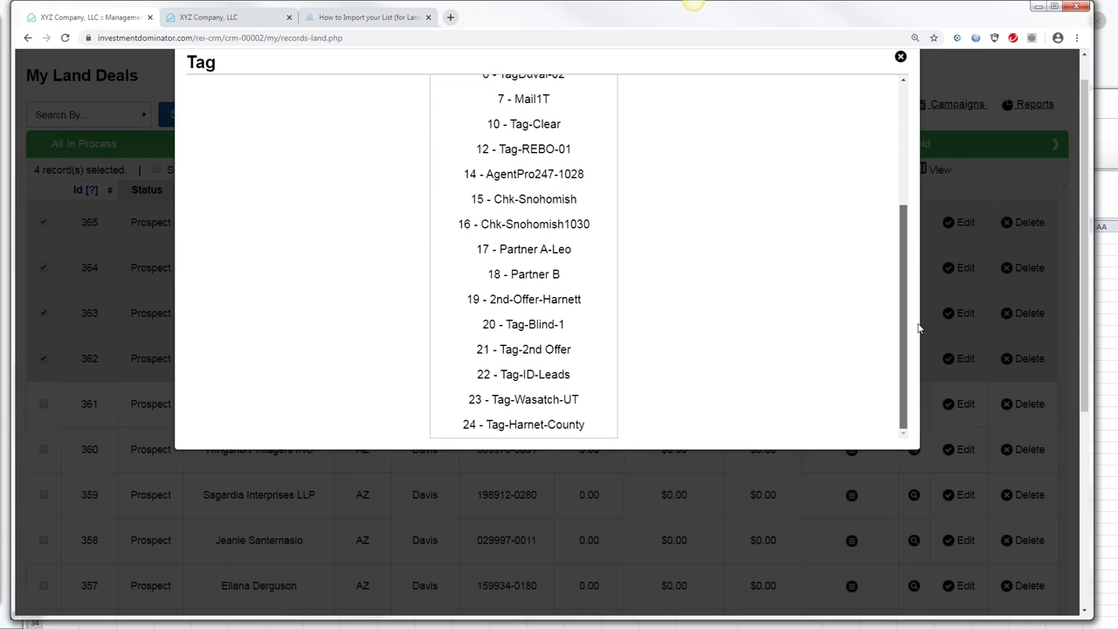
left_click(528, 426)
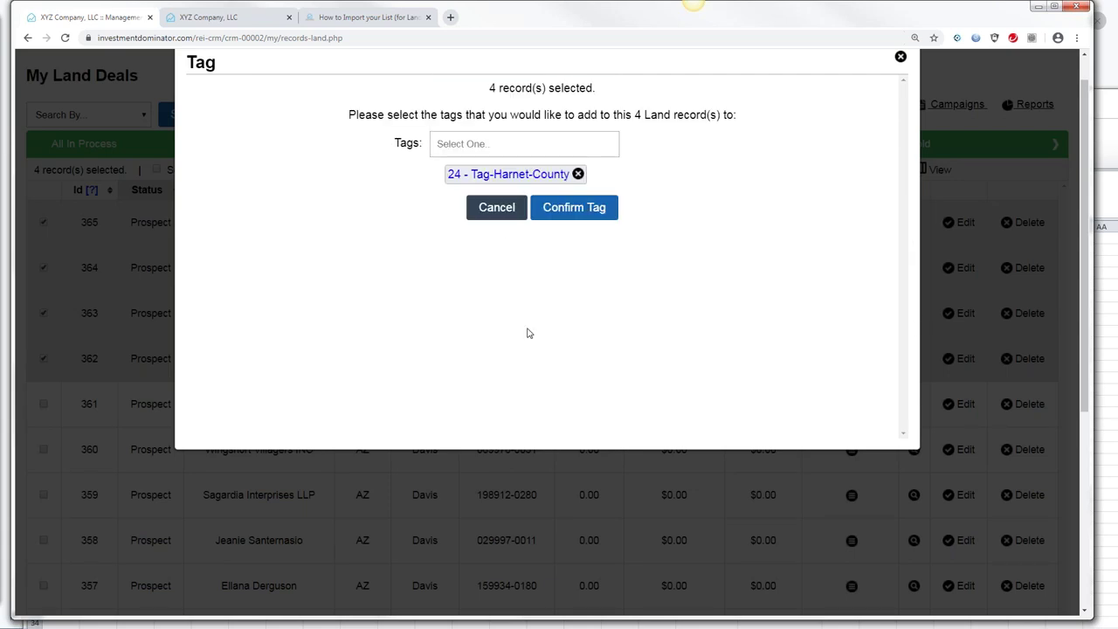
left_click(580, 208)
left_click(548, 153)
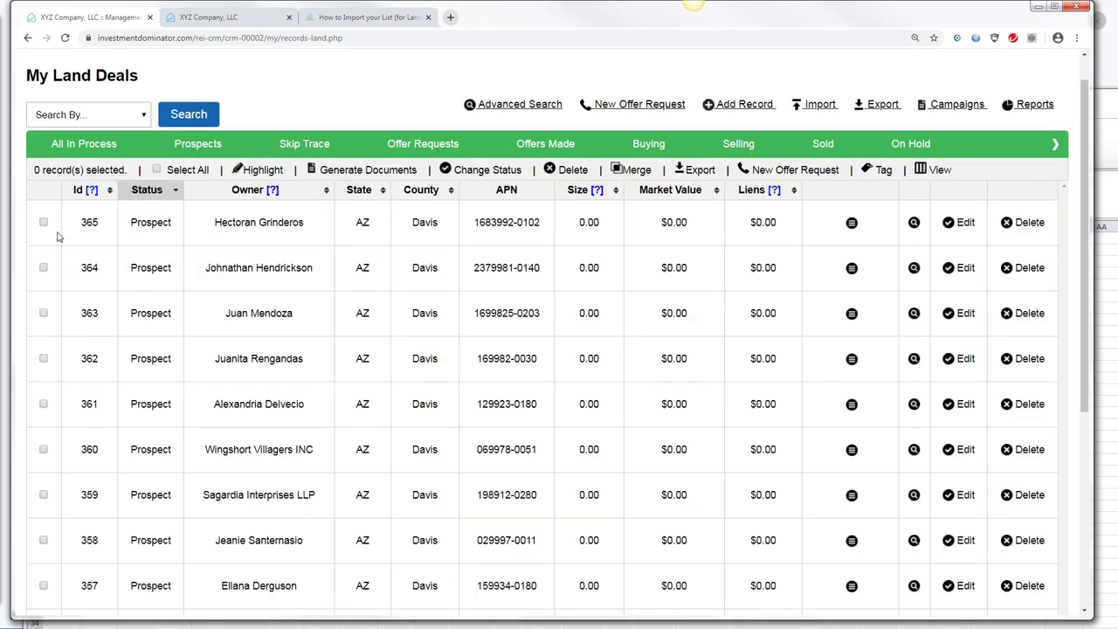
- Open land record 365 for editing and check its Tags field
left_click(965, 227)
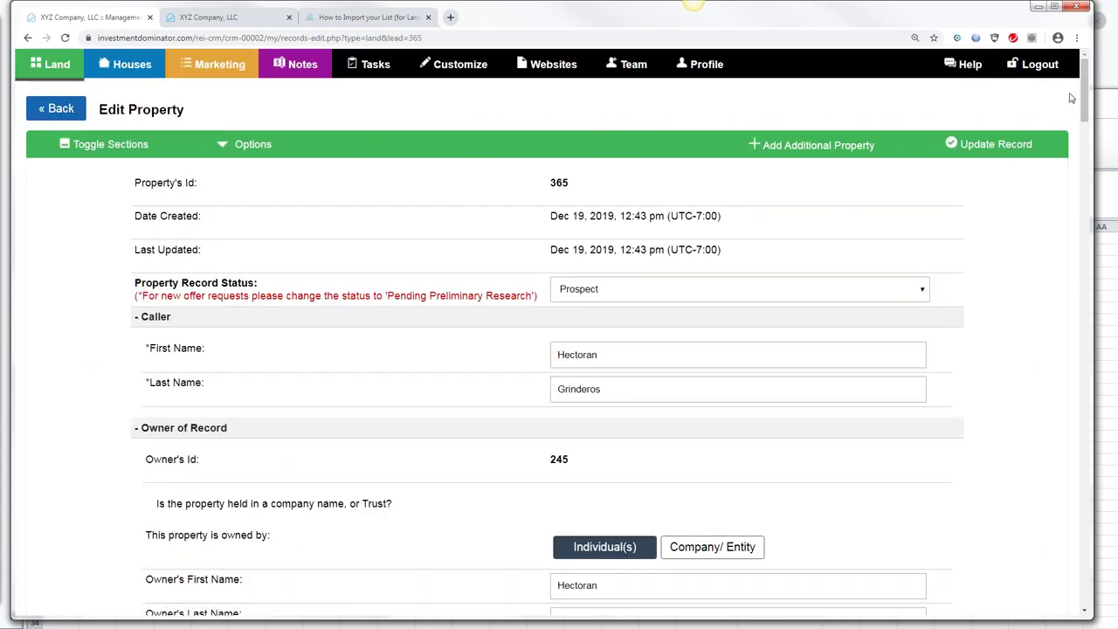
left_click_drag(1086, 96, 1086, 260)
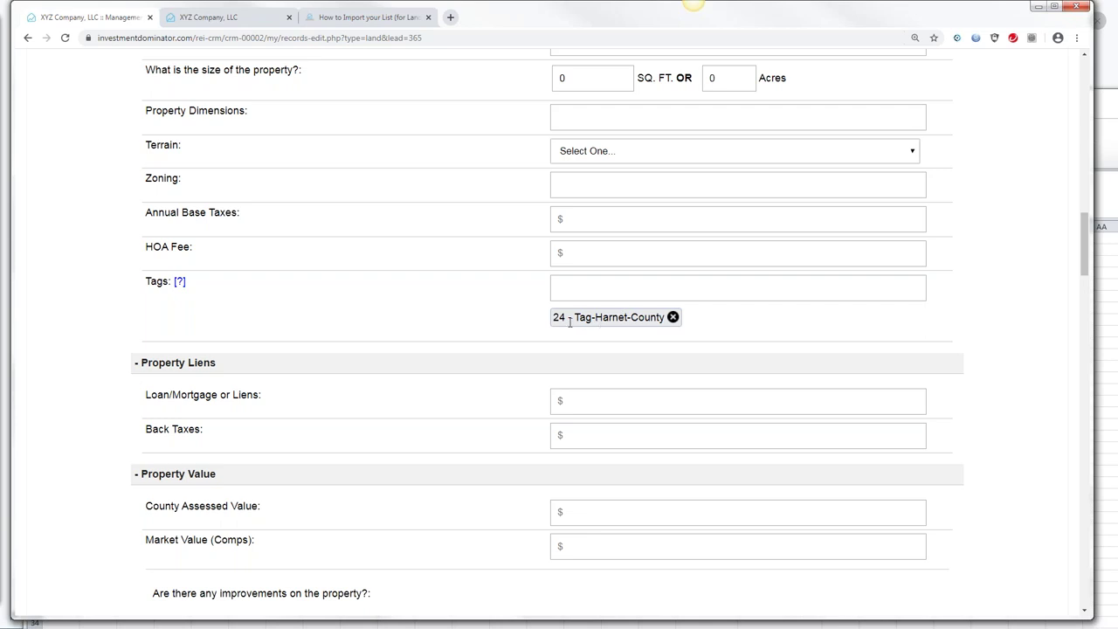
- Show the Arizona land records workbook in Excel, cancel closing it, and minimize its window
key("alt+Tab")
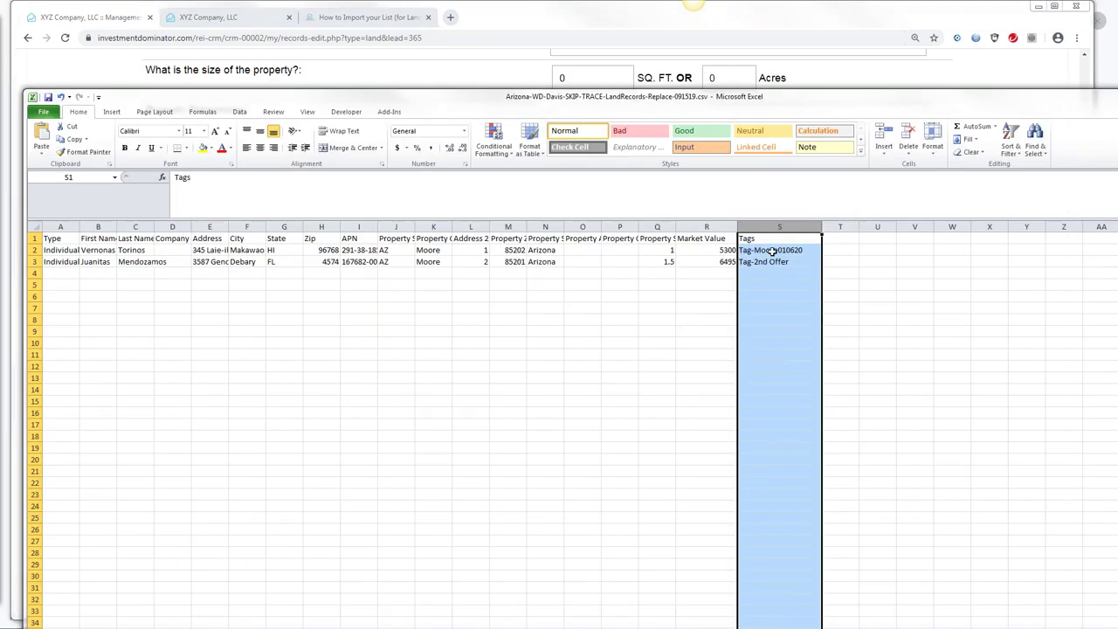
left_click_drag(1012, 98, 893, 93)
left_click(1109, 90)
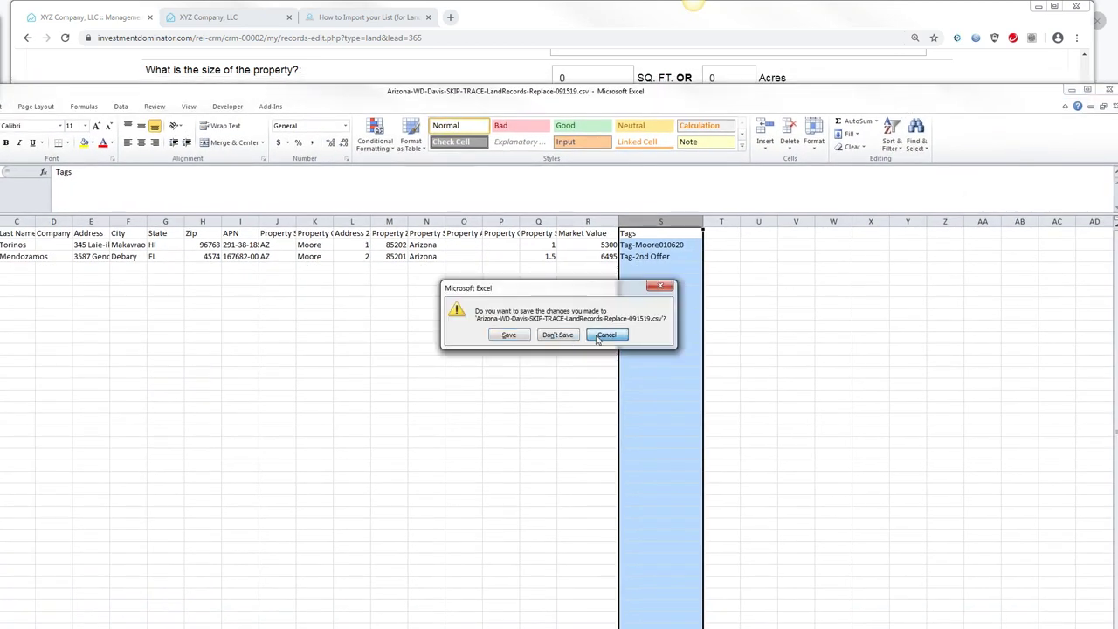
left_click(593, 336)
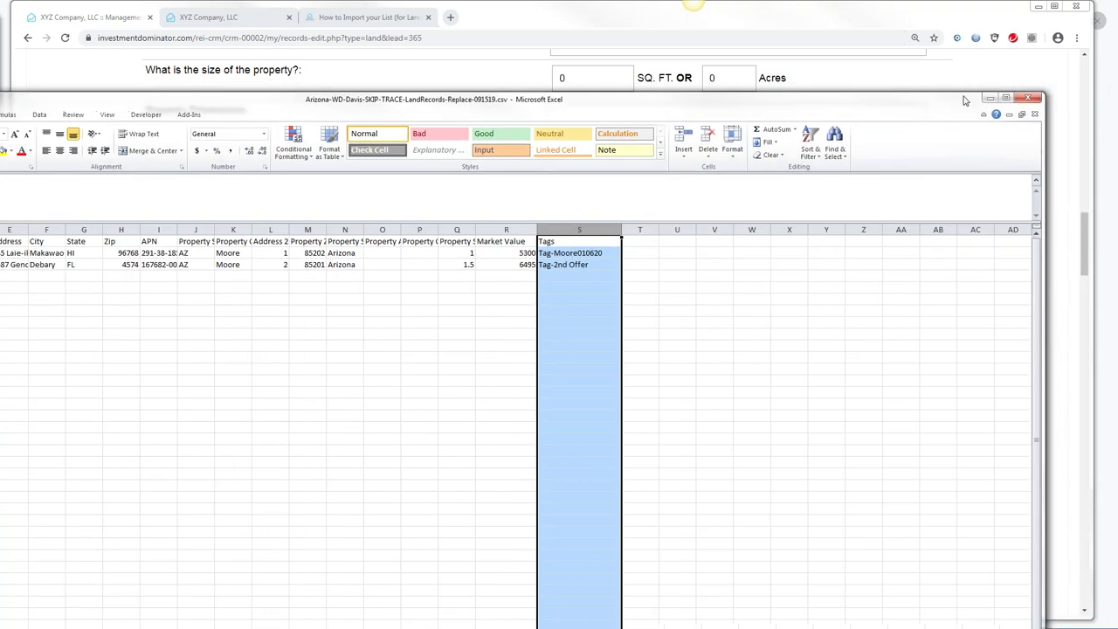
left_click(996, 101)
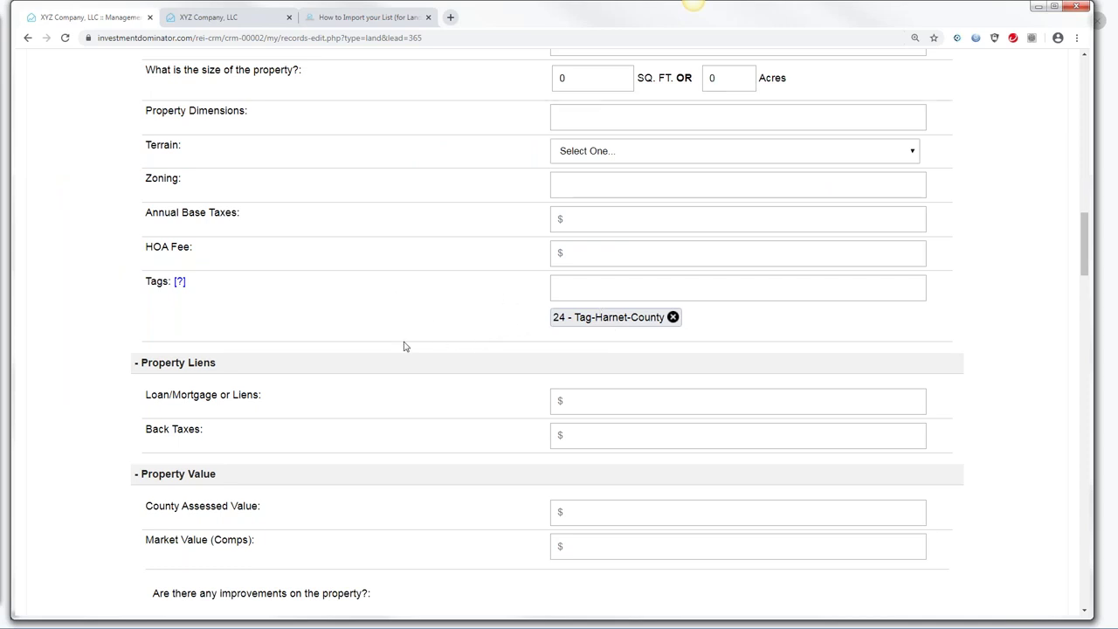
- Leave the land record, open the Support Center's user guide search, and view the article on importing a list
left_click_drag(1081, 232, 1081, 79)
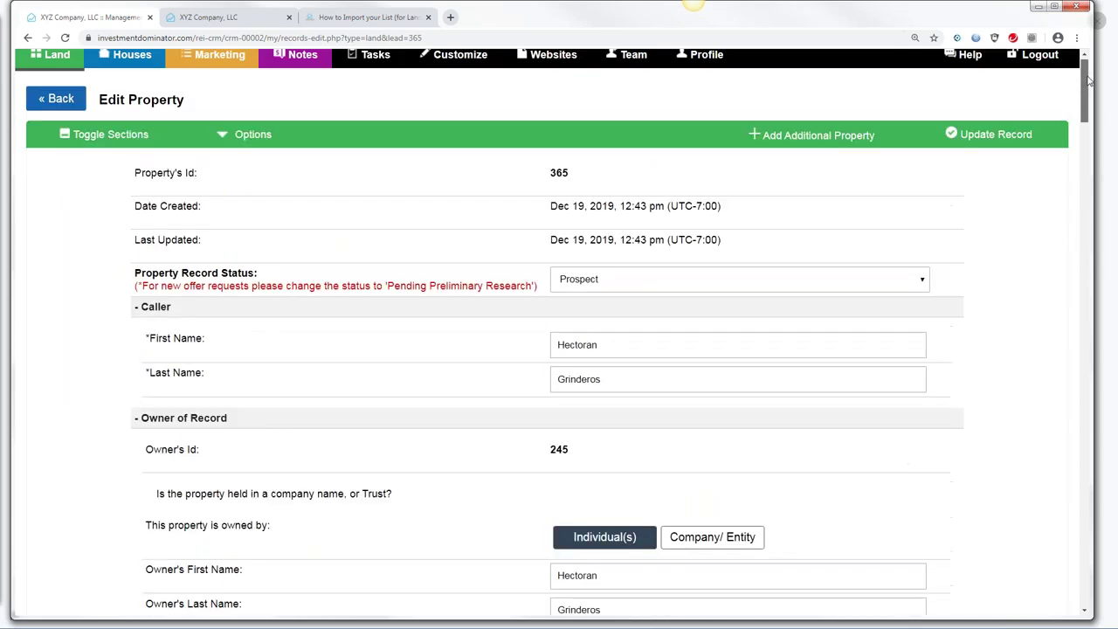
left_click(62, 100)
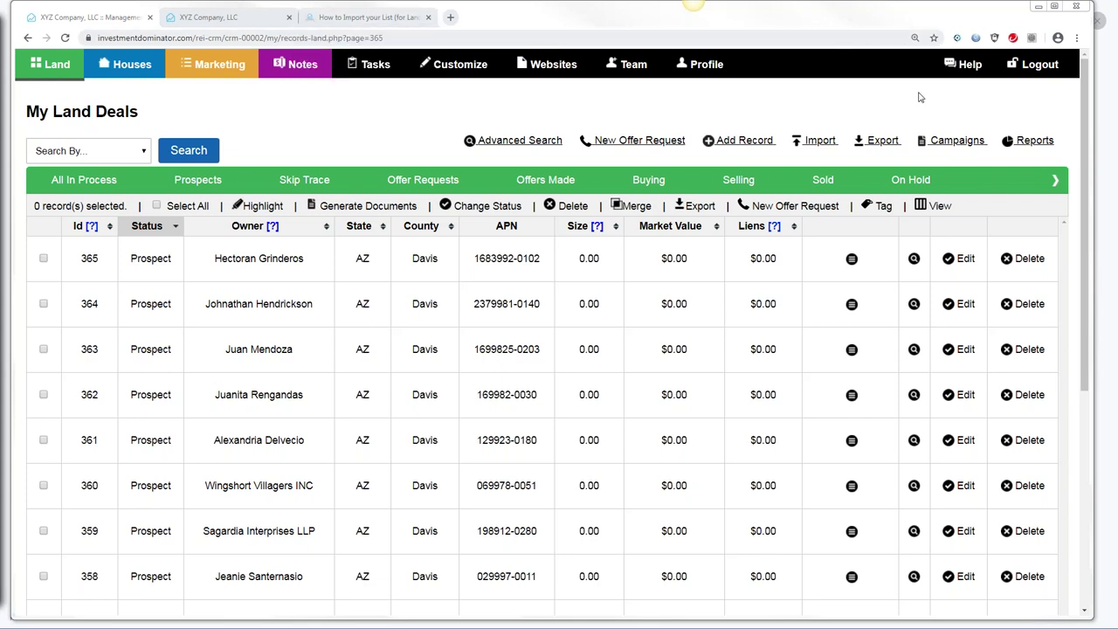
left_click(968, 66)
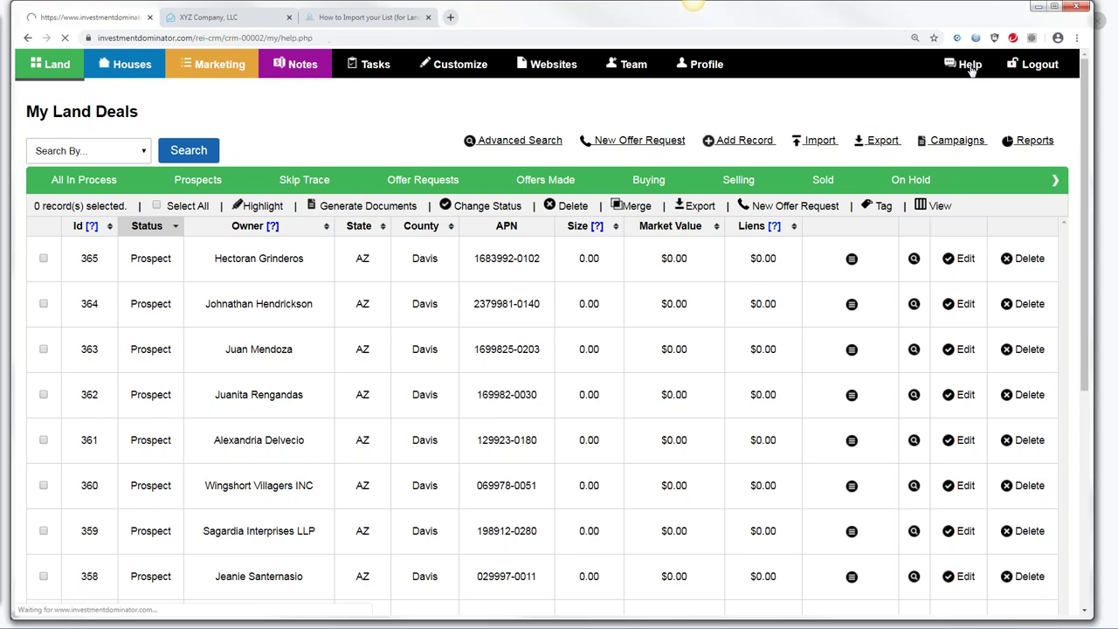
left_click(166, 409)
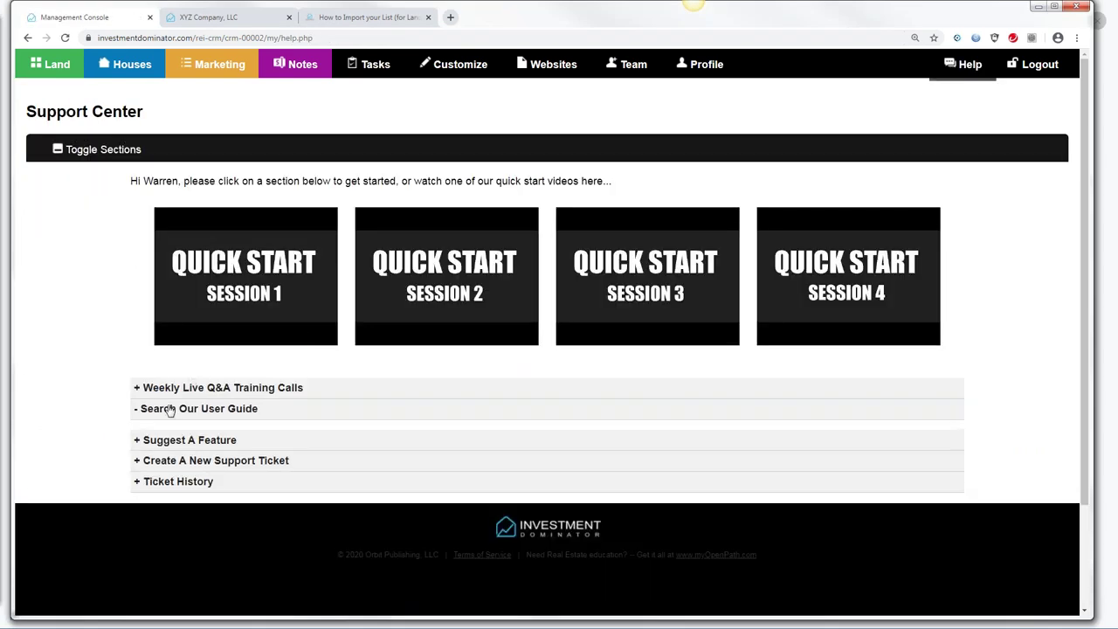
left_click(360, 17)
left_click_drag(1088, 96, 1061, 66)
- Go to the contact import page under the CRM's Marketing records and open its sample contact list in Excel
left_click(79, 18)
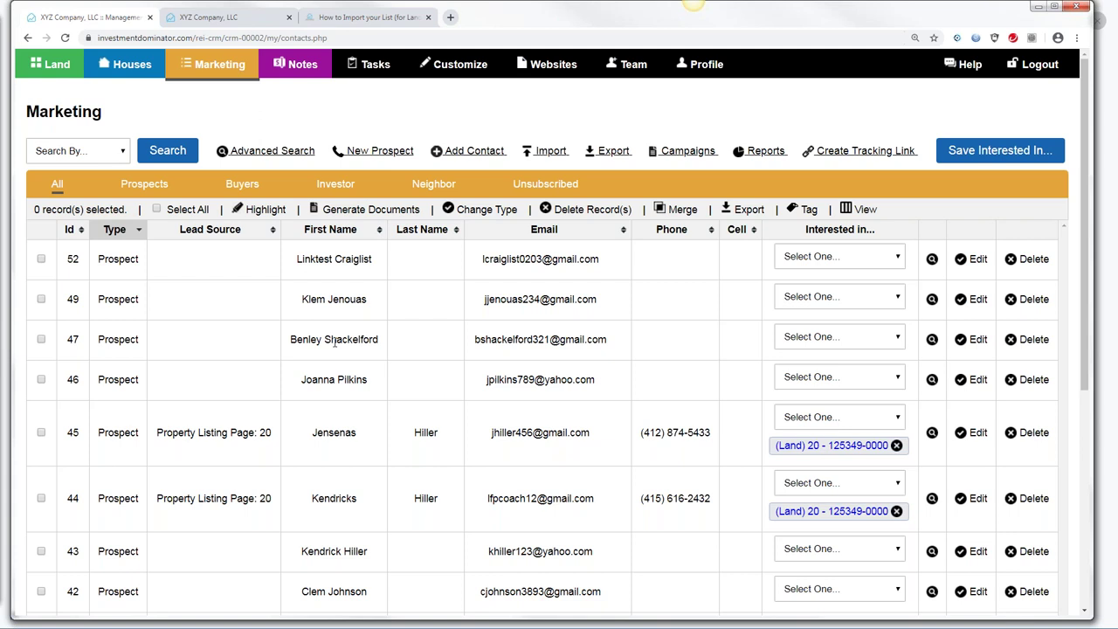
left_click(543, 155)
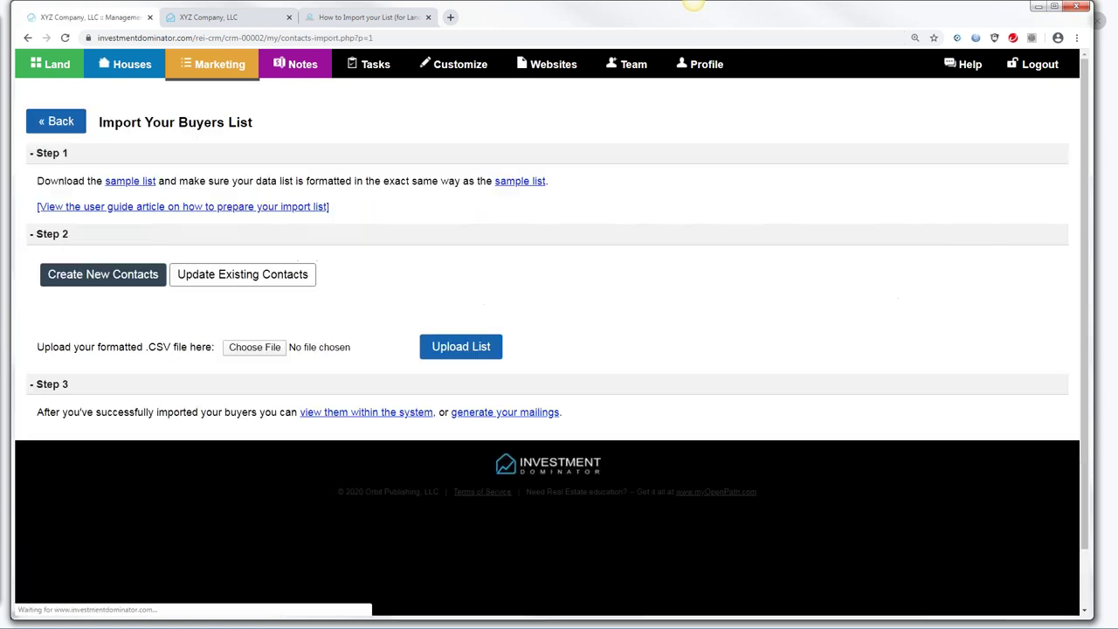
left_click(513, 188)
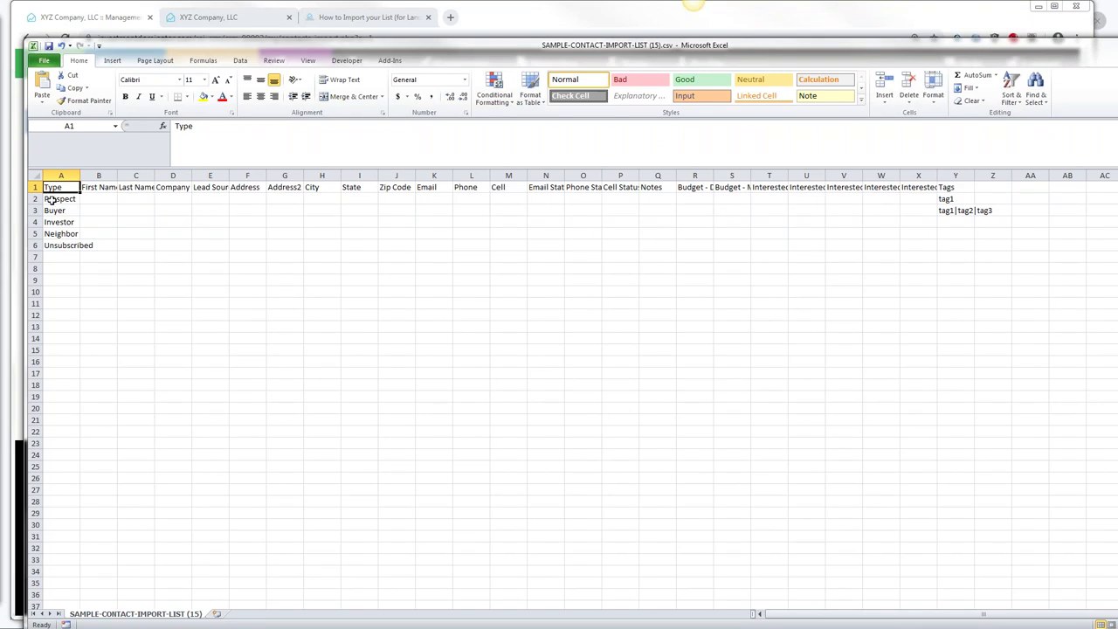
- Widen the Type column to fit its entries and select the Neighbor row in the sample contact list
left_click_drag(79, 174, 97, 174)
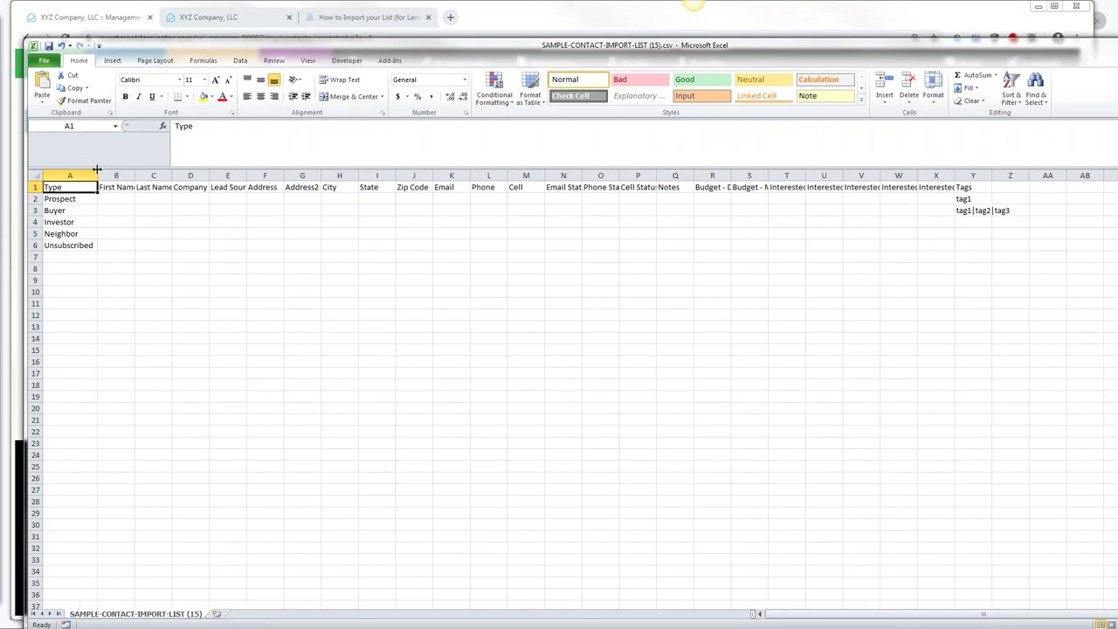
left_click(56, 234)
left_click(35, 234)
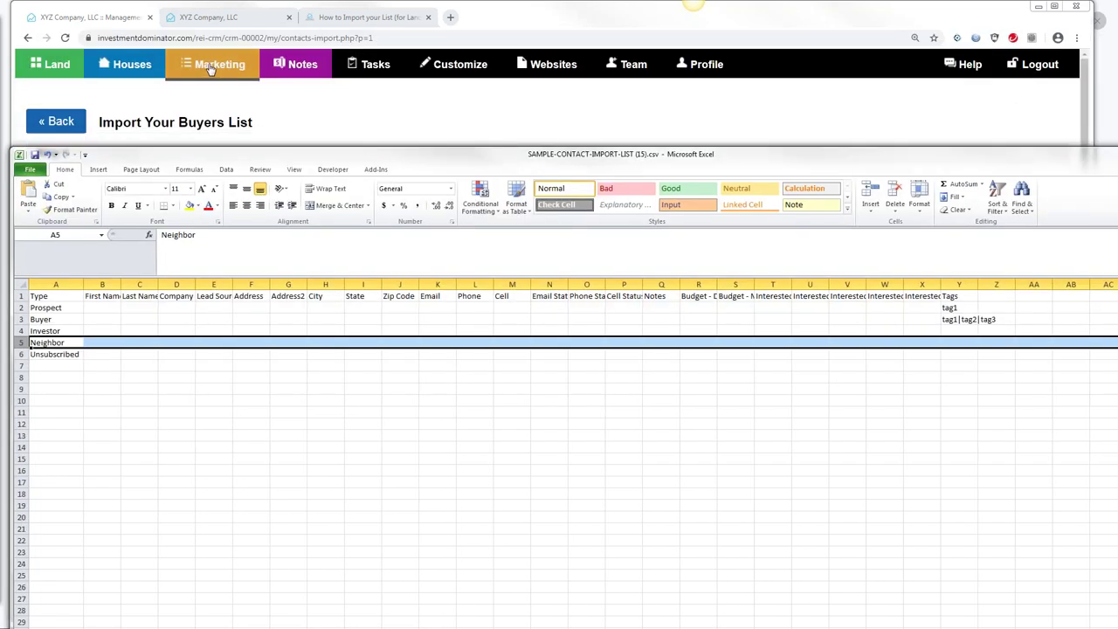
- Show the Marketing contacts page in the CRM, and widen column T, Interested In Property ID, in the sample list
left_click(210, 70)
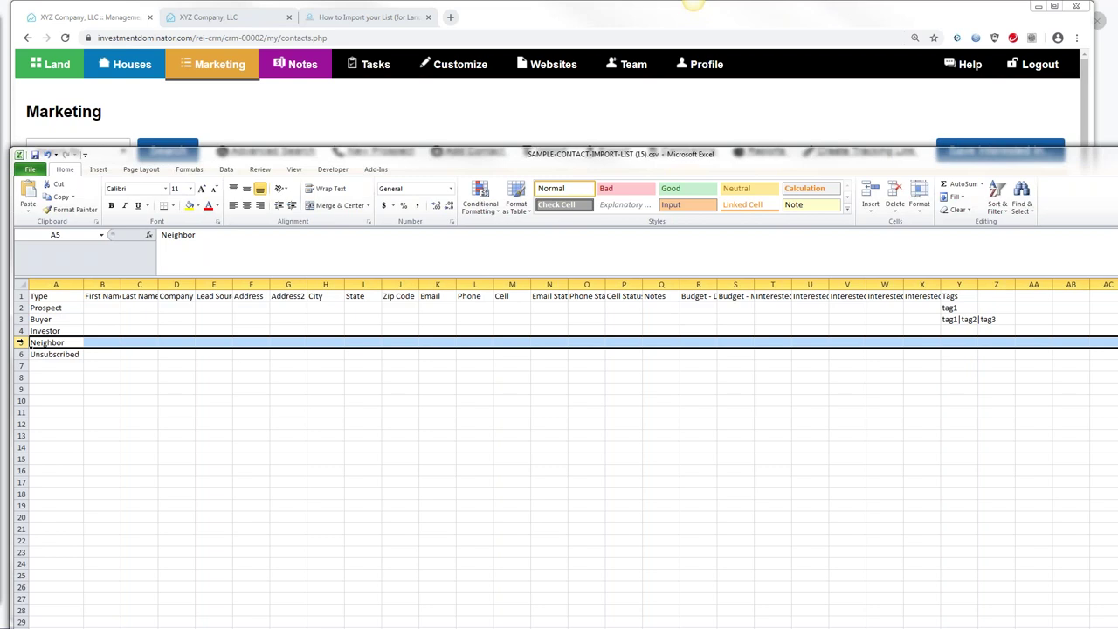
left_click_drag(792, 284, 838, 283)
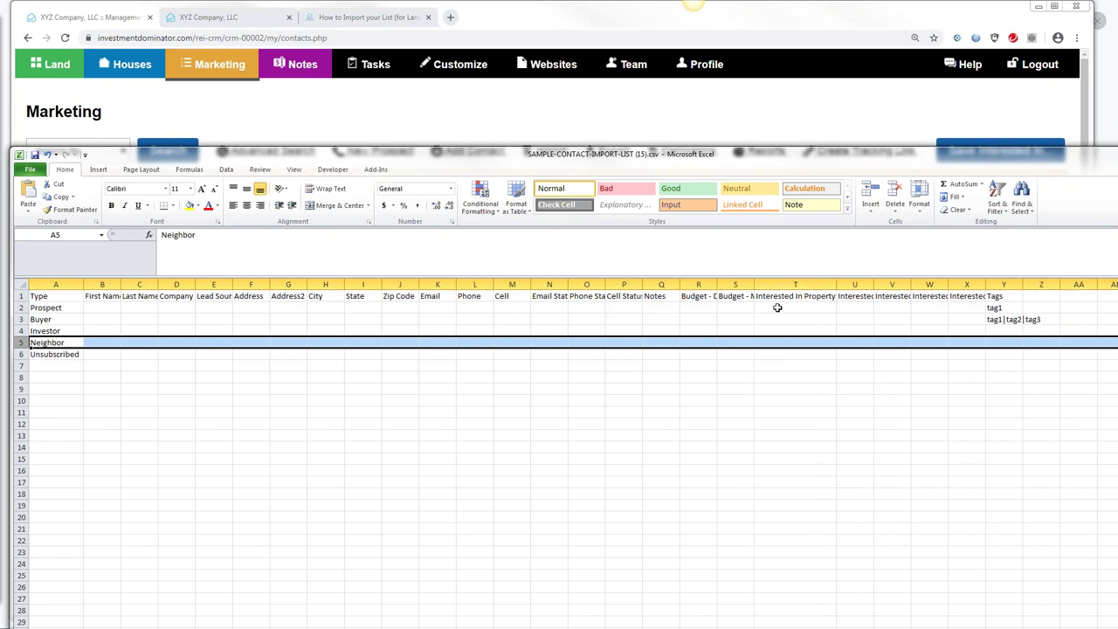
left_click_drag(836, 284, 848, 285)
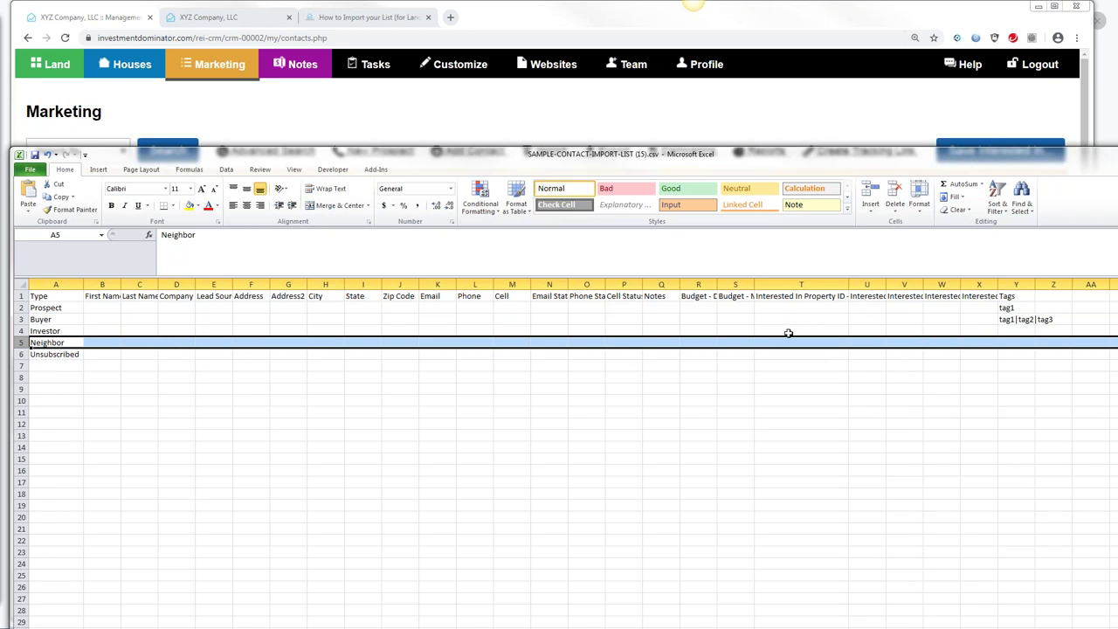
left_click(627, 111)
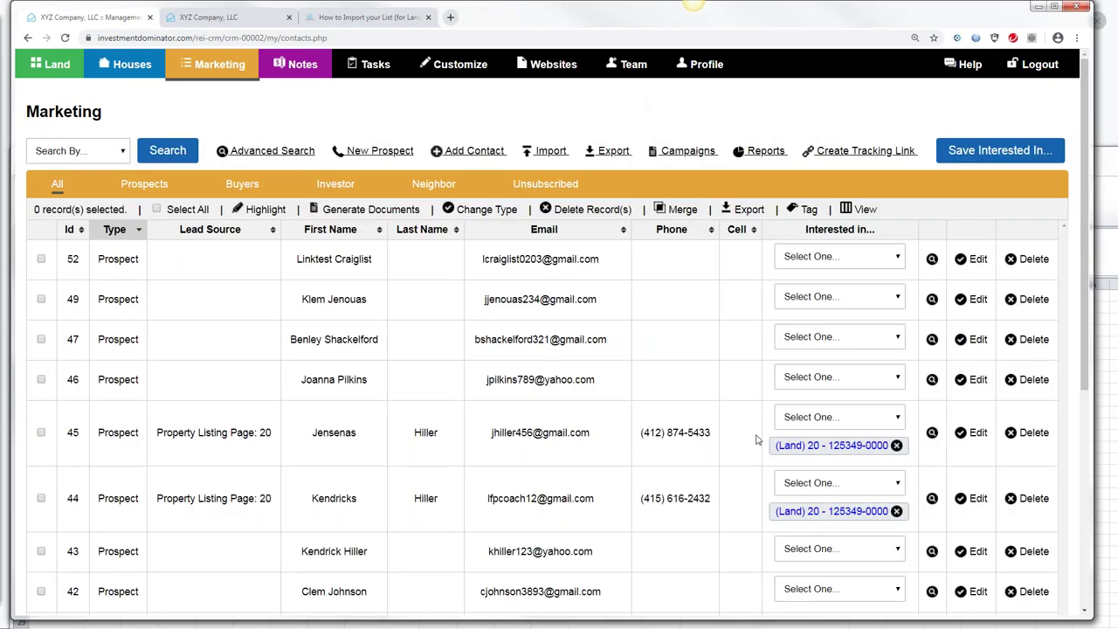
left_click_drag(781, 445, 889, 459)
key("ctrl+c")
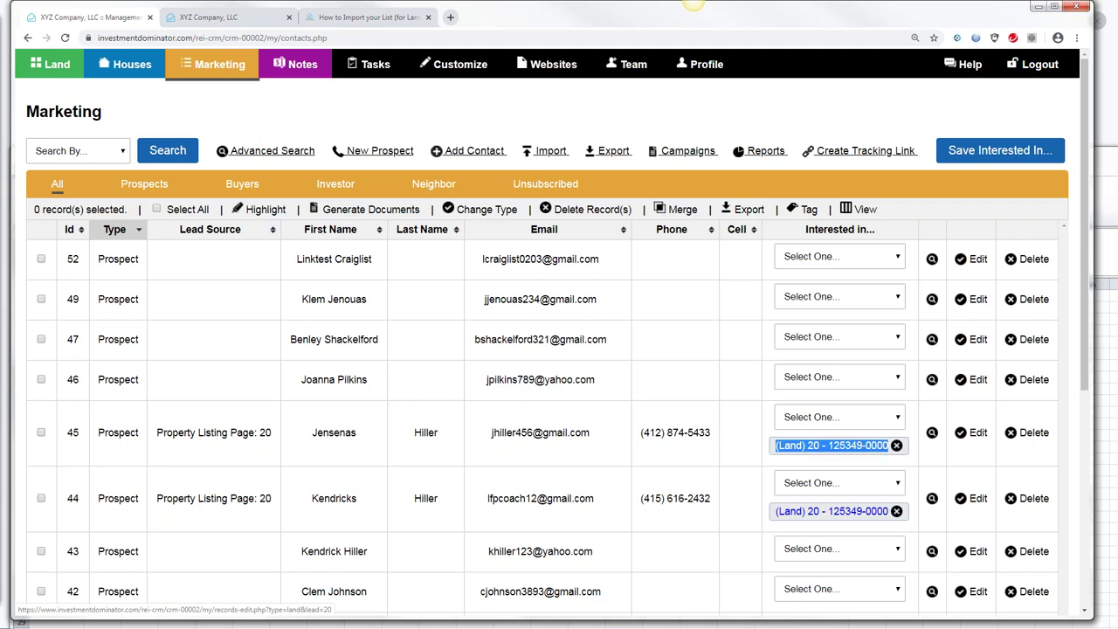
key("alt+Tab")
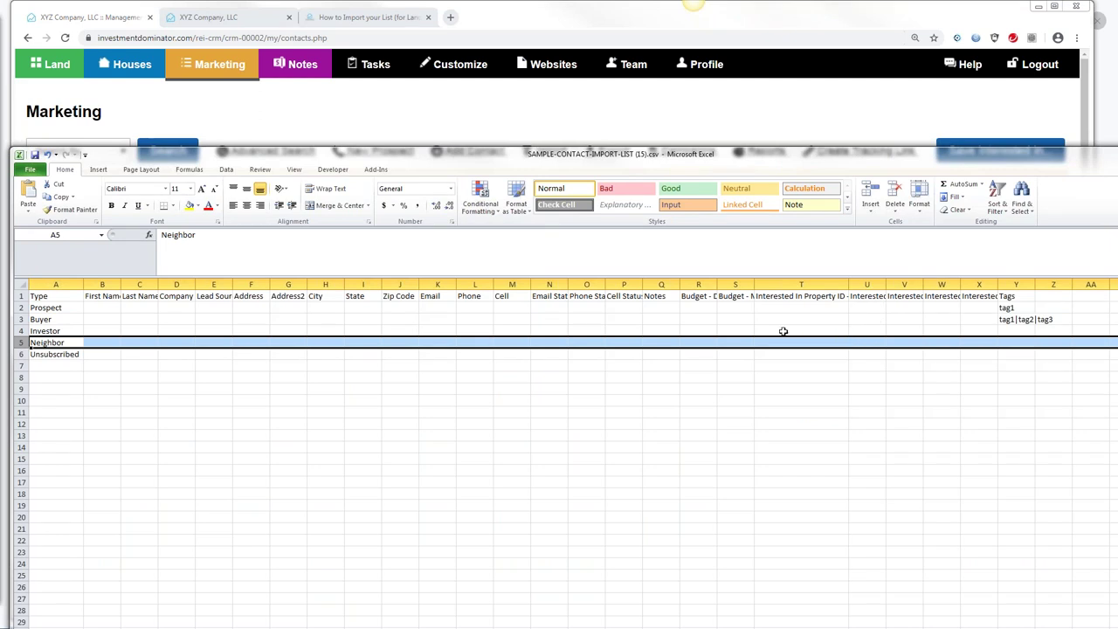
left_click(773, 339)
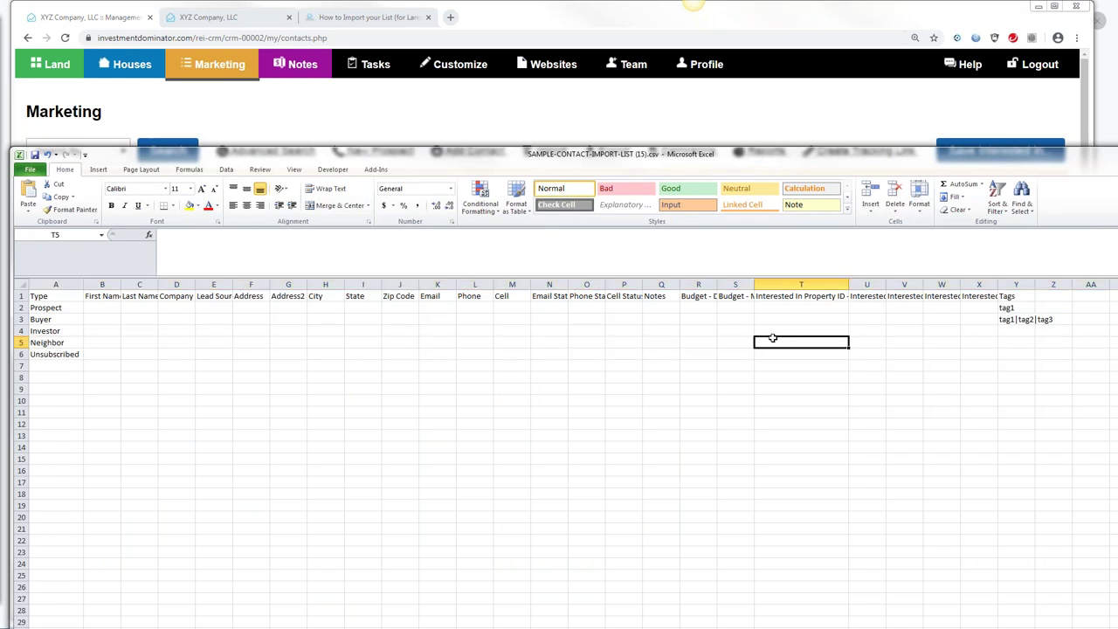
key("ctrl+v")
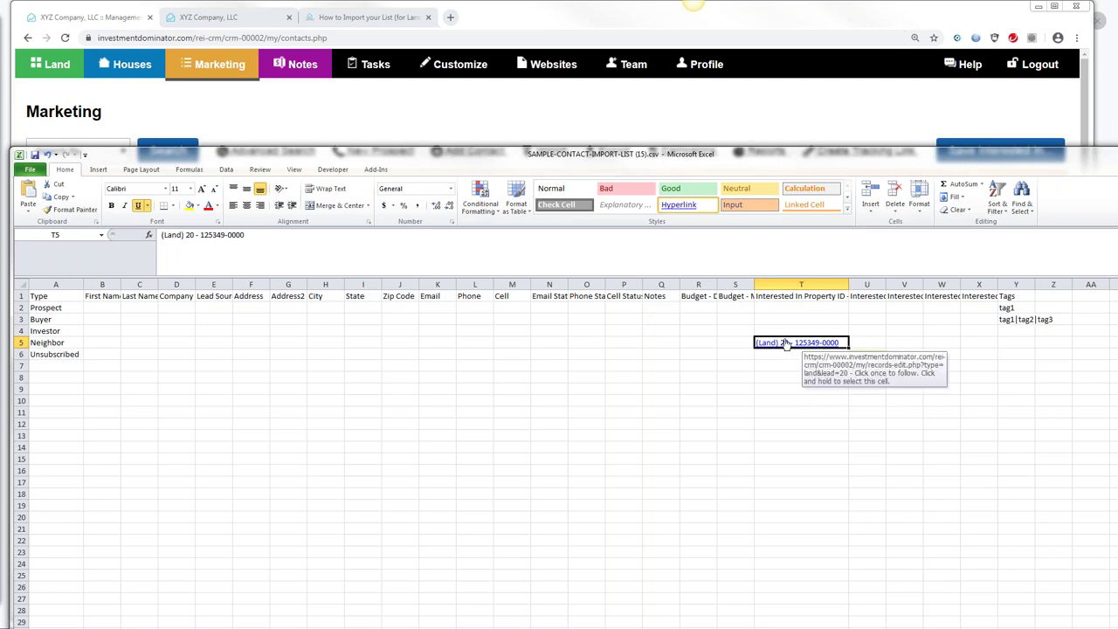
left_click(103, 347)
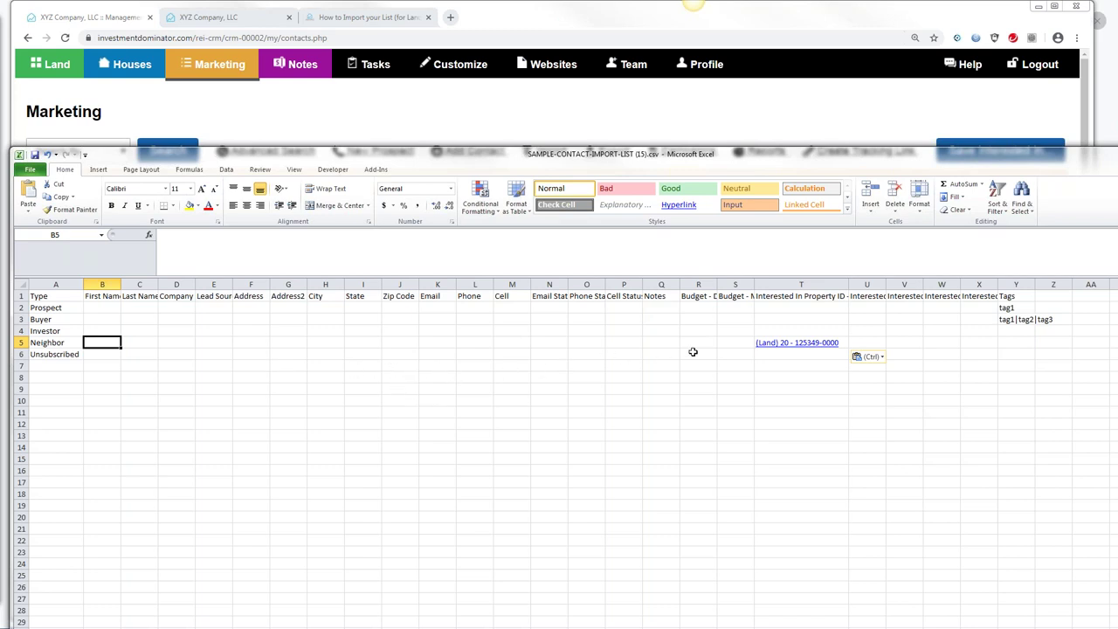
- Switch back to the CRM, view the Import Your Buyers List page, and return to the Marketing contacts
left_click(592, 104)
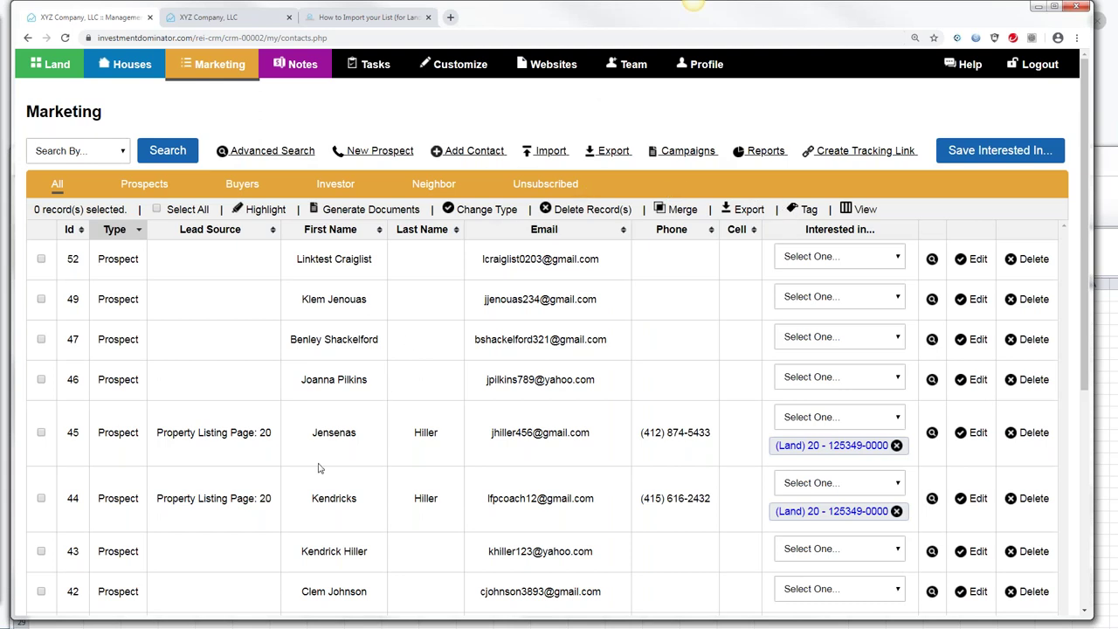
left_click(1100, 337)
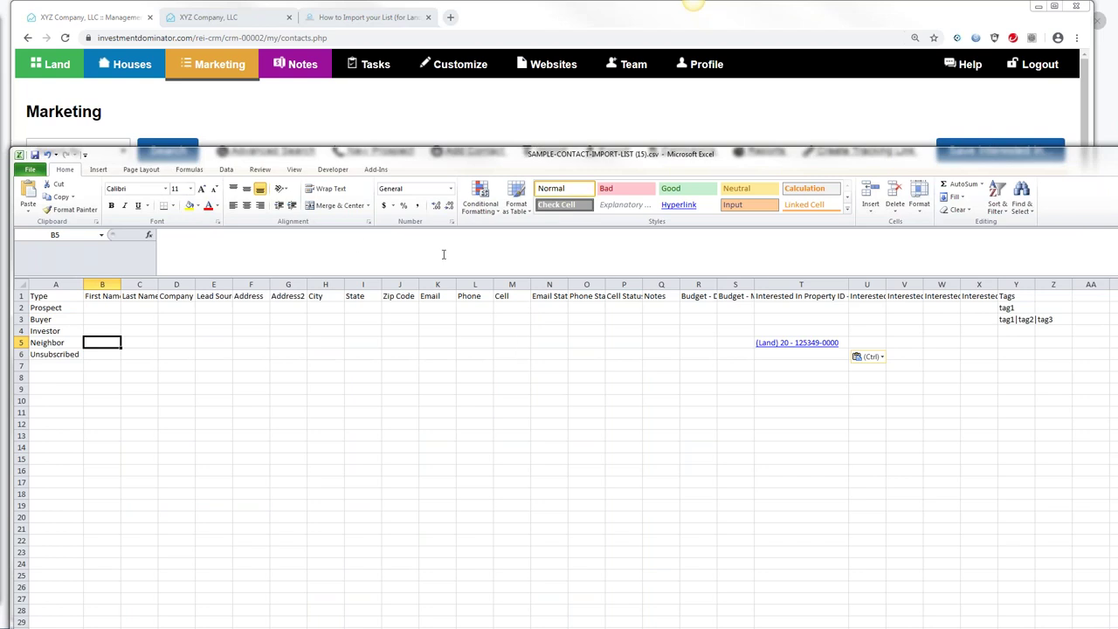
left_click(307, 107)
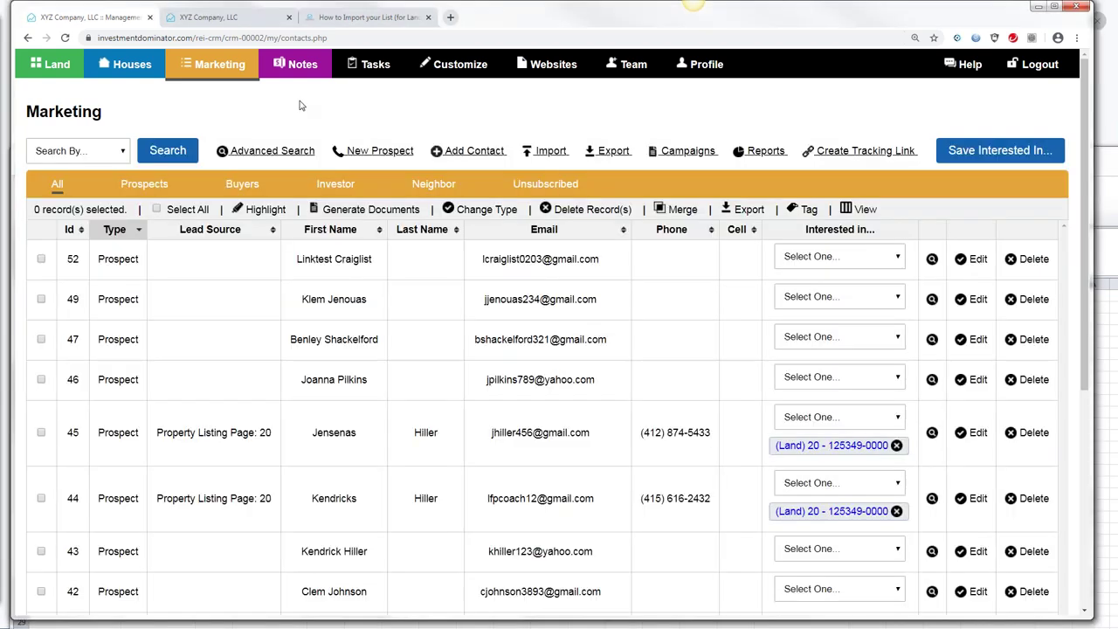
left_click(551, 150)
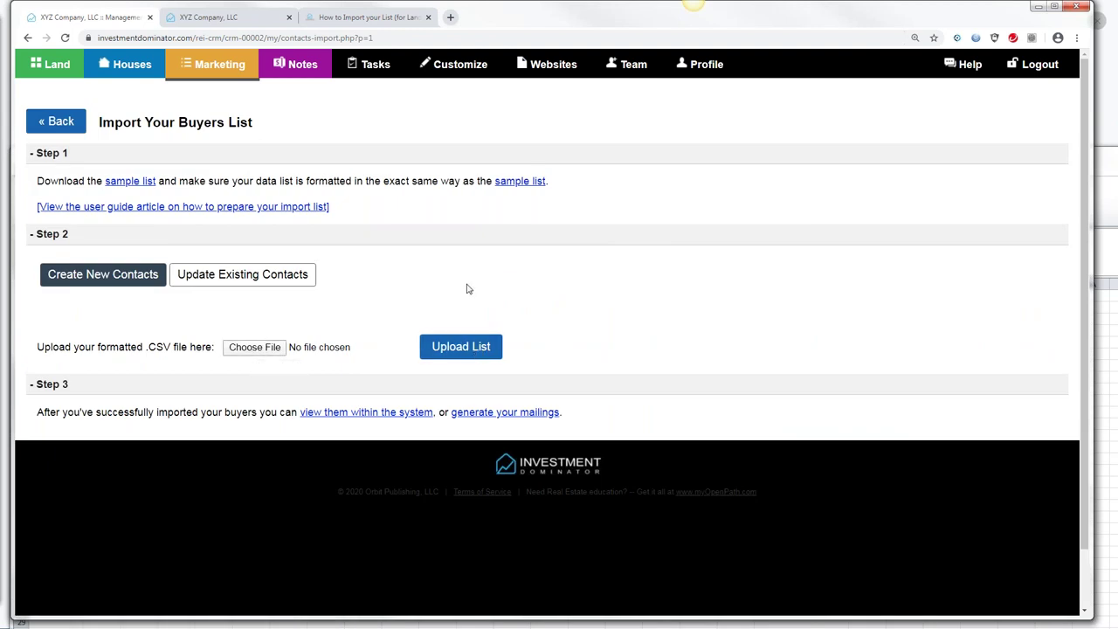
left_click(216, 75)
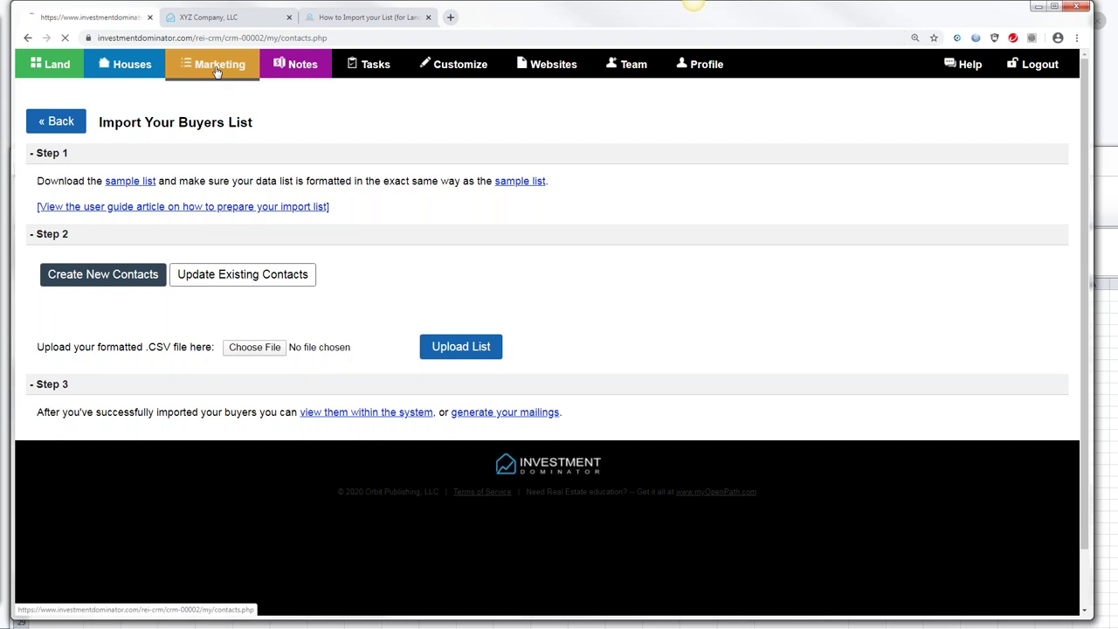